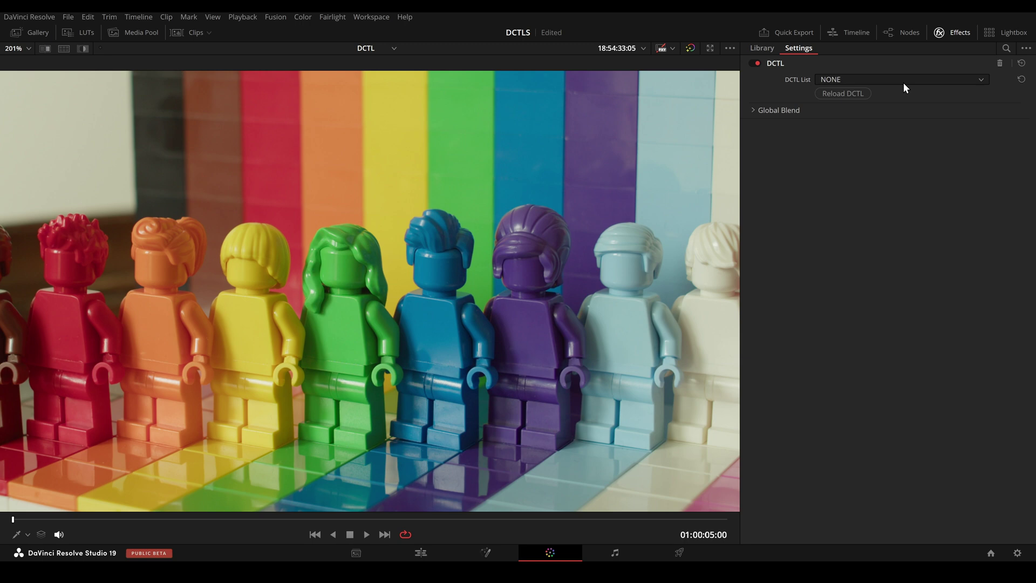
# - Load the MONO-SHAPER-GREEN-v1.0 DCTL and set Green Sat to 0.463, Green Den to 0.292, Center to 9.45 and Range to 25.30 with Highlight enabled
pyautogui.click(903, 79)
pyautogui.click(908, 129)
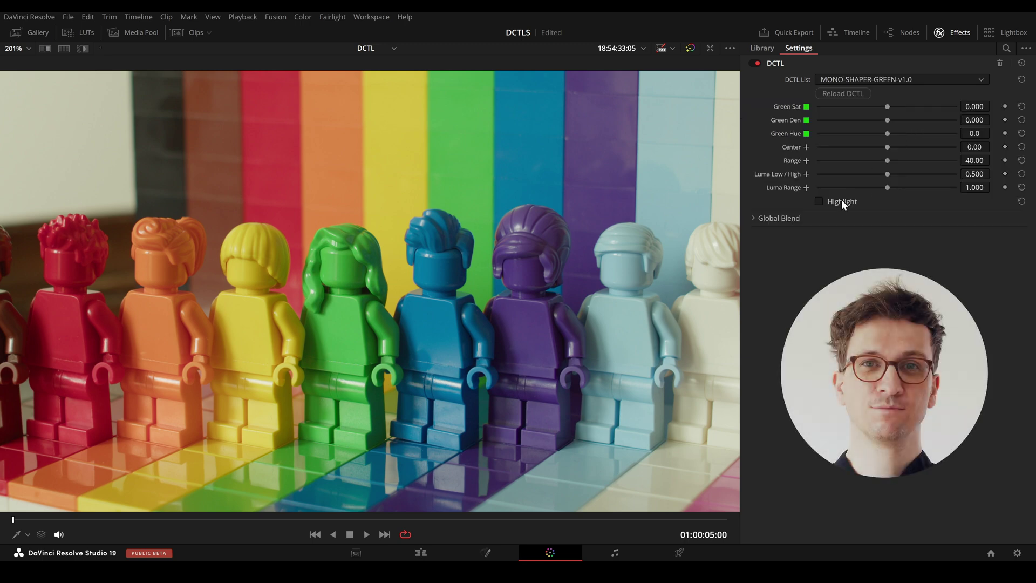
pyautogui.click(839, 201)
pyautogui.moveTo(884, 160); pyautogui.dragTo(918, 106)
pyautogui.click(846, 160)
pyautogui.click(819, 201)
pyautogui.click(819, 201)
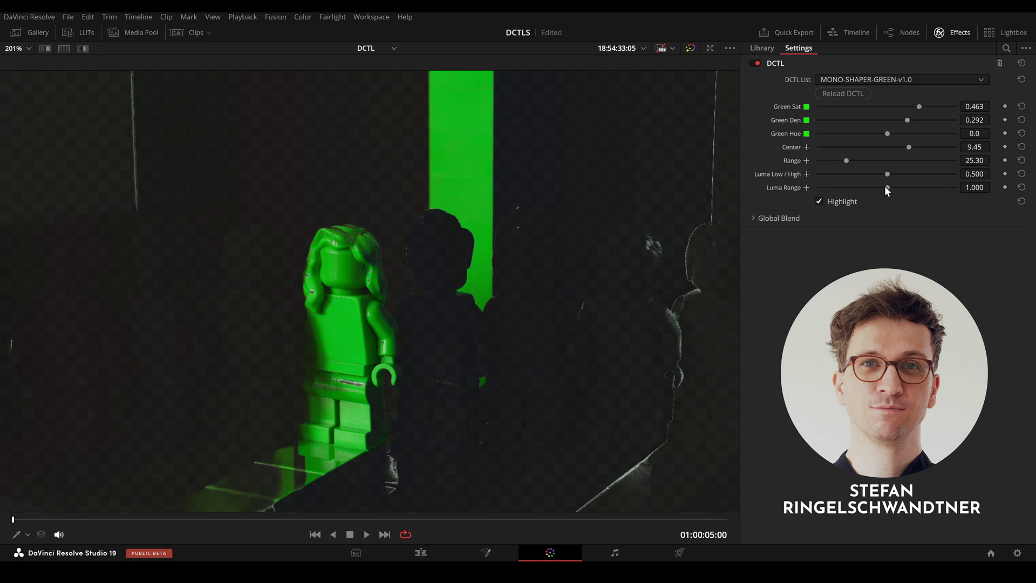
# - Restrict the green selection with Luma Low / High 0.312 and Luma Range 0.338, turn off Highlight, and raise Green Den and Luma Low / High further
pyautogui.moveTo(887, 187); pyautogui.dragTo(861, 180)
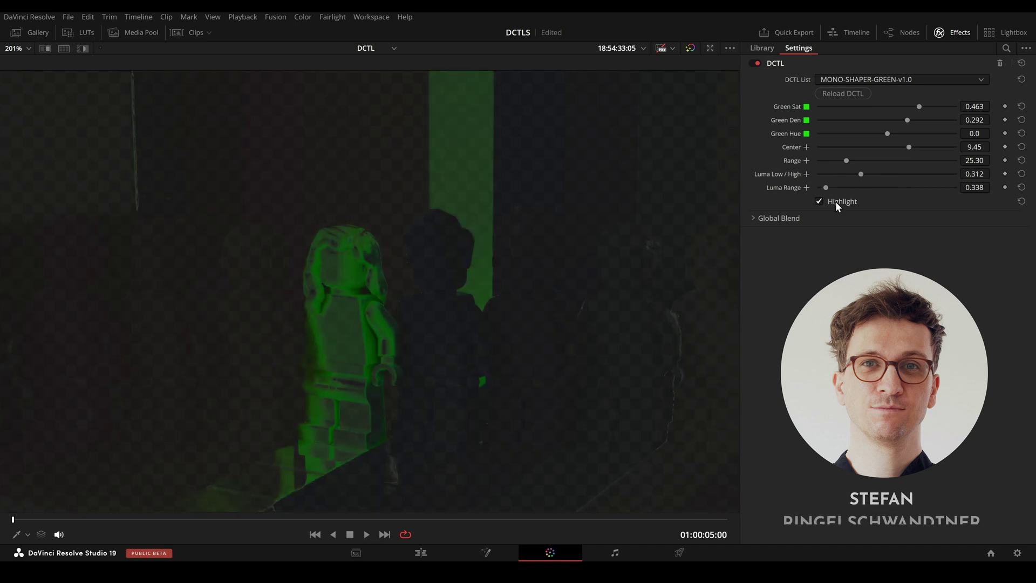
pyautogui.click(820, 202)
pyautogui.moveTo(908, 121); pyautogui.dragTo(930, 121)
pyautogui.moveTo(861, 173); pyautogui.dragTo(884, 173)
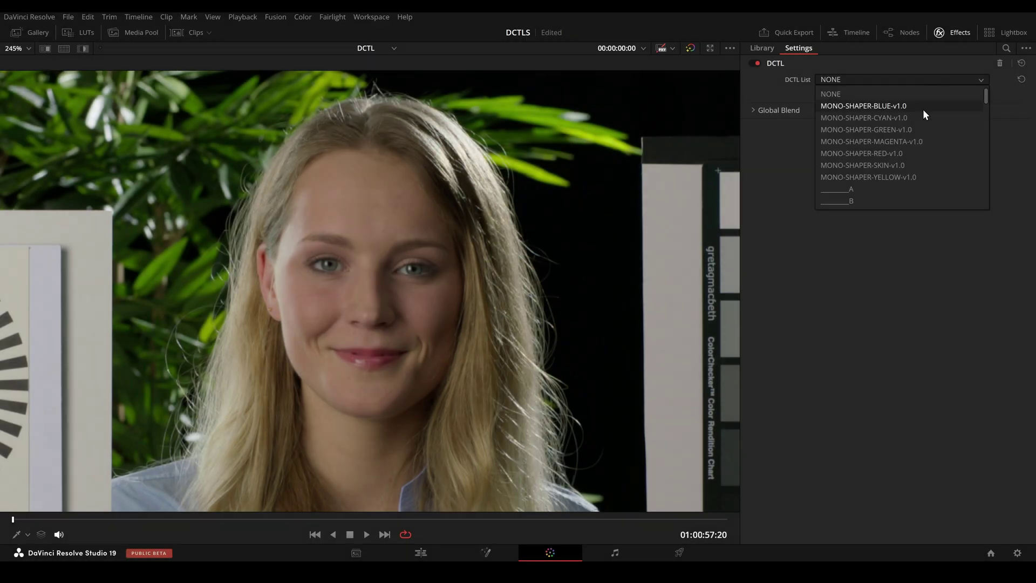
# - Load the MONO-SHAPER-SKIN-v1.0 DCTL on the blonde woman's shot and set Range to 31.92, Luma Low / High to 0.245 and Luma Range to 0.443
pyautogui.click(917, 163)
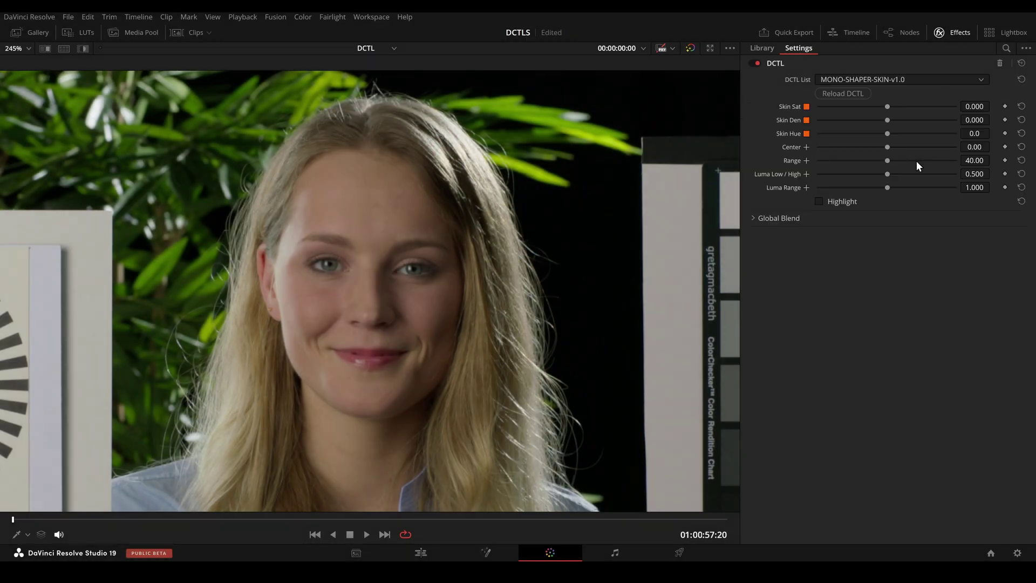
pyautogui.click(846, 202)
pyautogui.moveTo(886, 160); pyautogui.dragTo(850, 174)
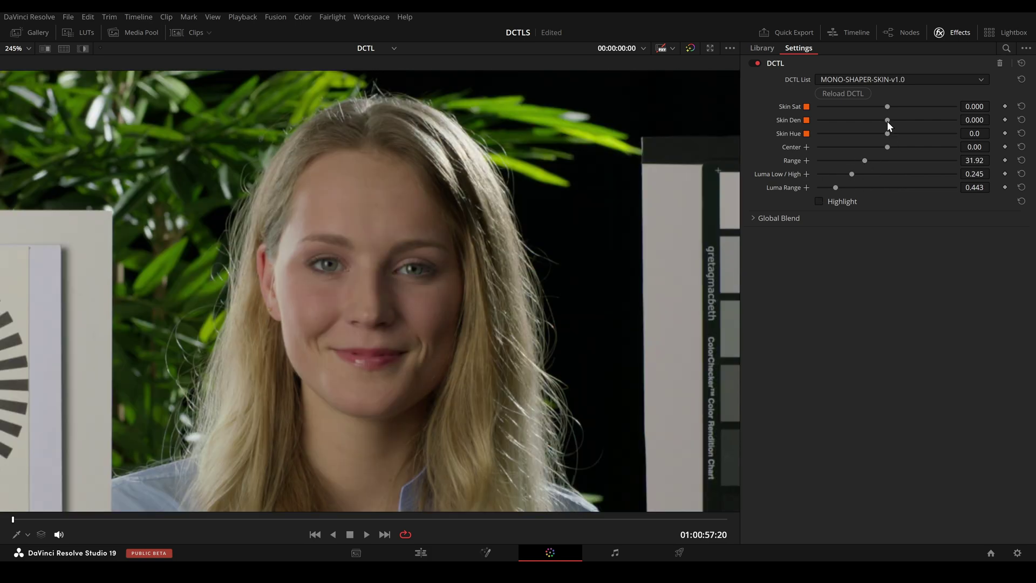
# - Increase Skin Den on the blonde woman's shot and lower Luma Low / High slightly
pyautogui.moveTo(887, 120); pyautogui.dragTo(909, 111)
pyautogui.moveTo(919, 120); pyautogui.dragTo(907, 120)
pyautogui.moveTo(851, 174)
pyautogui.mouseDown()
pyautogui.moveTo(822, 173)
pyautogui.moveTo(856, 172)
pyautogui.moveTo(841, 177)
pyautogui.mouseUp()
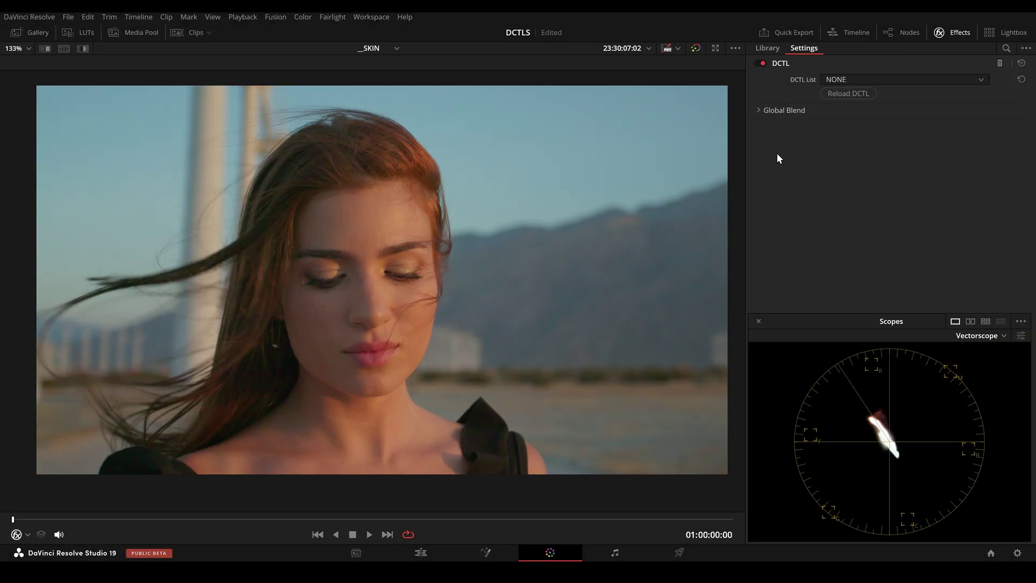
# - Load the MONO-SHAPER-SKIN-v1.0 DCTL on the red-haired woman's shot and show the affected skin area with Highlight
pyautogui.click(887, 80)
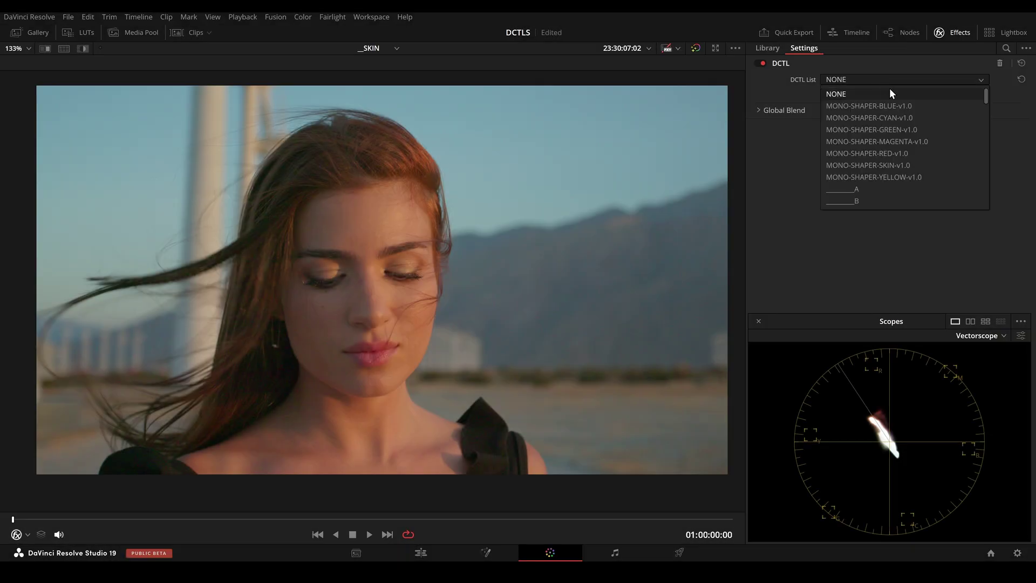
pyautogui.click(880, 166)
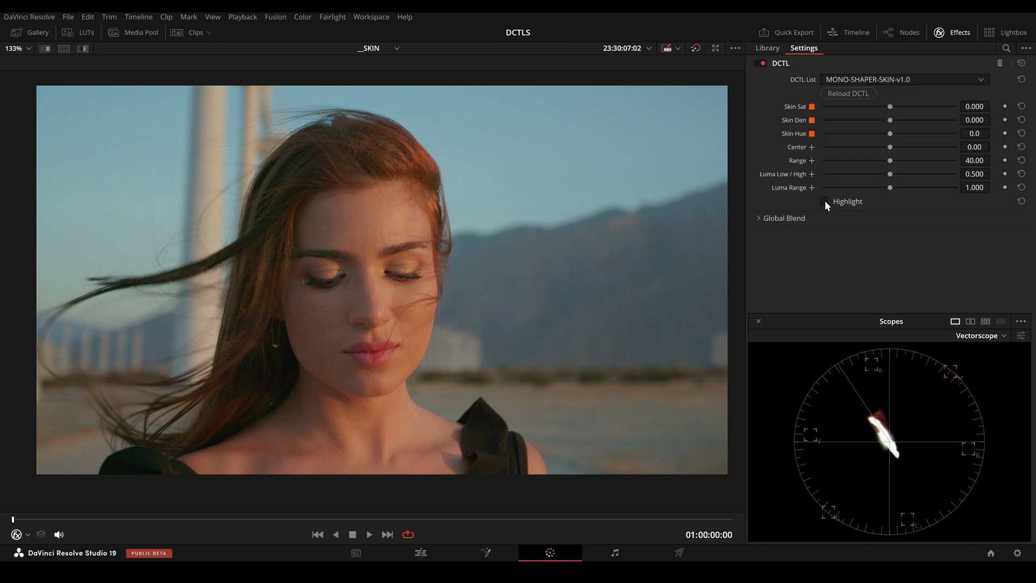
pyautogui.click(824, 200)
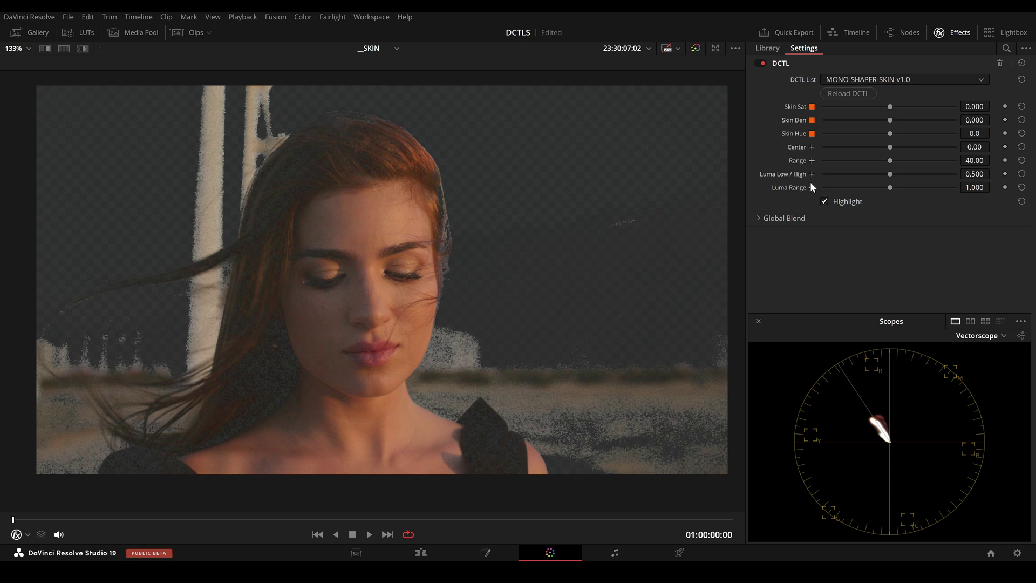
# - Isolate the darker skin tones with Luma Range 0.250 and Luma Low / High 0.312, and turn off Highlight
pyautogui.moveTo(889, 173); pyautogui.dragTo(816, 174)
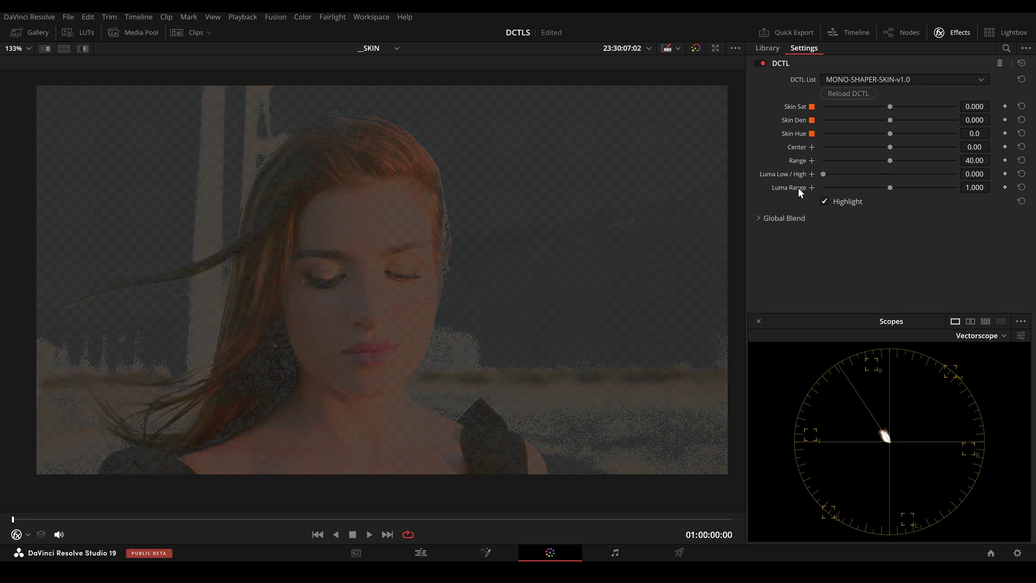
pyautogui.moveTo(889, 187); pyautogui.dragTo(822, 189)
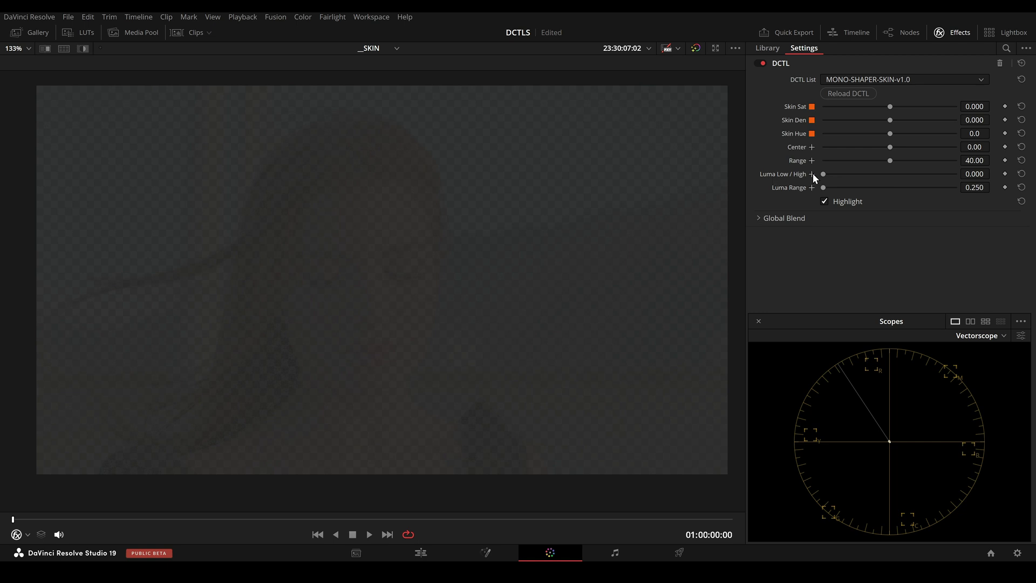
pyautogui.moveTo(823, 174); pyautogui.dragTo(864, 177)
pyautogui.click(825, 202)
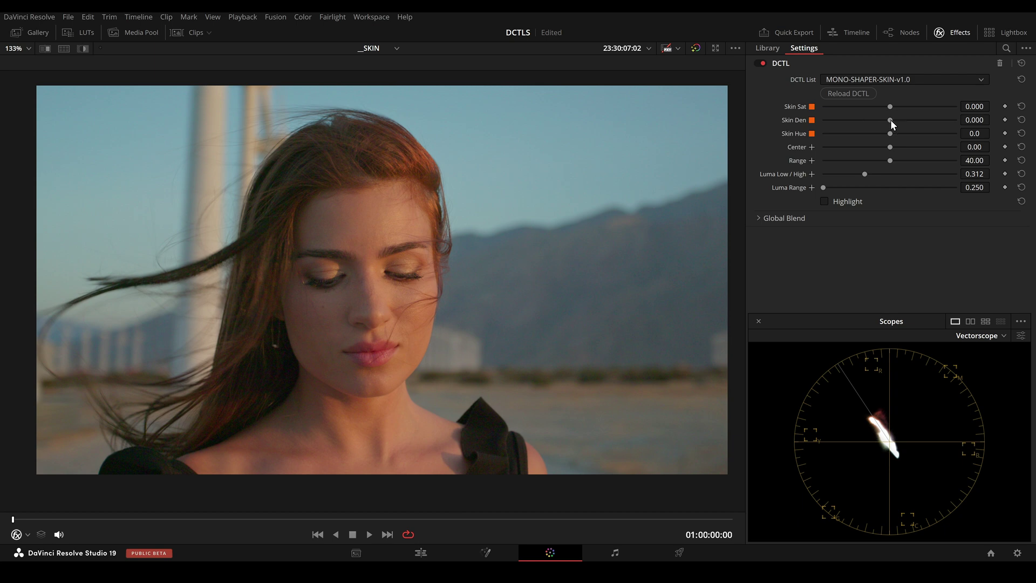
# - Try darkening the shadow side of the skin with Skin Den 0.490 and Luma Low / High 0.251
pyautogui.moveTo(890, 119); pyautogui.dragTo(922, 121)
pyautogui.scroll(2, 390, 244)
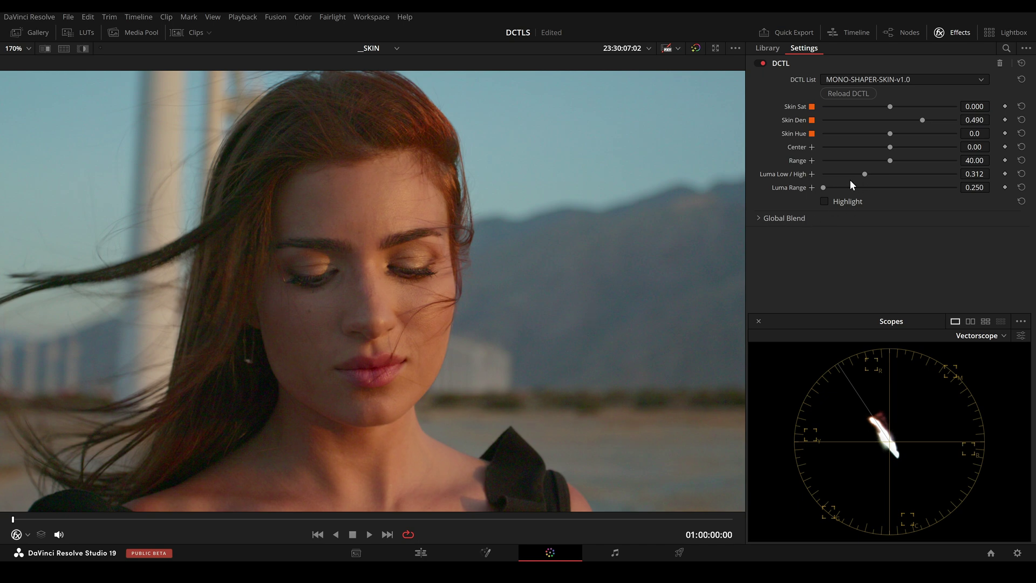
pyautogui.moveTo(863, 173); pyautogui.dragTo(856, 176)
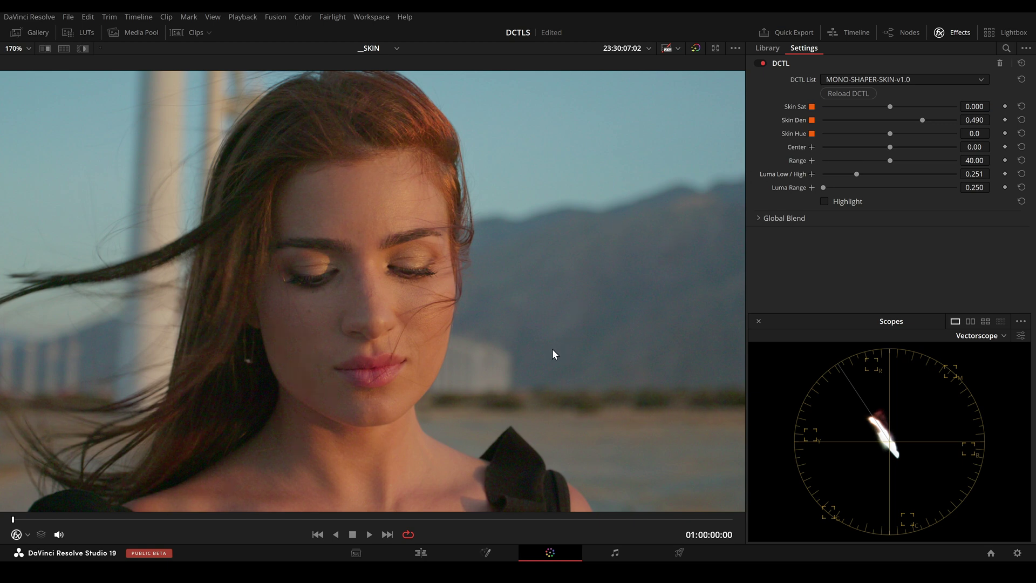
# - Inspect the cheek, nose and lips of the face up close for artifacts from the density adjustment
pyautogui.scroll(2, 538, 357)
pyautogui.scroll(12, 539, 362)
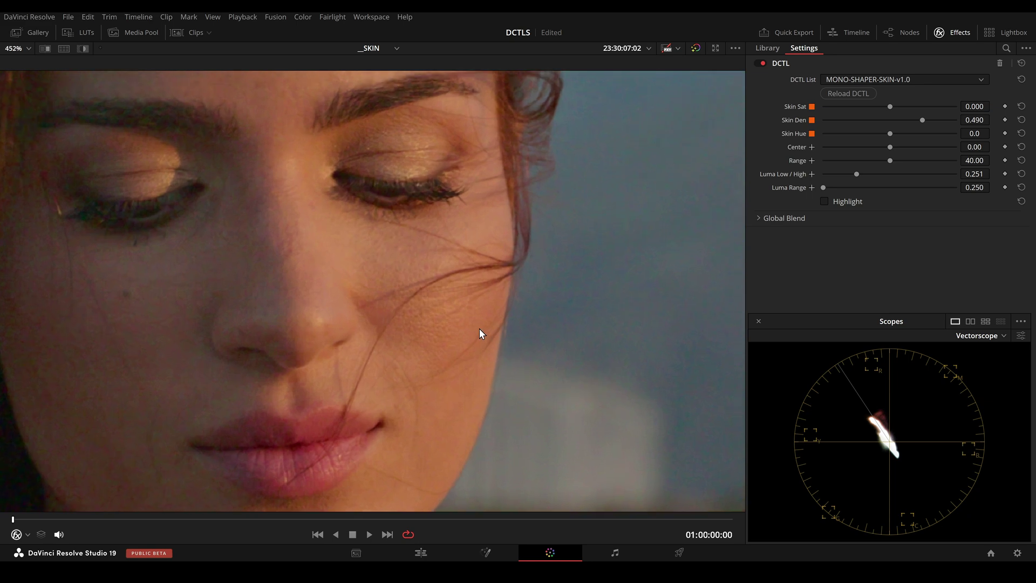
pyautogui.scroll(2, 504, 314)
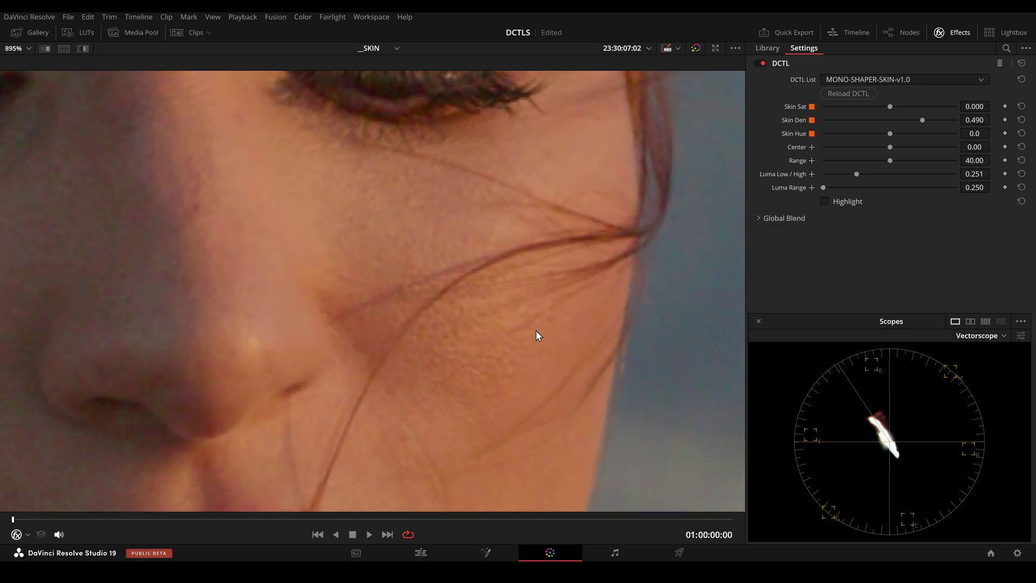
pyautogui.scroll(-2, 535, 332)
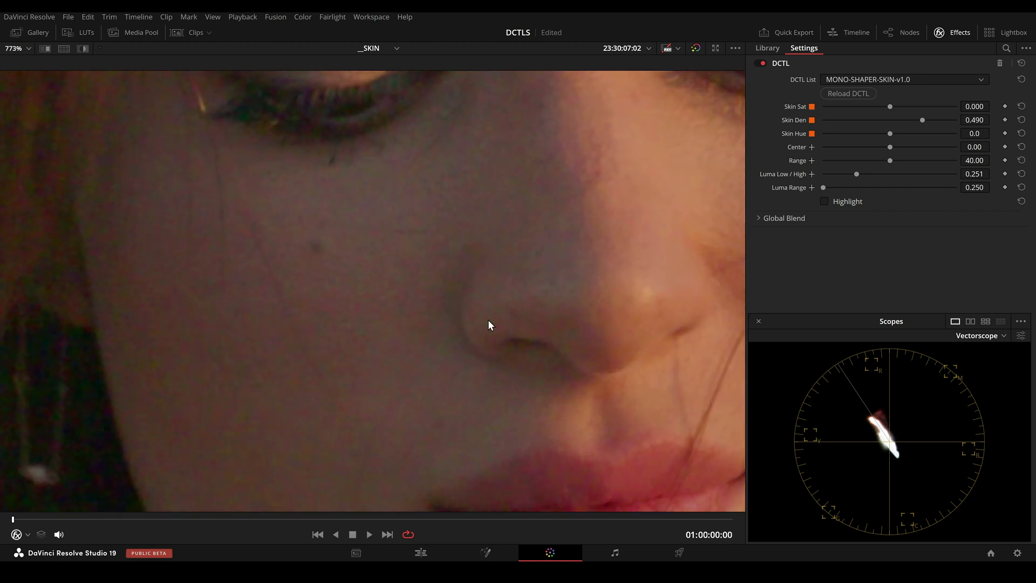
pyautogui.scroll(-10, 568, 322)
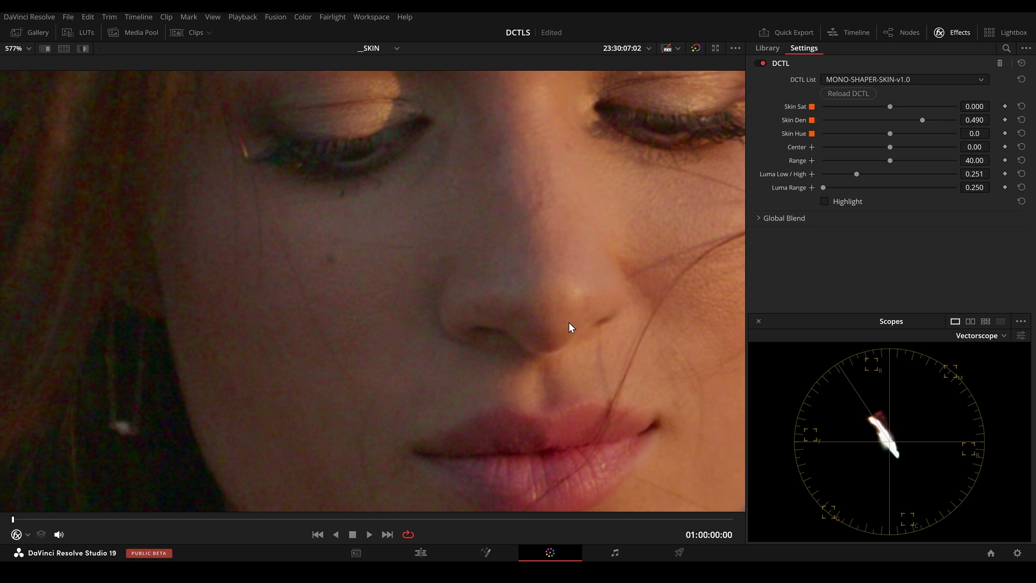
pyautogui.scroll(2, 494, 345)
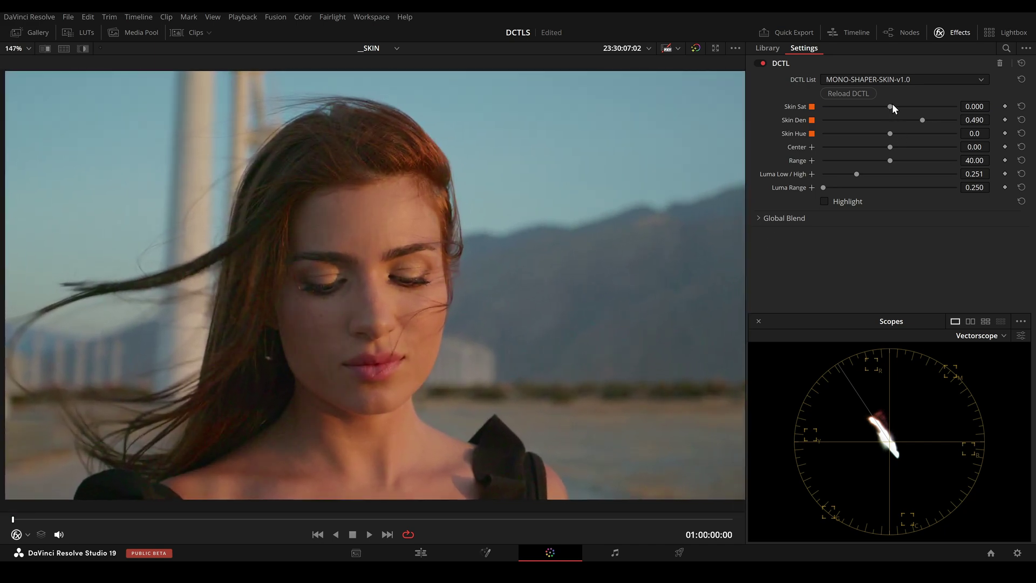
# - Try a Skin Sat of 0.344 and reset both Skin Den and Skin Sat to their defaults
pyautogui.moveTo(893, 106); pyautogui.dragTo(891, 140)
pyautogui.click(1021, 120)
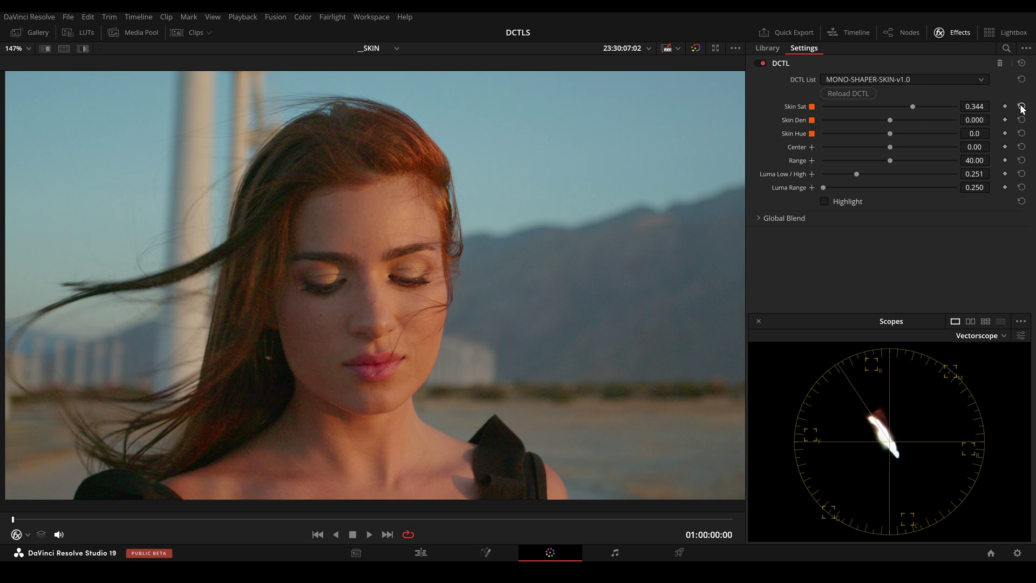
pyautogui.click(1021, 107)
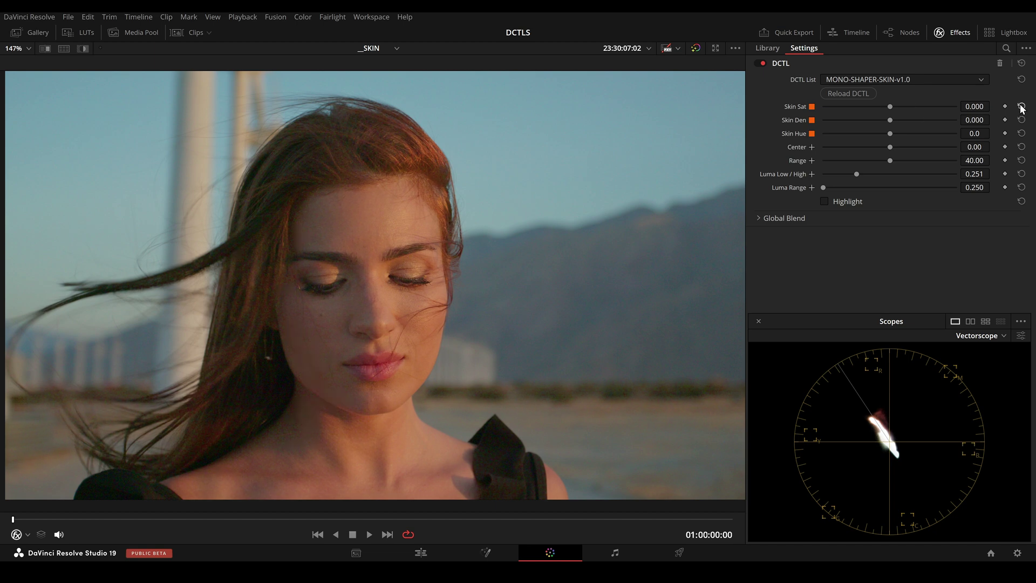
# - Target the brighter skin tones by setting Luma Low / High to 0.445 with Highlight as a guide, and turn Highlight off
pyautogui.click(826, 200)
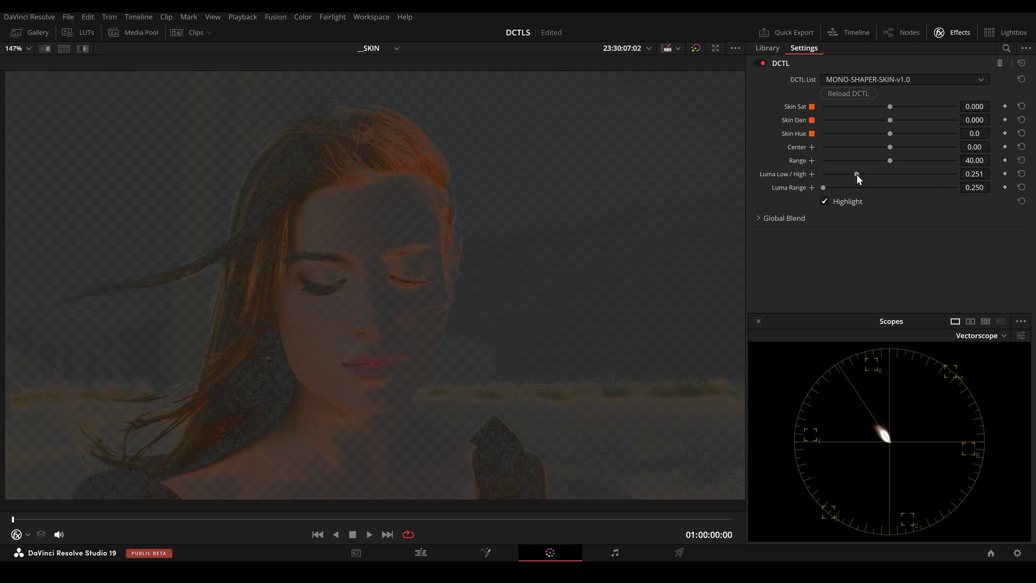
pyautogui.moveTo(856, 174); pyautogui.dragTo(882, 179)
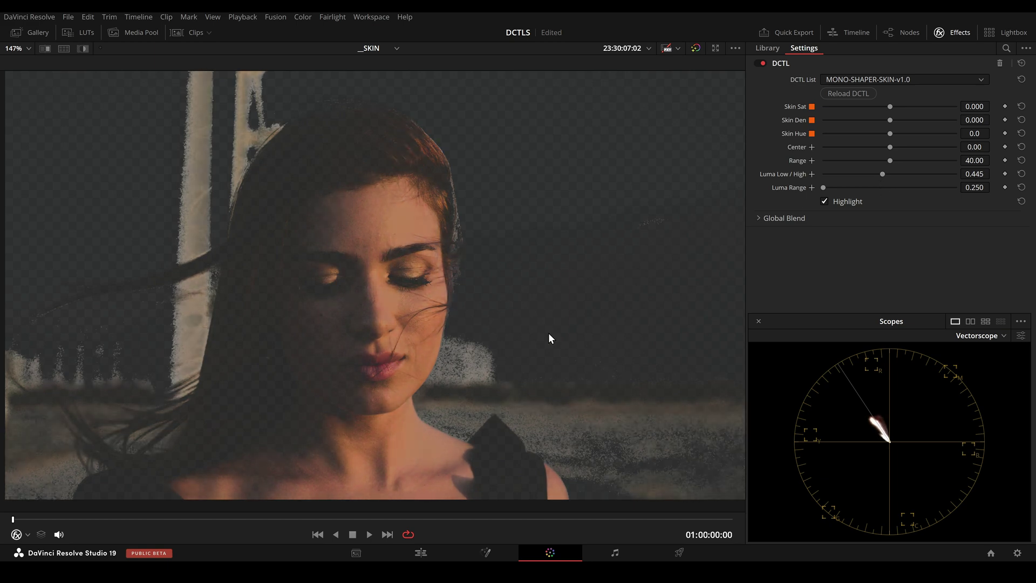
pyautogui.click(836, 202)
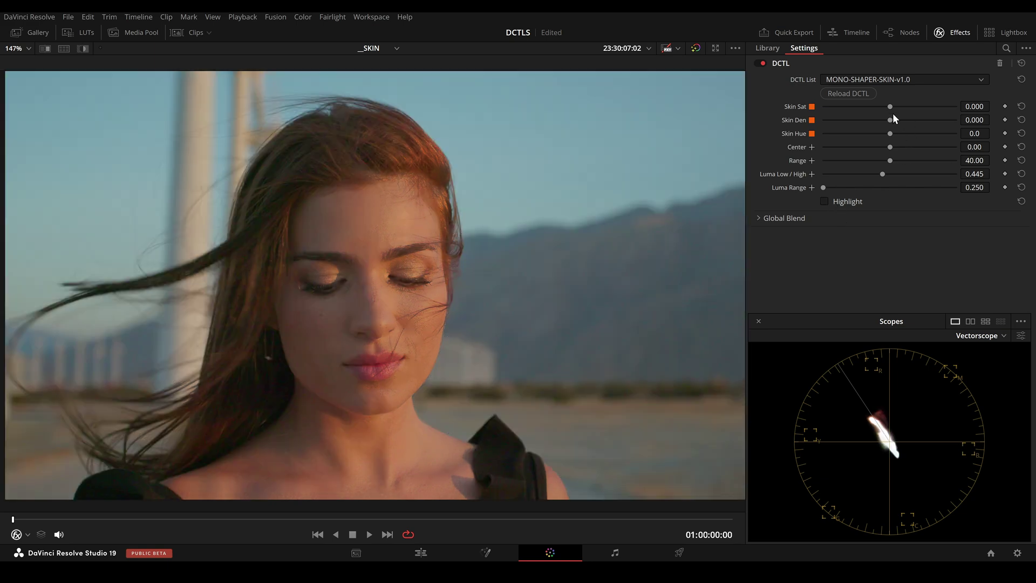
# - Set Skin Sat to 0.409 and Skin Den to -0.166 for the bright skin, checking the affected area with Highlight
pyautogui.moveTo(889, 107)
pyautogui.mouseDown()
pyautogui.moveTo(920, 109)
pyautogui.moveTo(879, 123)
pyautogui.moveTo(917, 108)
pyautogui.mouseUp()
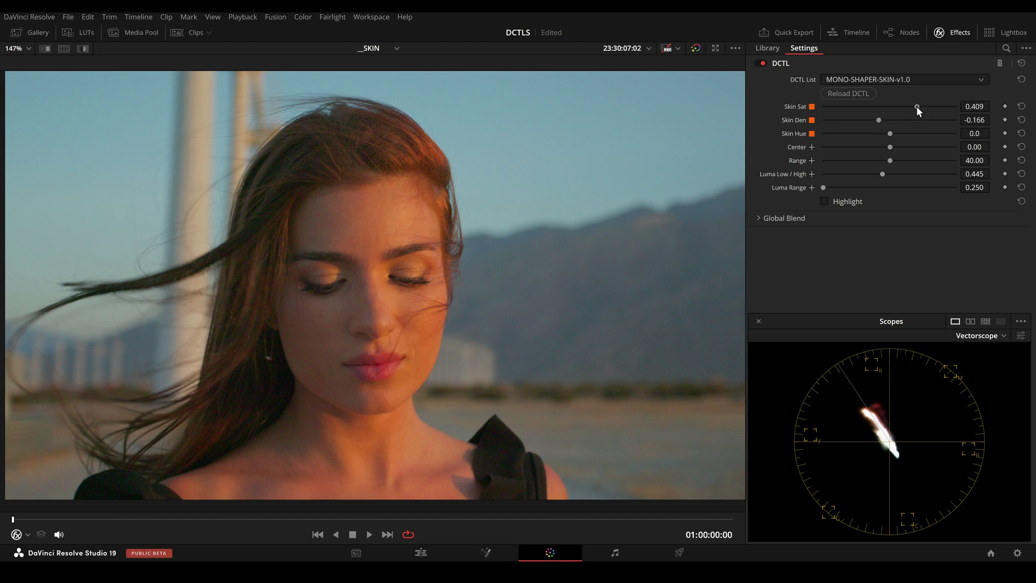
pyautogui.click(828, 198)
pyautogui.click(829, 199)
# - Play the graded skin footage and scrub back to the start of the clip to review the adjustment in motion
pyautogui.press('space')
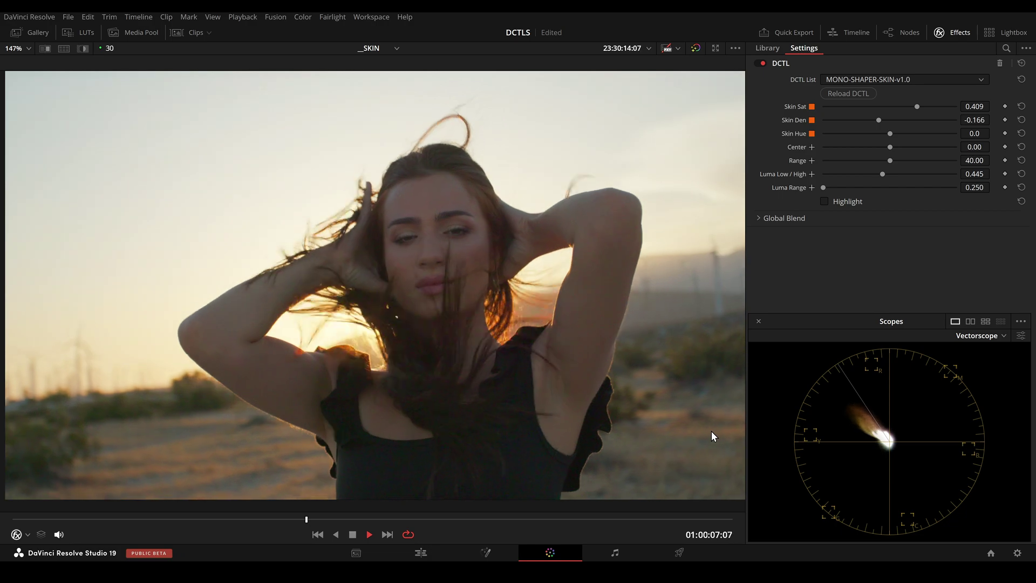
pyautogui.press('space')
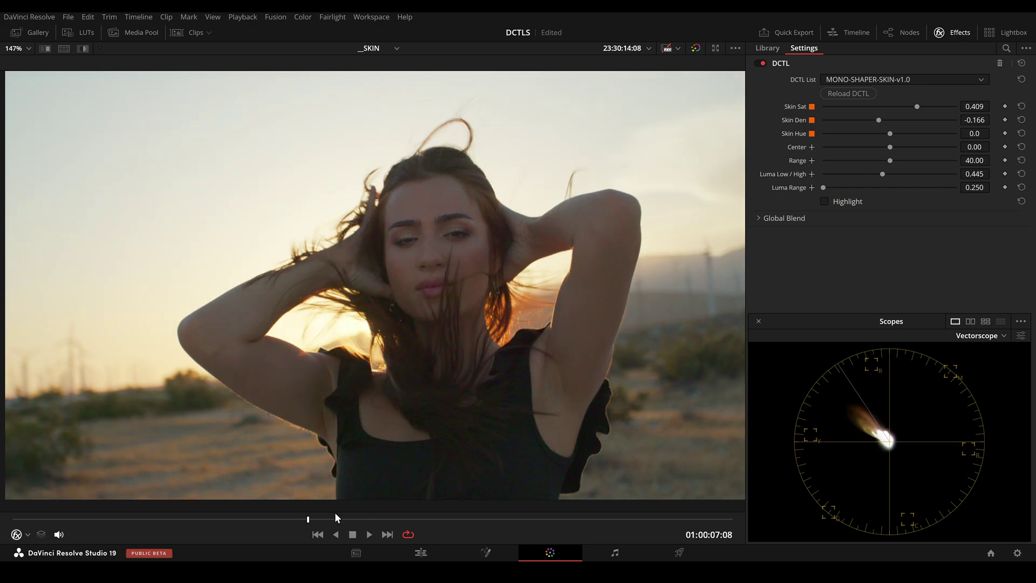
pyautogui.moveTo(332, 517); pyautogui.dragTo(39, 508)
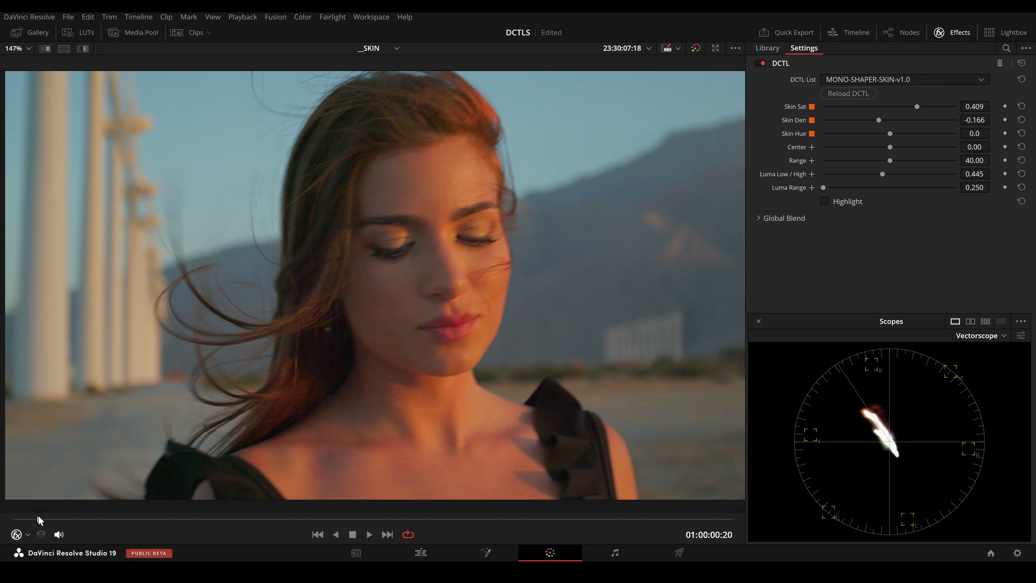
pyautogui.moveTo(38, 517); pyautogui.dragTo(18, 521)
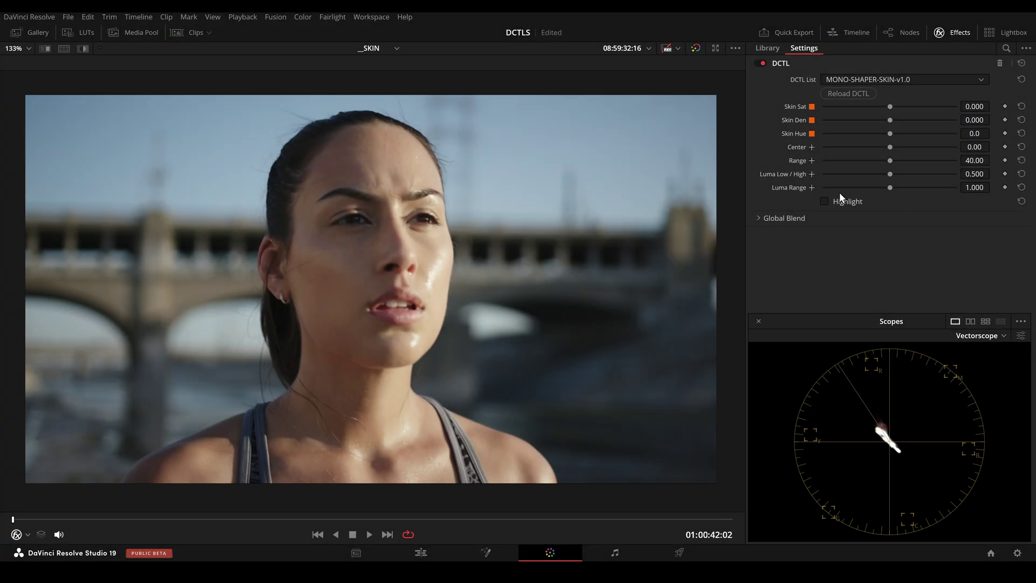
# - On the bridge portrait, enable Highlight and isolate the shadowed skin with Luma Low / High 0.328 and Luma Range 0.517
pyautogui.click(833, 201)
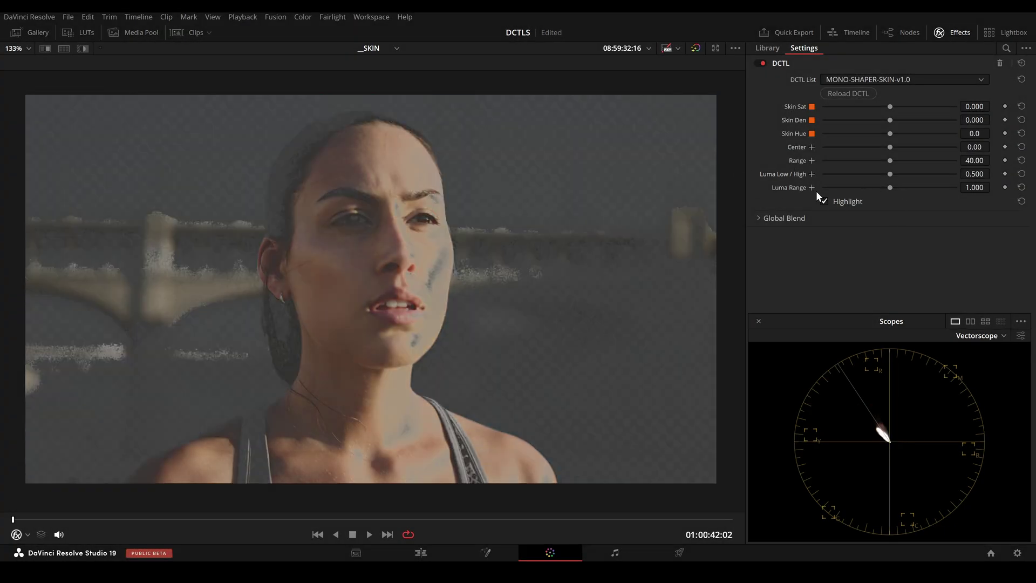
pyautogui.moveTo(886, 187); pyautogui.dragTo(812, 189)
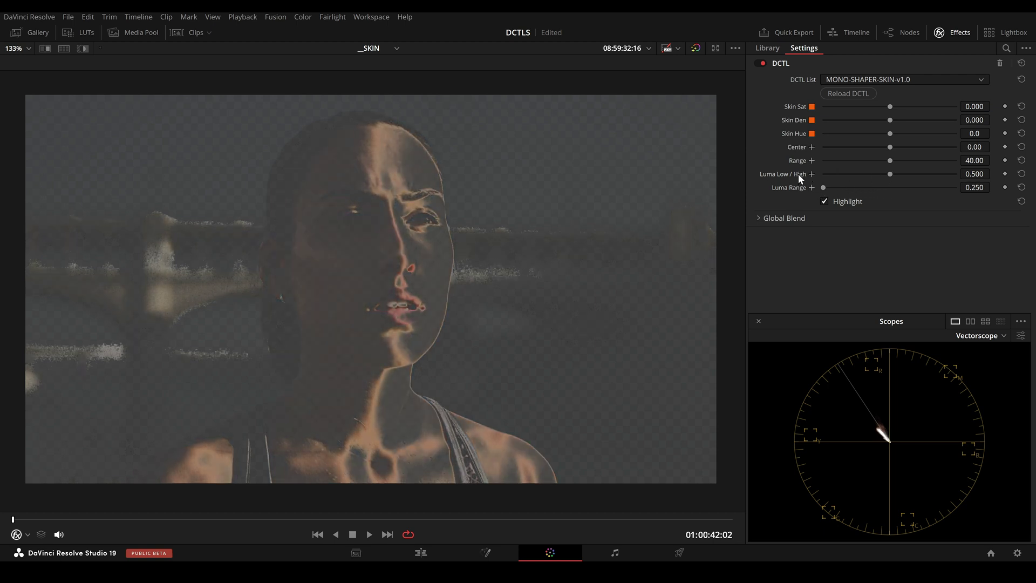
pyautogui.moveTo(889, 173); pyautogui.dragTo(813, 174)
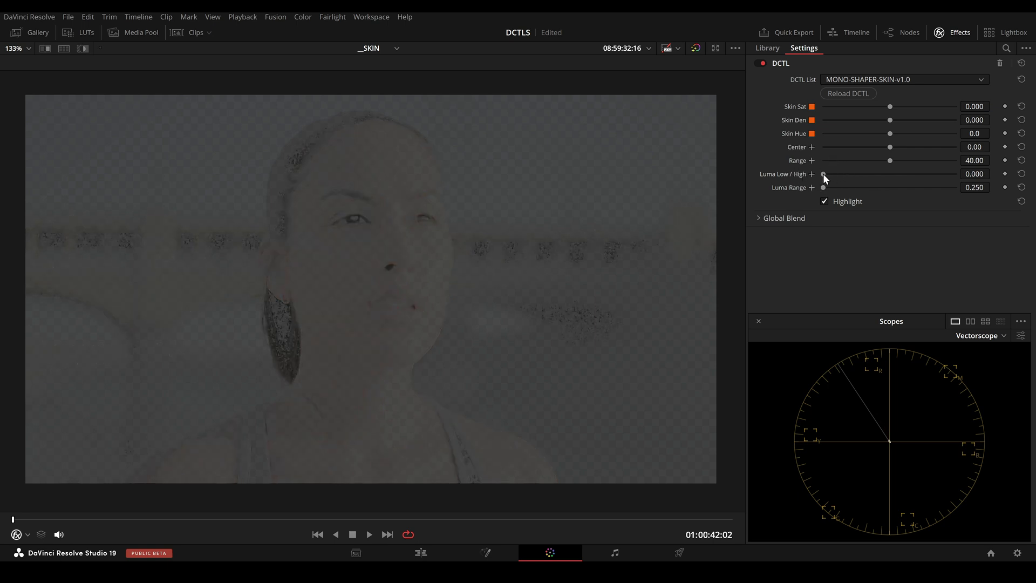
pyautogui.moveTo(823, 173); pyautogui.dragTo(866, 176)
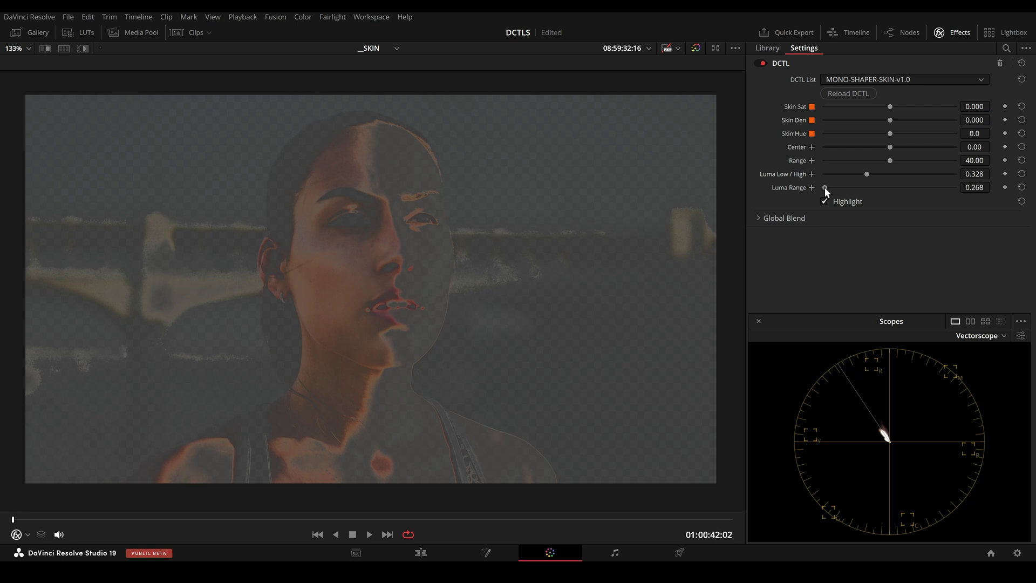
pyautogui.moveTo(825, 186); pyautogui.dragTo(846, 189)
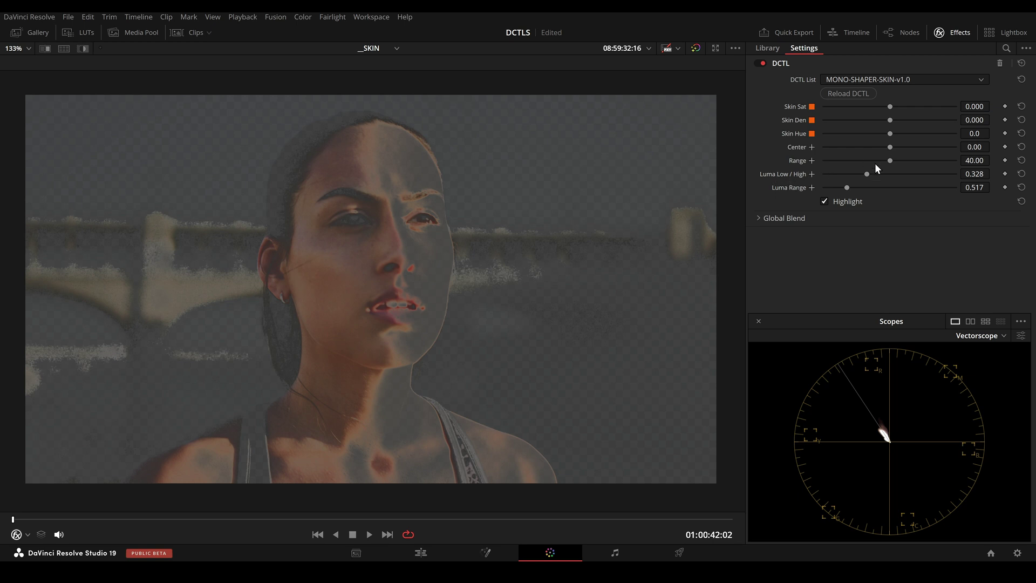
# - Turn Highlight off, set Skin Den to 0.522 for the shadowed skin, and play part of the clip to check it
pyautogui.click(824, 202)
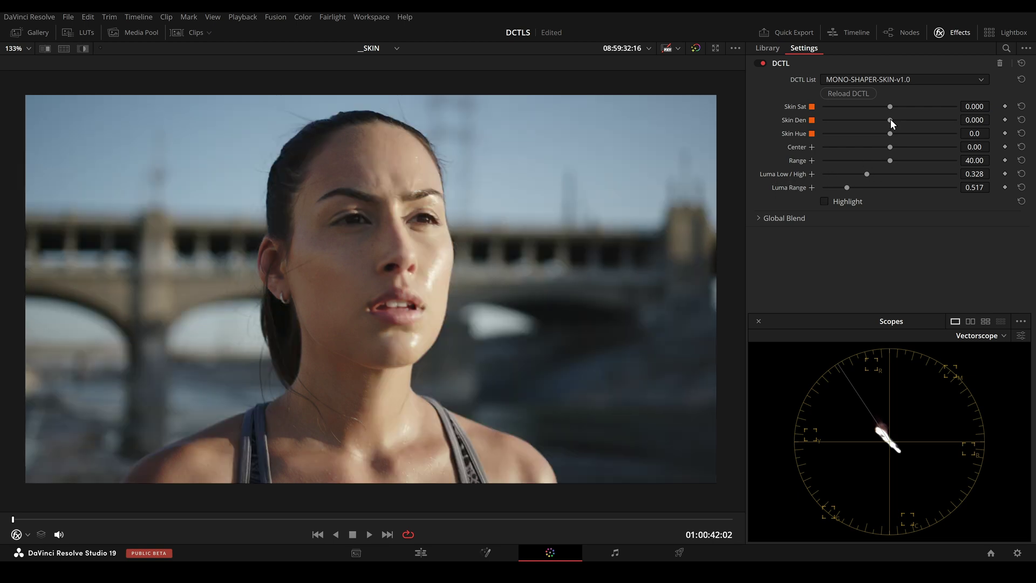
pyautogui.moveTo(891, 120); pyautogui.dragTo(924, 126)
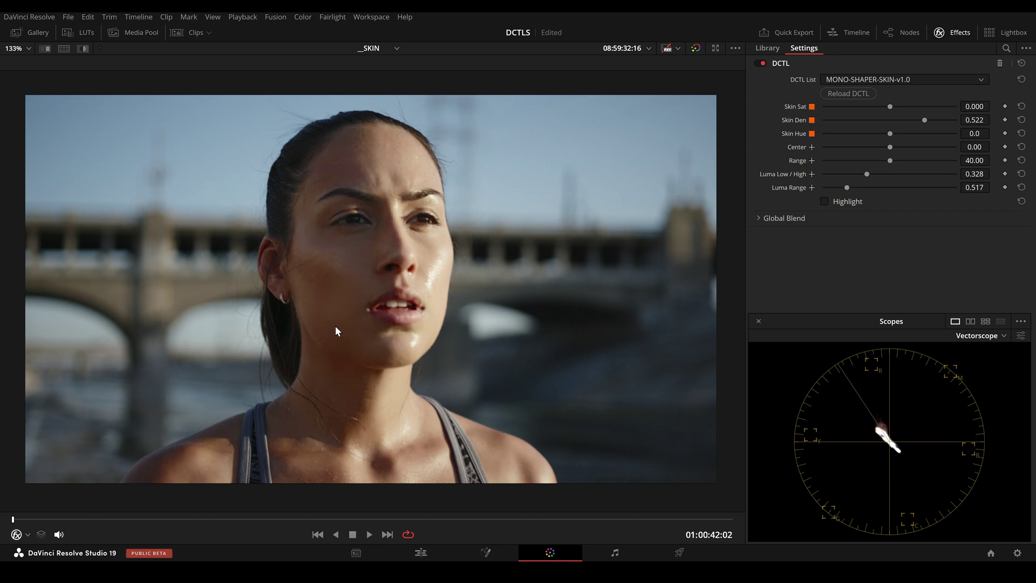
pyautogui.press('space')
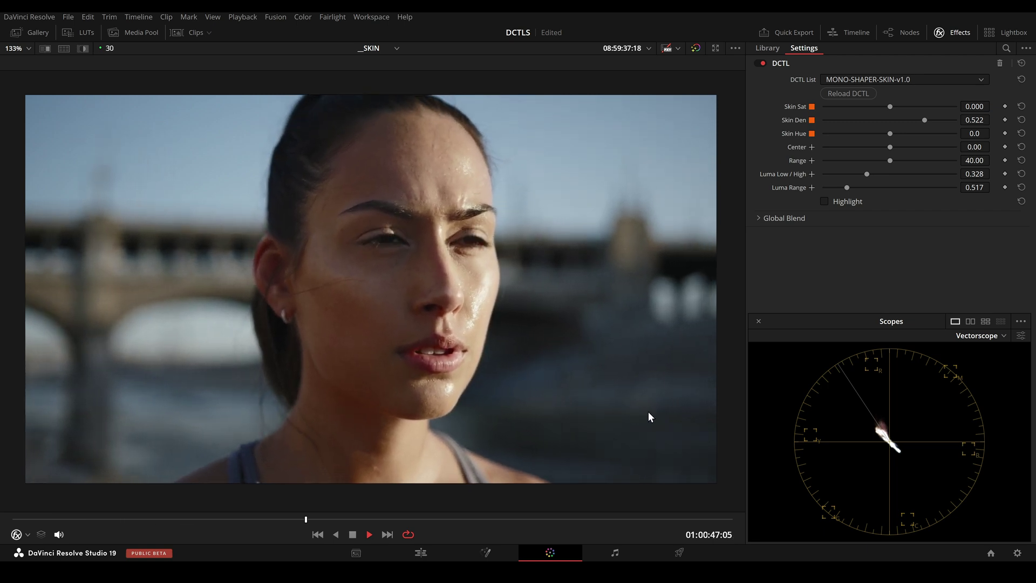
pyautogui.press('space')
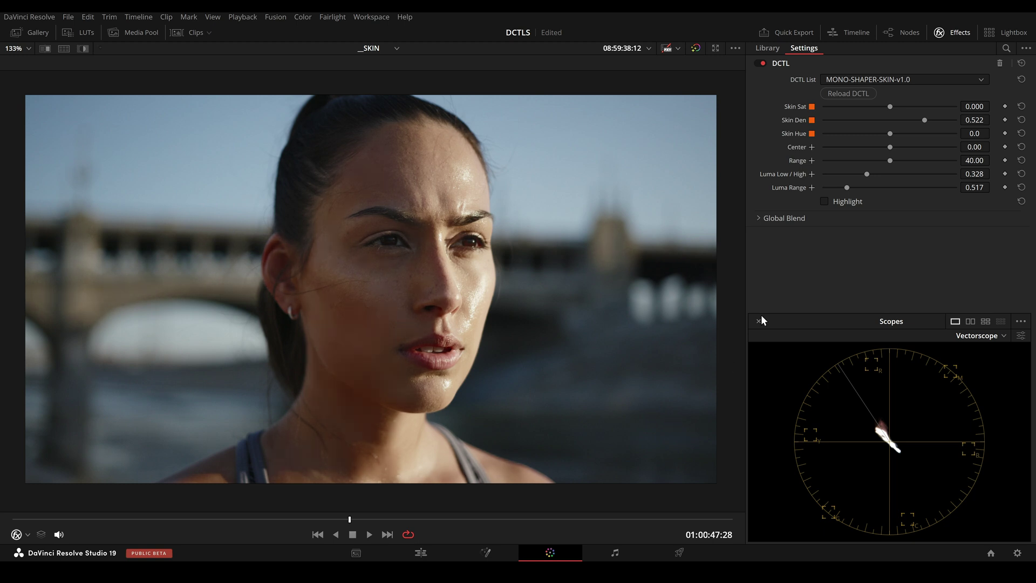
# - Raise Skin Sat to 0.287, try a Skin Hue of 8.0 on the shadowed skin, and reset the hue
pyautogui.moveTo(889, 108)
pyautogui.mouseDown()
pyautogui.moveTo(921, 112)
pyautogui.moveTo(909, 114)
pyautogui.mouseUp()
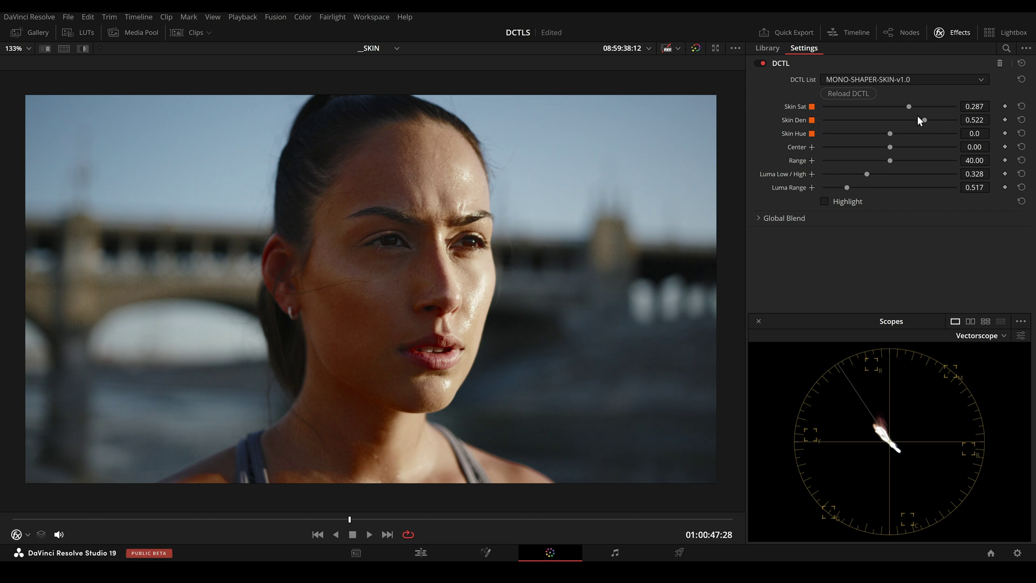
pyautogui.moveTo(890, 131)
pyautogui.mouseDown()
pyautogui.moveTo(907, 130)
pyautogui.moveTo(882, 130)
pyautogui.moveTo(899, 131)
pyautogui.mouseUp()
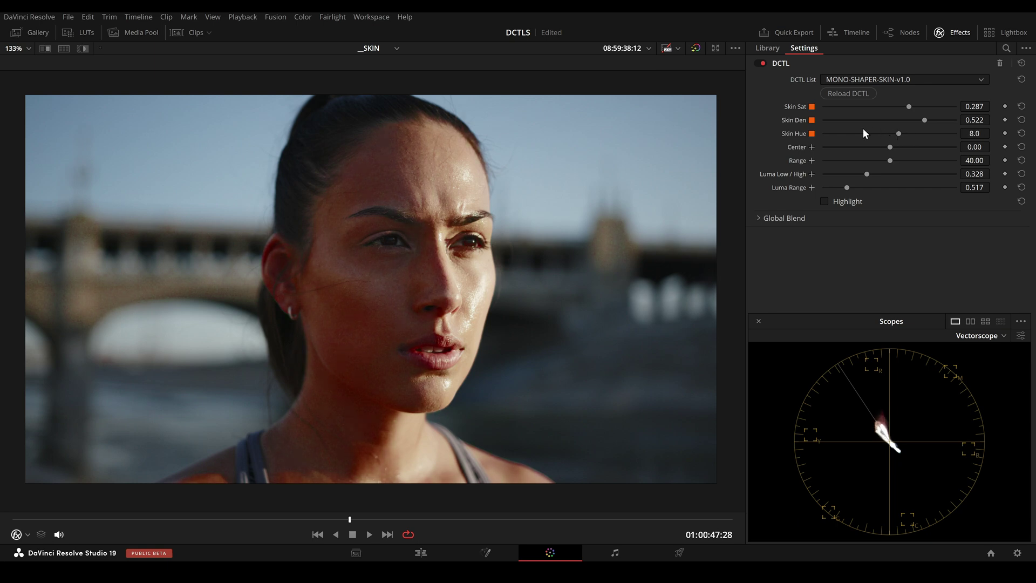
pyautogui.doubleClick(809, 133)
# - Lighten the shadowed skin with Skin Den -0.231, lower Skin Sat to 0.190, and save the project
pyautogui.moveTo(925, 120); pyautogui.dragTo(881, 121)
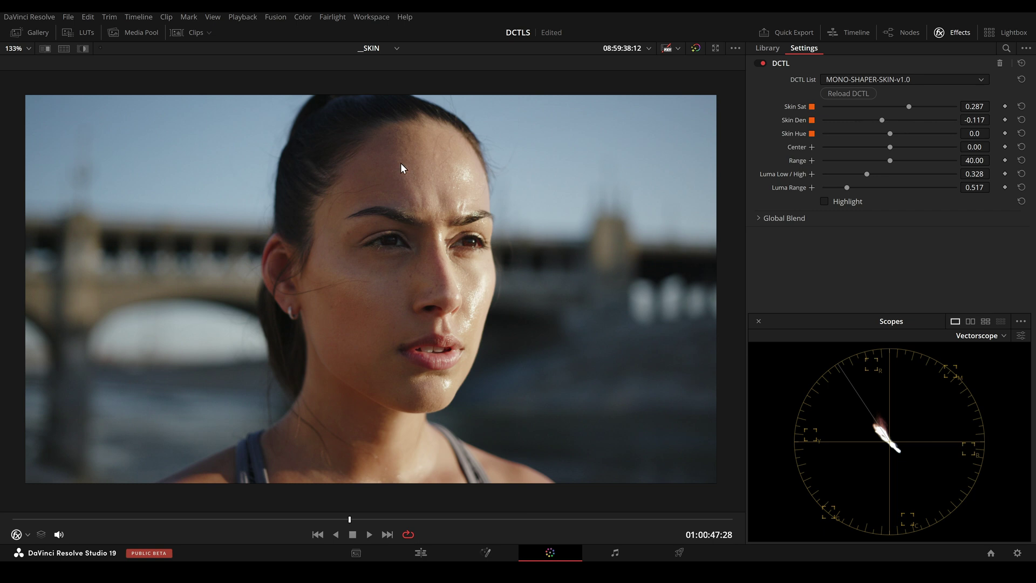
pyautogui.hotkey('ctrl', 's')
pyautogui.moveTo(908, 106); pyautogui.dragTo(874, 119)
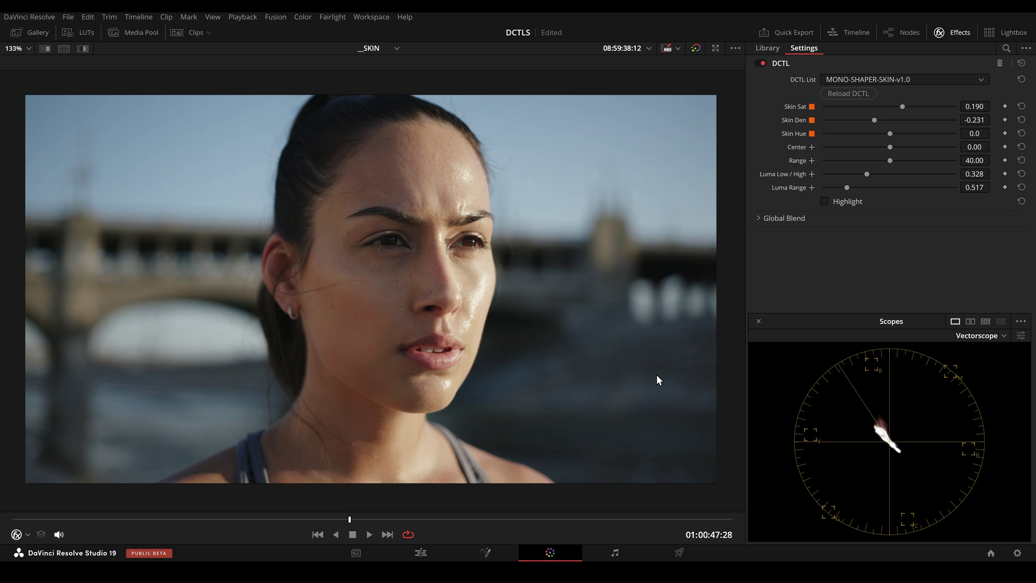
# - Using Highlight as a guide, target the brighter skin with Luma Low / High 0.660 and Center -10.08, and set Skin Den to 0.182
pyautogui.click(823, 201)
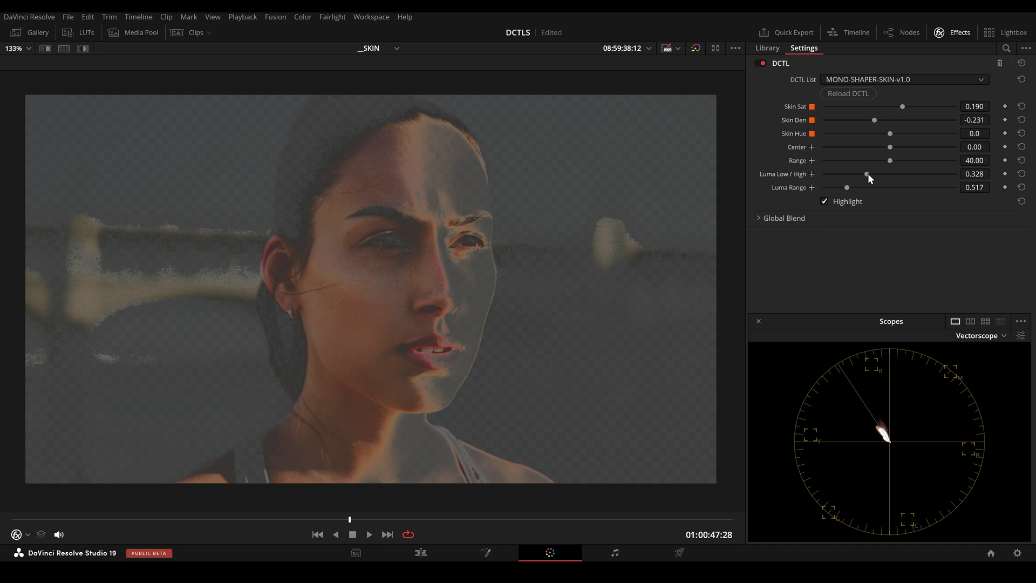
pyautogui.moveTo(867, 173); pyautogui.dragTo(902, 128)
pyautogui.click(824, 201)
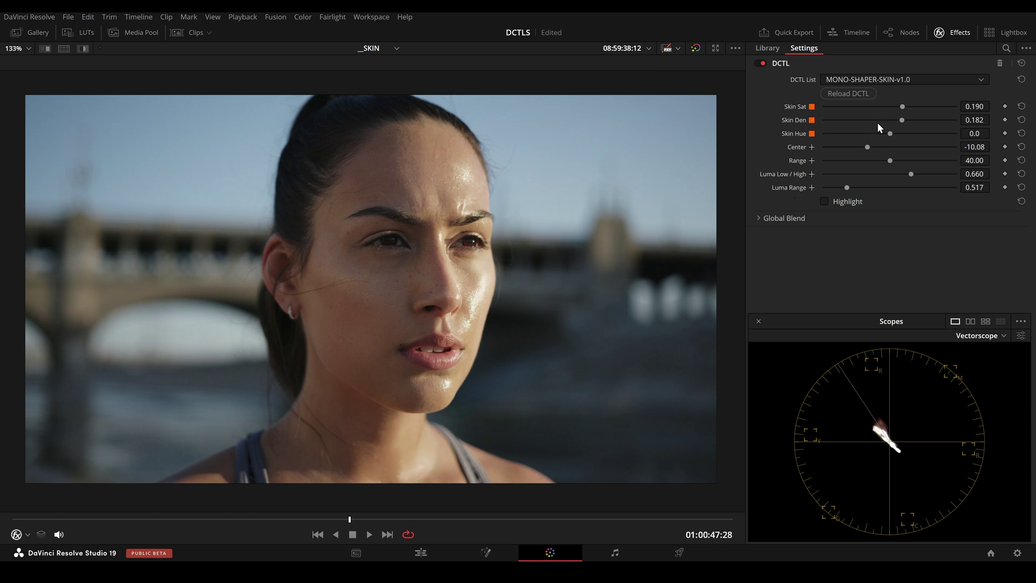
# - Set Skin Sat to 0.368 for the brighter skin, and play the bridge portrait from near its start to check the grade
pyautogui.moveTo(904, 106); pyautogui.dragTo(919, 106)
pyautogui.moveTo(340, 521); pyautogui.dragTo(50, 546)
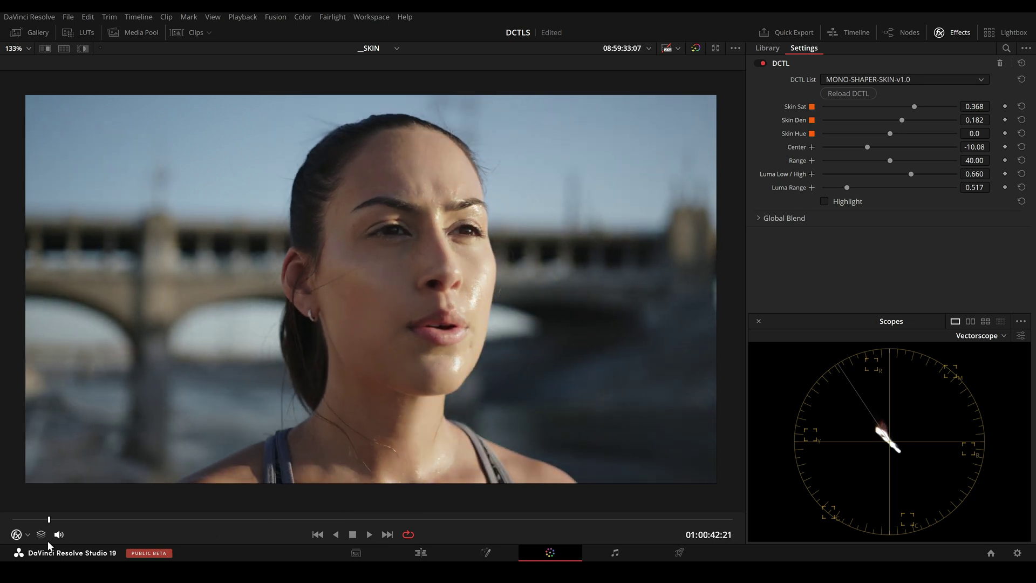
pyautogui.press('space')
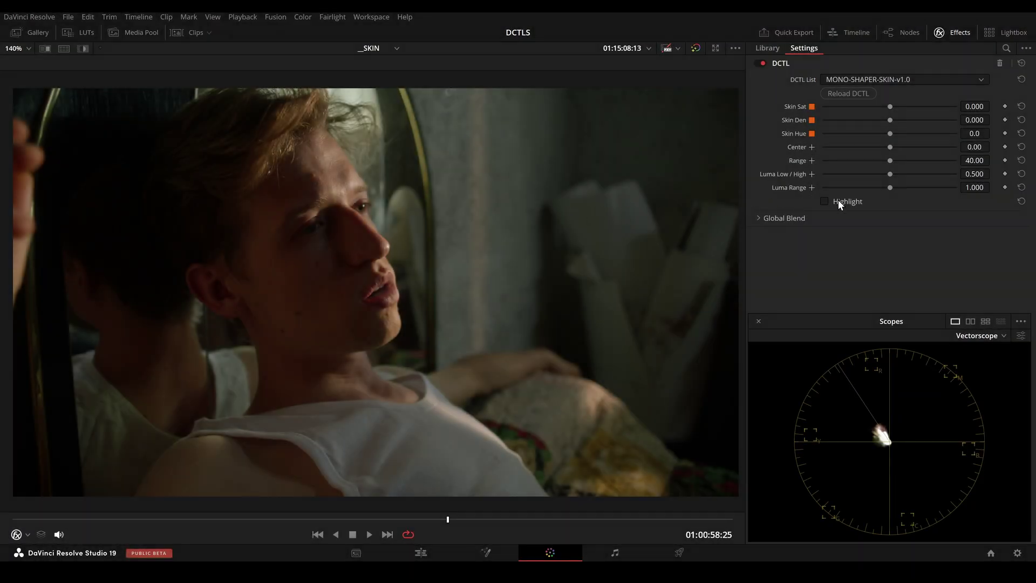
# - On the shot of the man by the mirror, enable Highlight and isolate the shadowed skin with Luma Low / High 0.203 and Luma Range 0.354
pyautogui.click(839, 204)
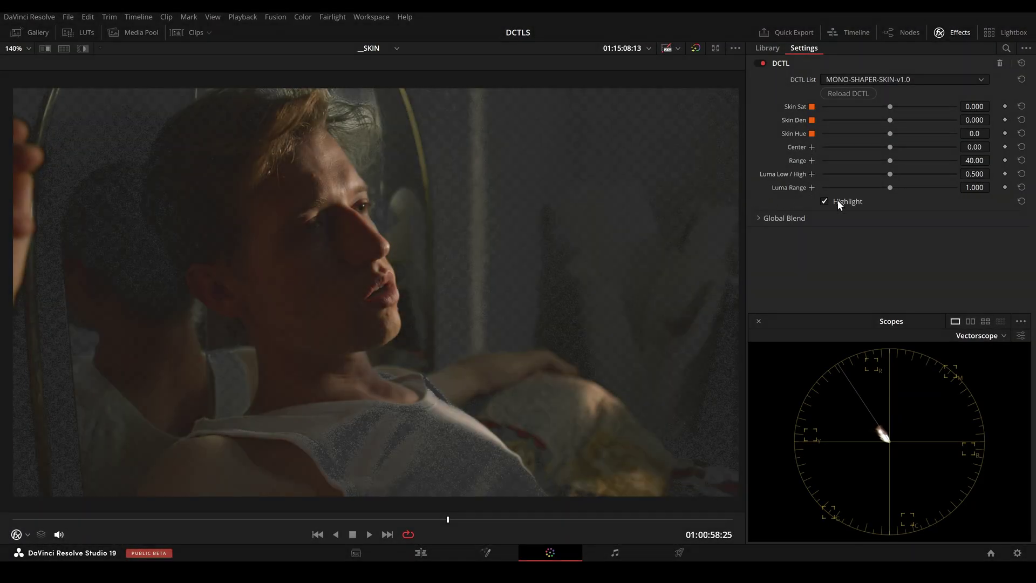
pyautogui.moveTo(889, 188); pyautogui.dragTo(822, 186)
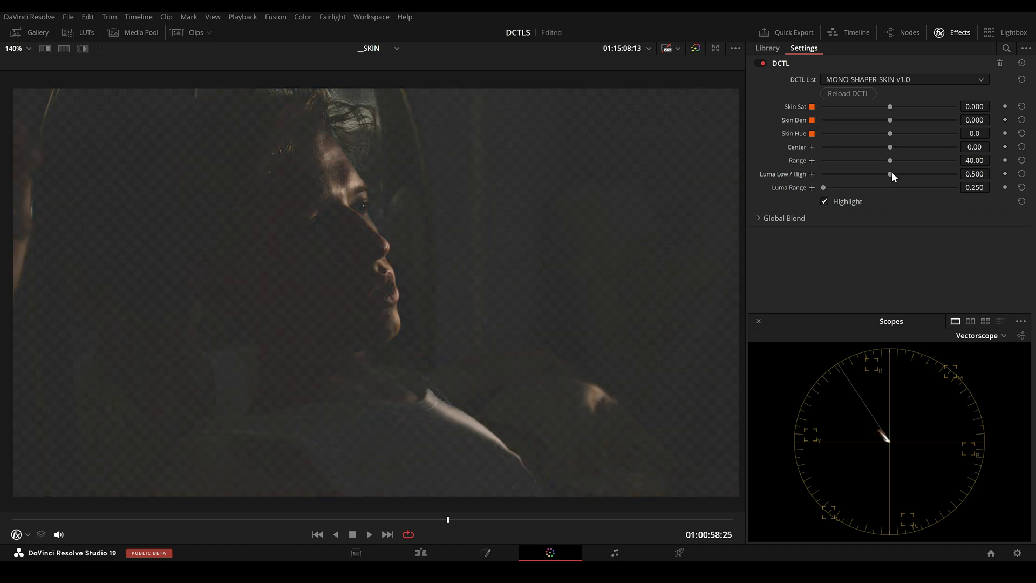
pyautogui.moveTo(891, 172); pyautogui.dragTo(851, 189)
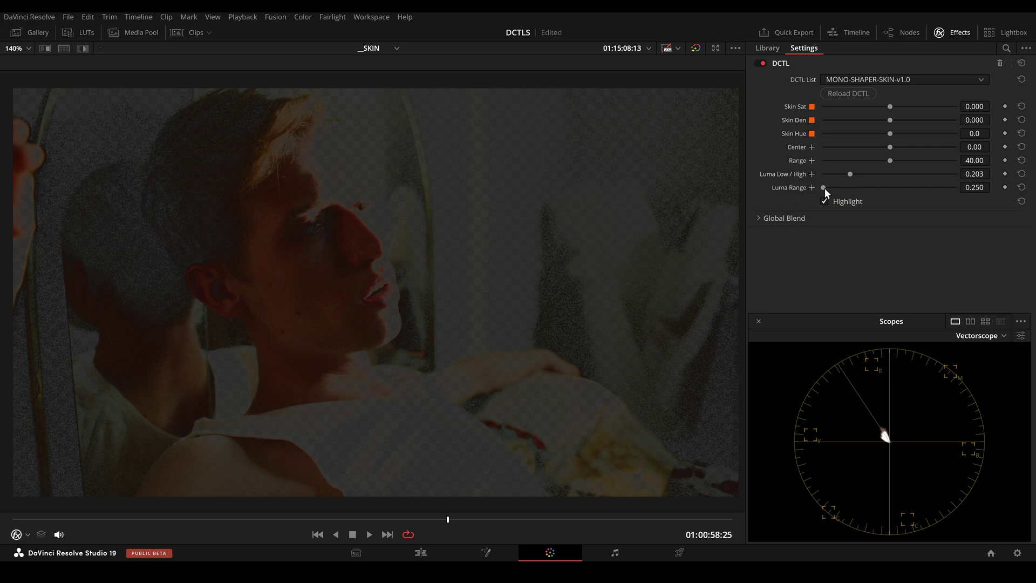
pyautogui.moveTo(823, 187); pyautogui.dragTo(831, 188)
pyautogui.scroll(3, 379, 300)
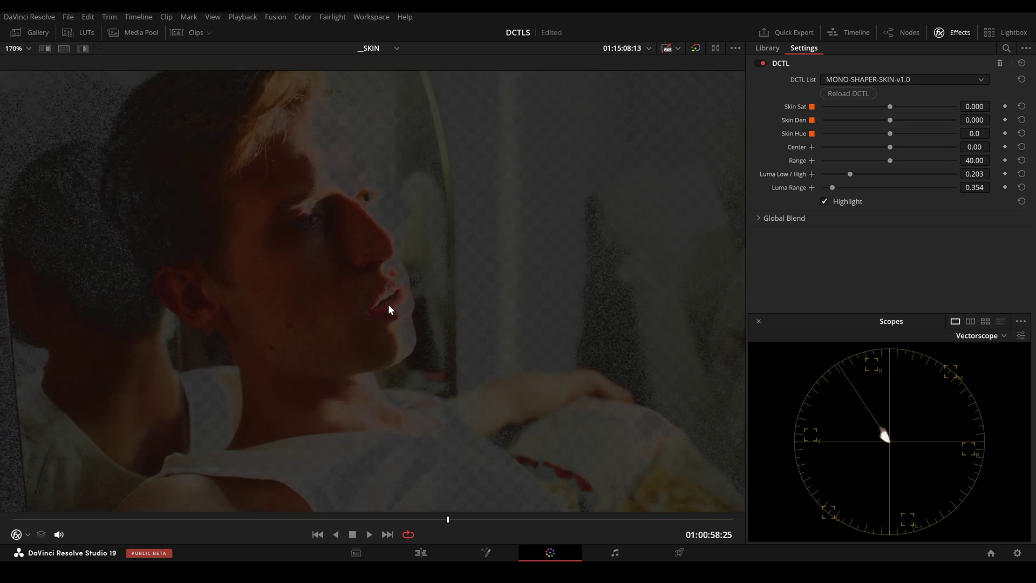
# - Turn Highlight off and set Skin Den to 0.304 and Skin Sat to 0.401 for the man's shadowed skin
pyautogui.click(825, 202)
pyautogui.moveTo(890, 119); pyautogui.dragTo(866, 120)
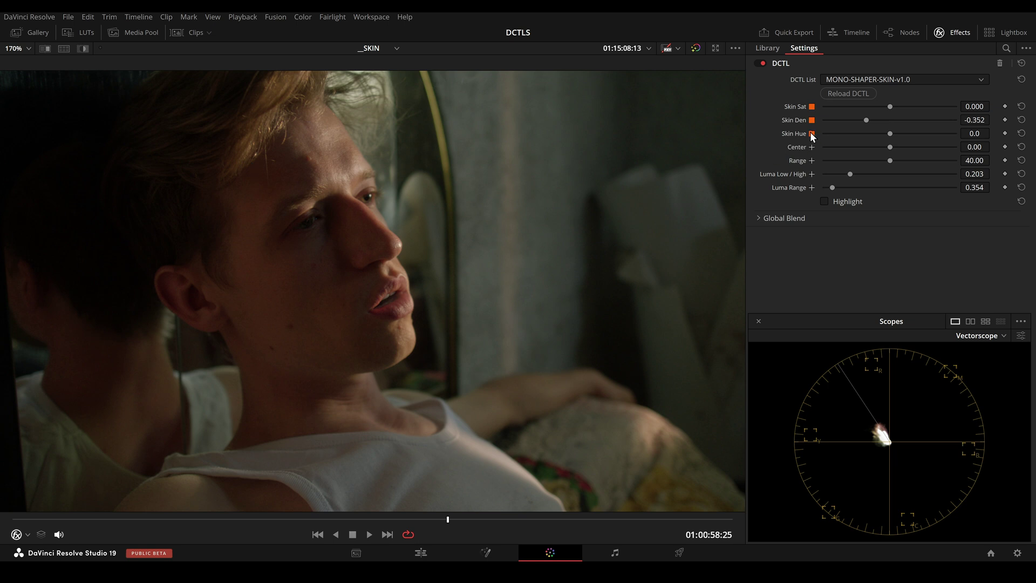
pyautogui.moveTo(868, 120); pyautogui.dragTo(916, 106)
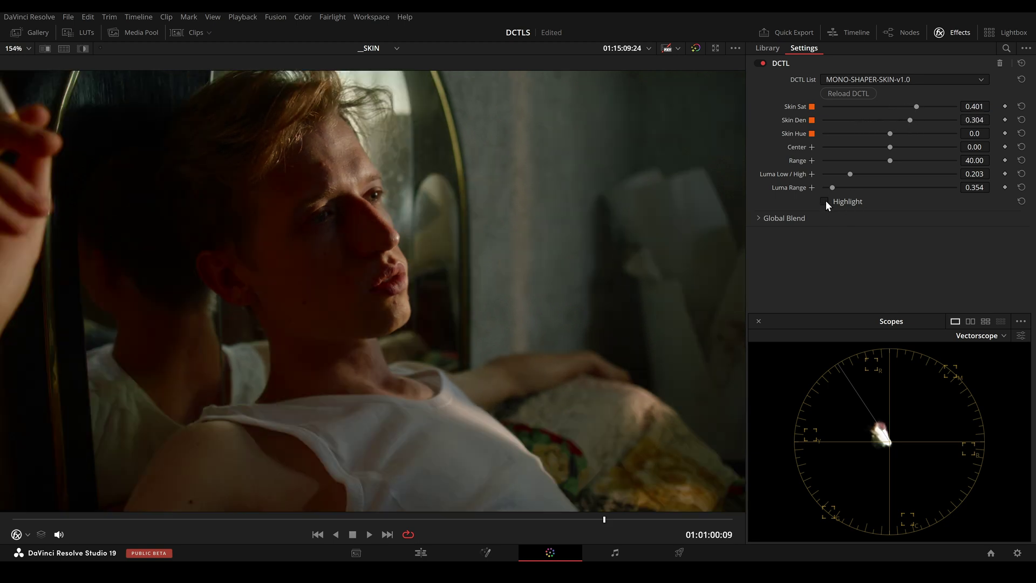
# - Retarget the man's brighter skin by setting Luma Low / High to 0.437 with Highlight as a guide, and turn Highlight off
pyautogui.click(824, 201)
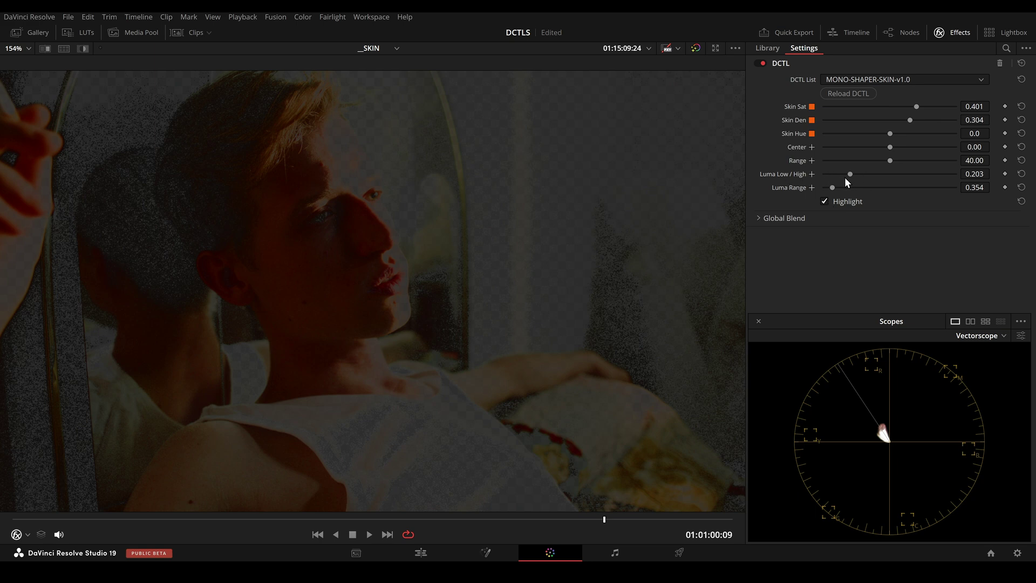
pyautogui.moveTo(850, 174); pyautogui.dragTo(882, 176)
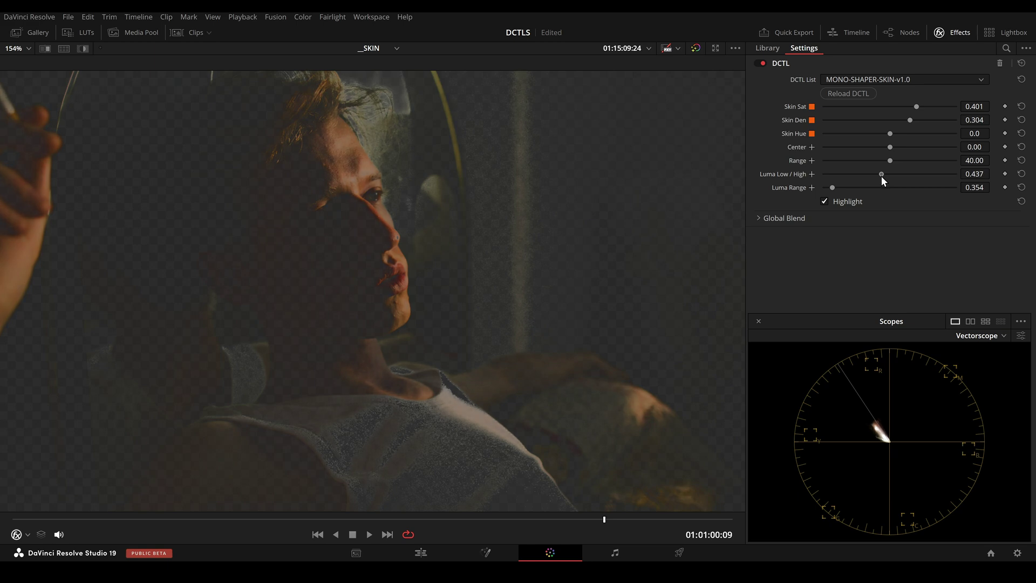
pyautogui.click(824, 201)
# - Set Skin Den to -0.644 and Skin Sat to 0.198 for the man's bright skin, and review the grade in playback
pyautogui.moveTo(908, 125); pyautogui.dragTo(891, 121)
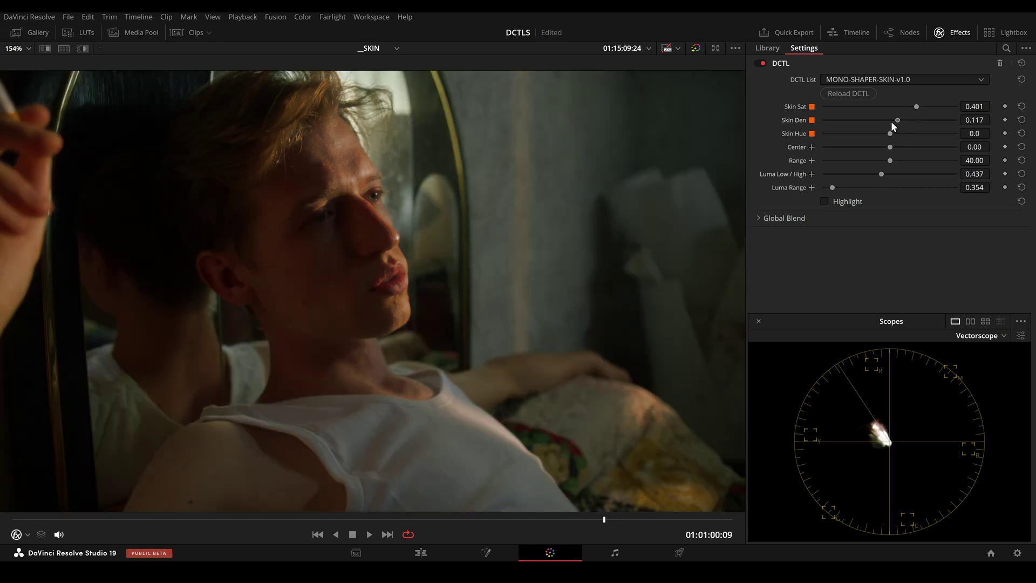
pyautogui.scroll(2, 413, 197)
pyautogui.scroll(2, 413, 197)
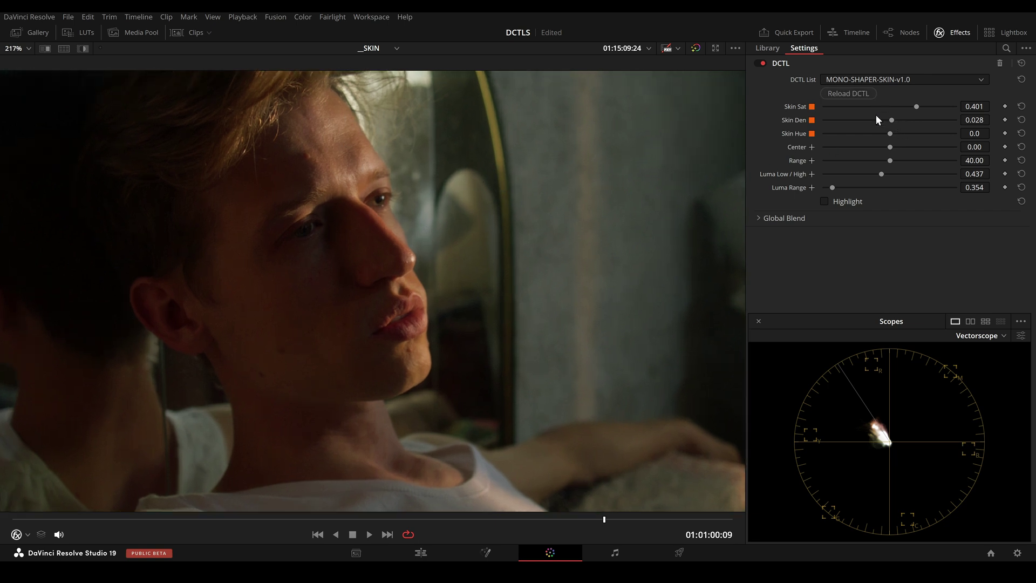
pyautogui.moveTo(892, 121); pyautogui.dragTo(846, 125)
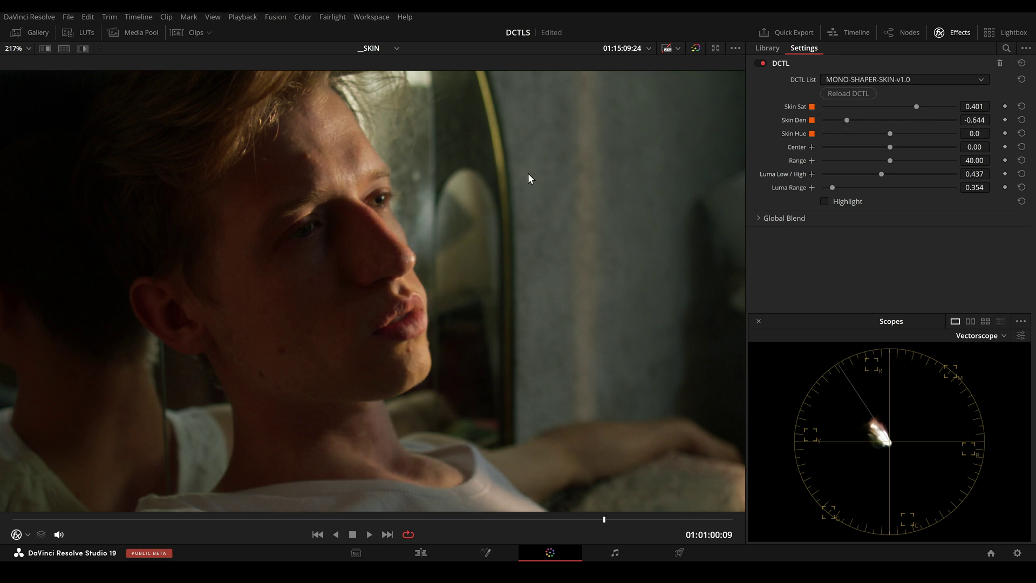
pyautogui.moveTo(907, 108); pyautogui.dragTo(903, 108)
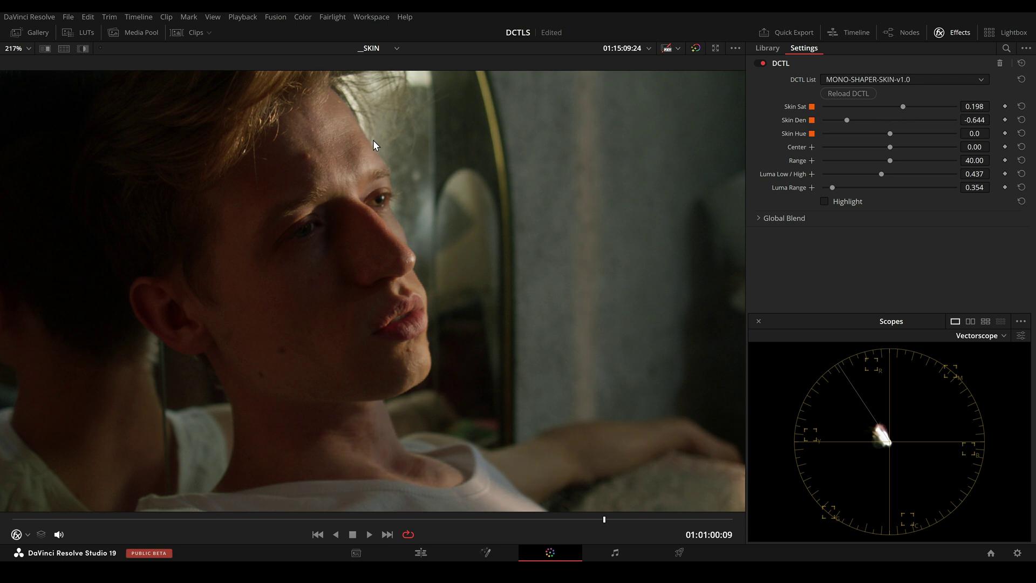
pyautogui.scroll(-3, 654, 249)
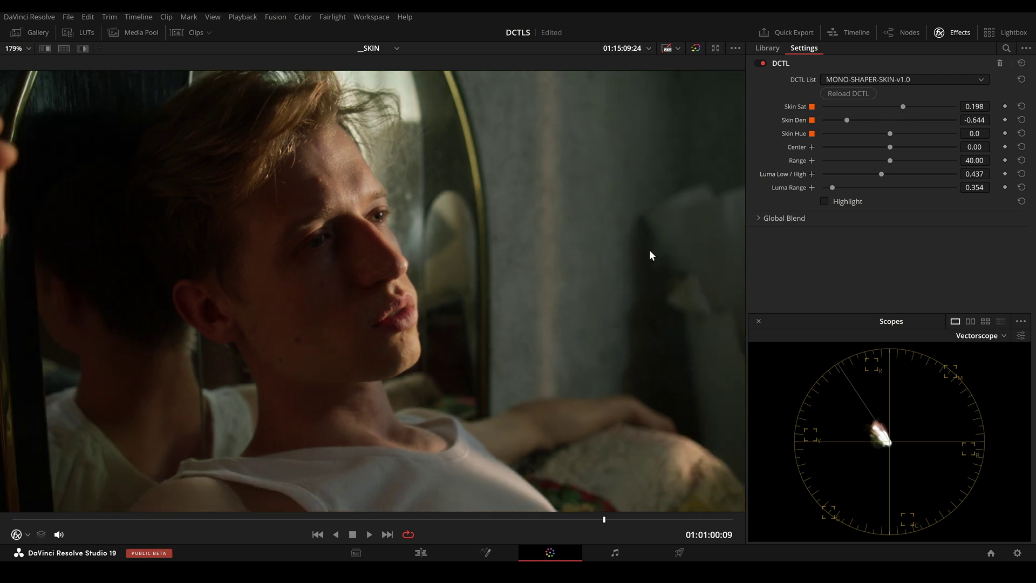
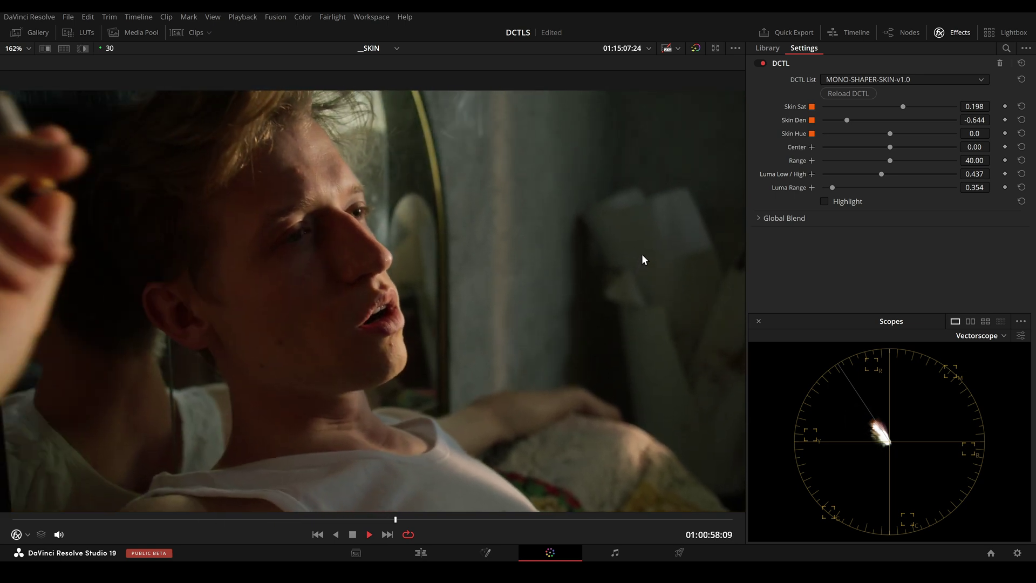
pyautogui.press('space')
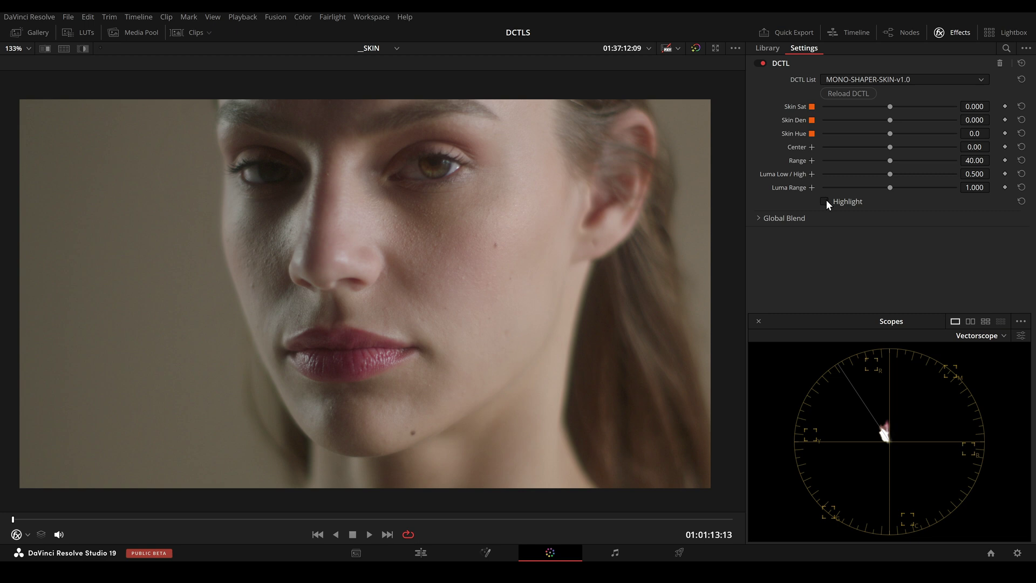
# - On the woman's close-up, enable Highlight and isolate the darker skin with Luma Low / High 0.344 and Luma Range 0.317
pyautogui.click(825, 201)
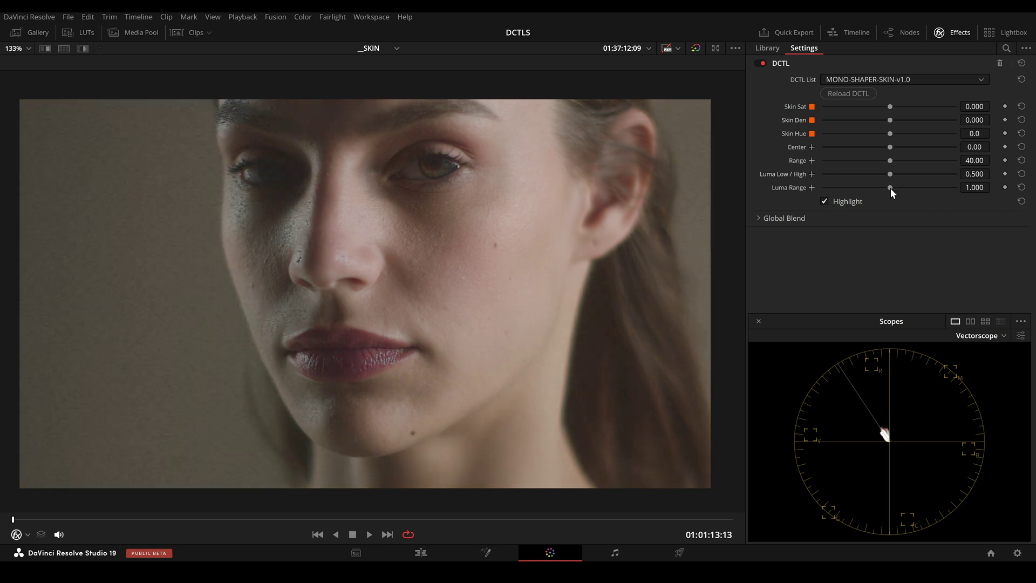
pyautogui.moveTo(890, 188); pyautogui.dragTo(821, 193)
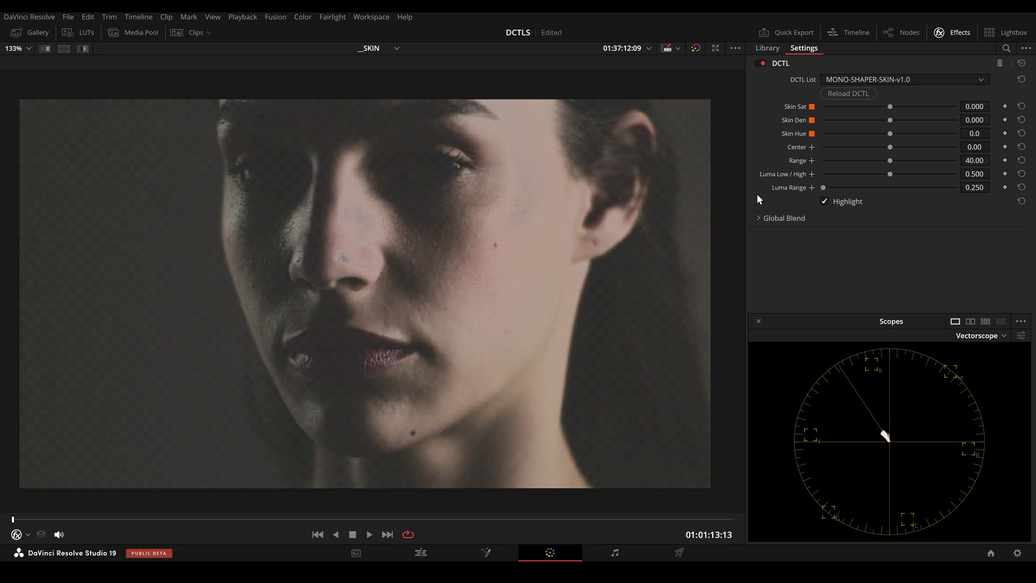
pyautogui.moveTo(889, 174); pyautogui.dragTo(829, 189)
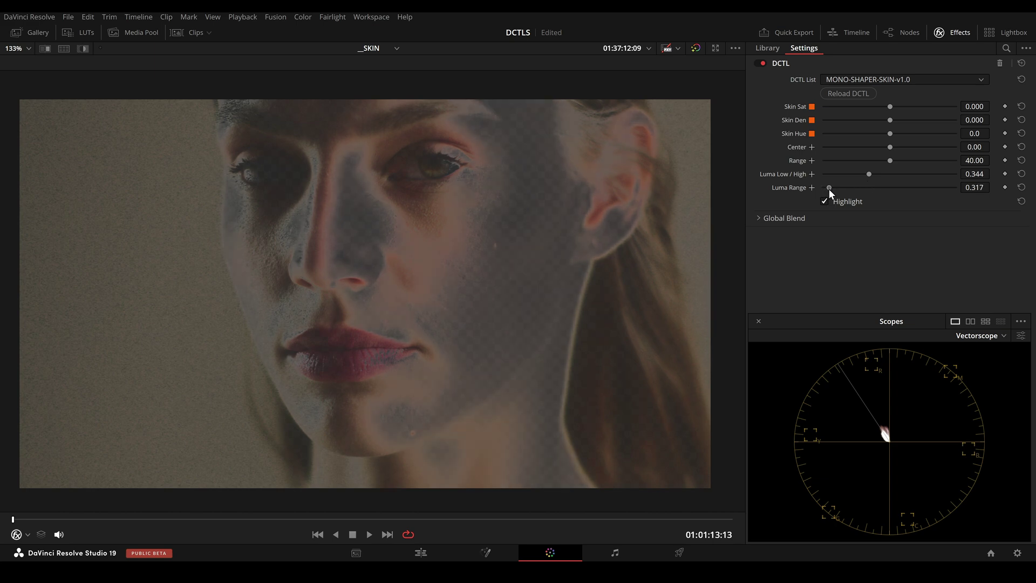
# - Set Skin Sat to 0.255 and Skin Den to -0.555, and target the brighter skin with Luma Low / High 0.510 using Highlight
pyautogui.click(823, 201)
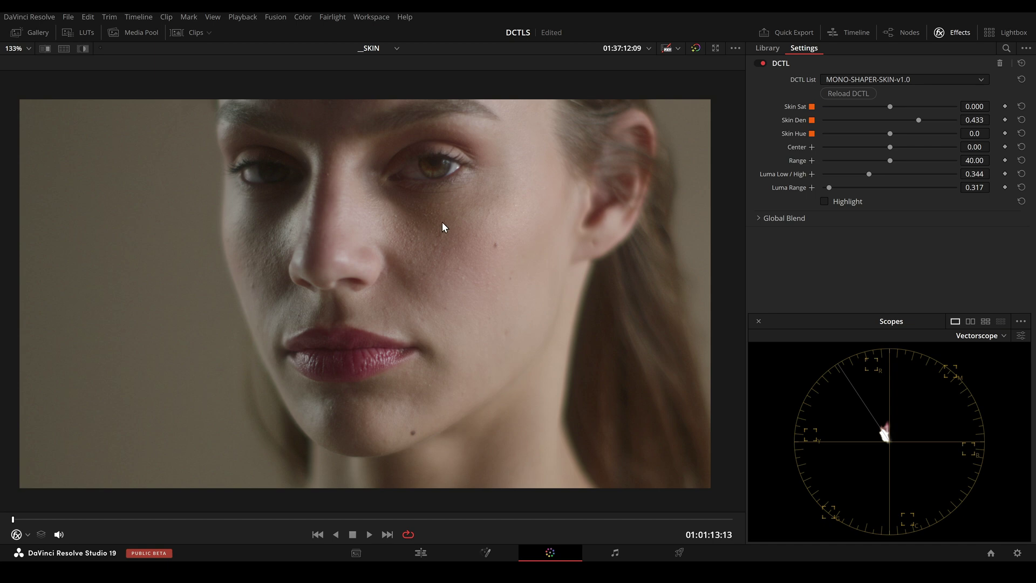
pyautogui.moveTo(899, 106)
pyautogui.mouseDown()
pyautogui.moveTo(898, 120)
pyautogui.moveTo(878, 121)
pyautogui.moveTo(943, 122)
pyautogui.moveTo(850, 126)
pyautogui.moveTo(972, 124)
pyautogui.moveTo(814, 136)
pyautogui.moveTo(978, 137)
pyautogui.moveTo(838, 144)
pyautogui.moveTo(897, 144)
pyautogui.moveTo(839, 146)
pyautogui.moveTo(868, 144)
pyautogui.moveTo(853, 146)
pyautogui.moveTo(866, 181)
pyautogui.moveTo(892, 177)
pyautogui.mouseUp()
pyautogui.click(856, 199)
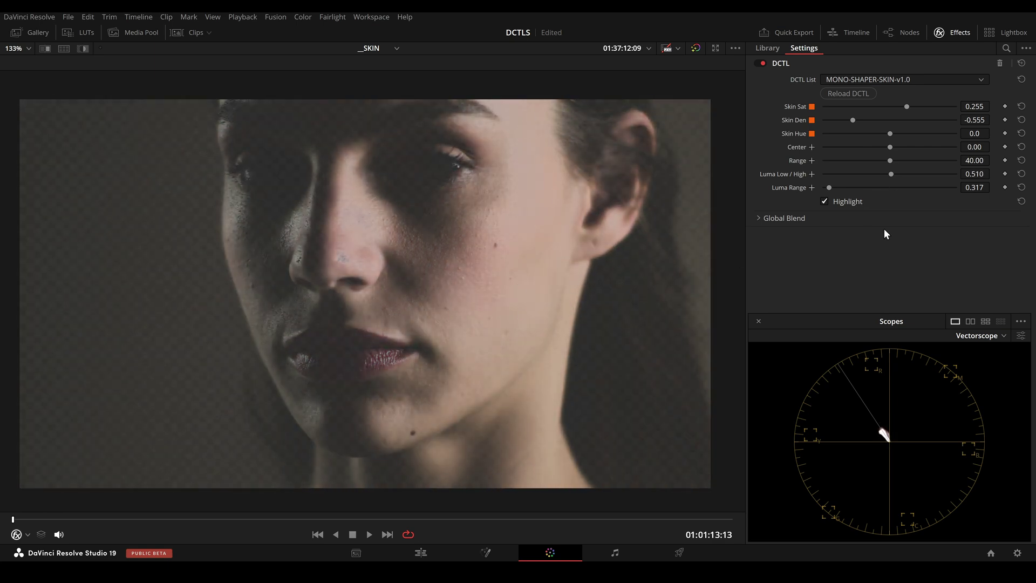
# - Turn Highlight off, set Skin Den to 0.449 for the bright skin, and play the close-up to review it
pyautogui.click(845, 202)
pyautogui.moveTo(857, 120); pyautogui.dragTo(919, 122)
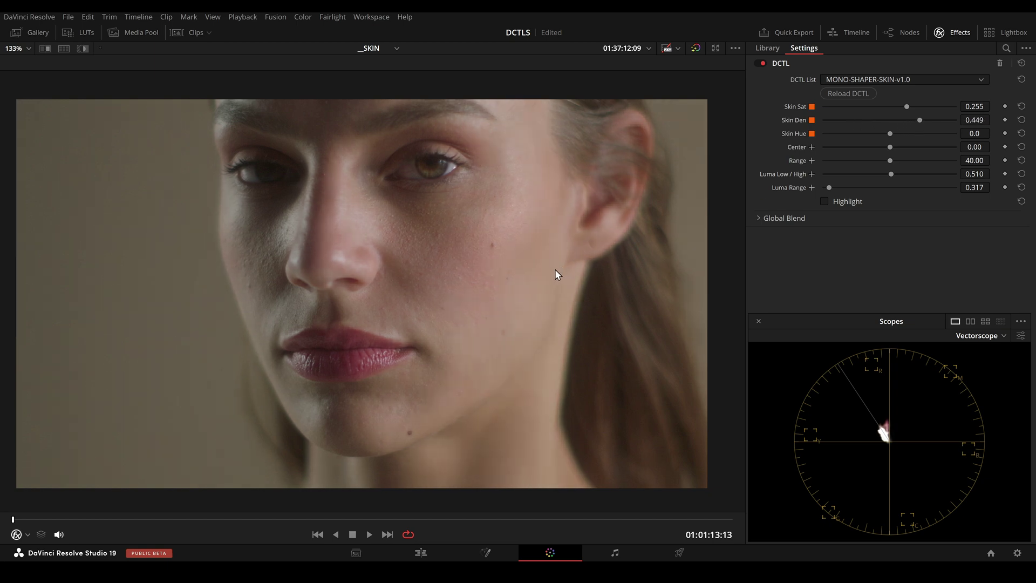
pyautogui.scroll(2, 554, 216)
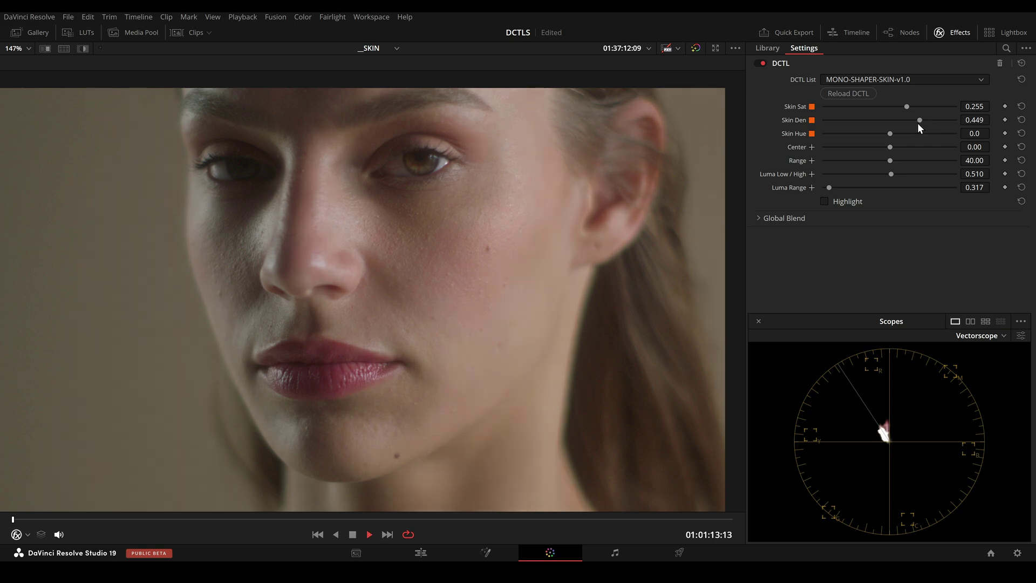
pyautogui.press('space')
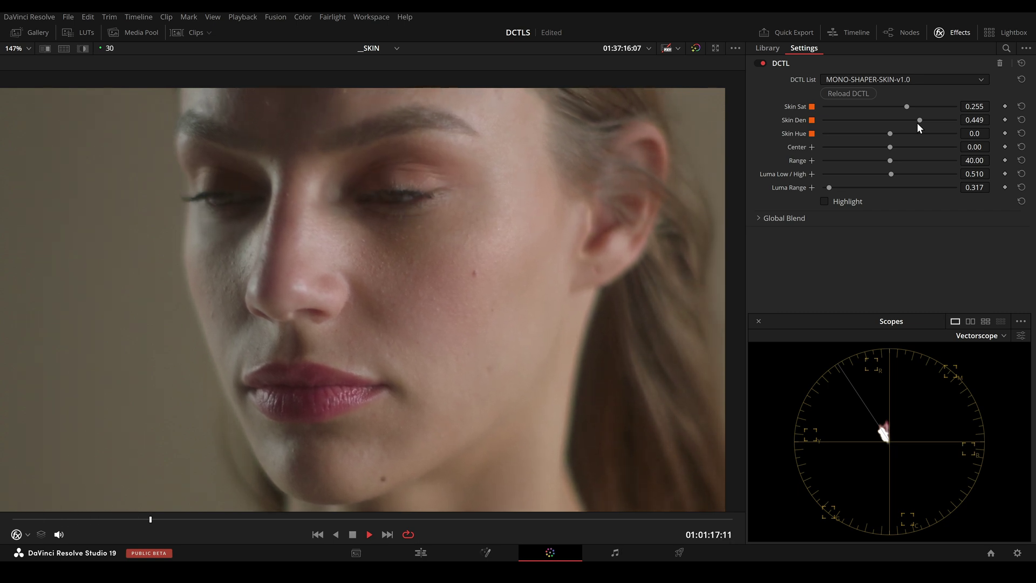
# - Pause the close-up and examine the skin under the woman's eye at high magnification, comparing it with Highlight on and off
pyautogui.press('space')
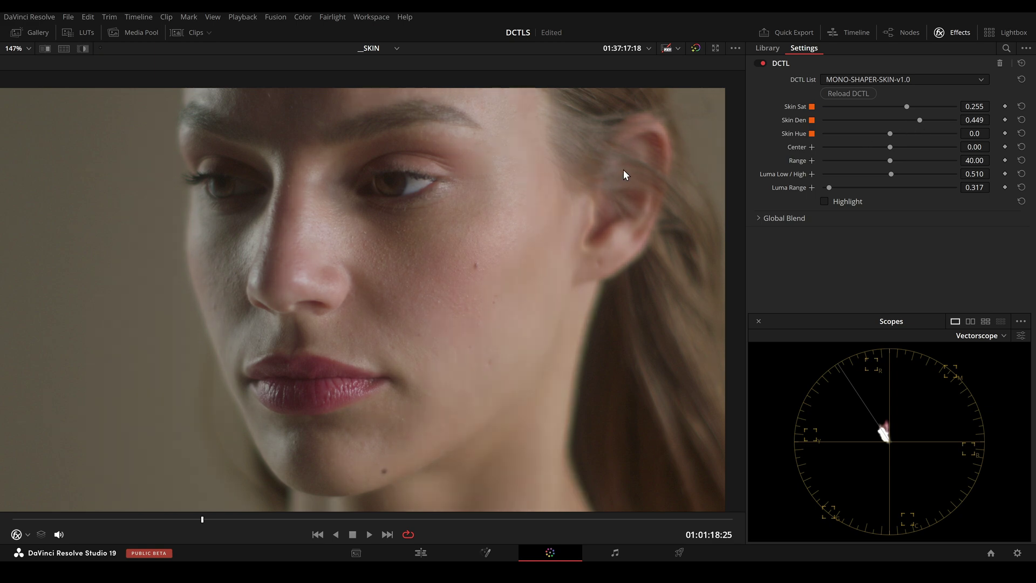
pyautogui.scroll(5, 451, 204)
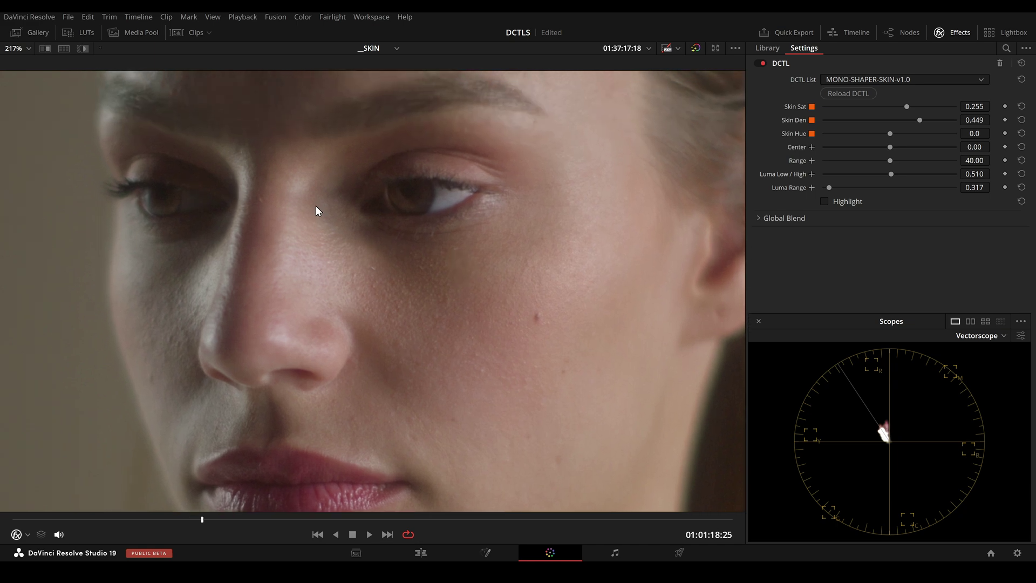
pyautogui.scroll(10, 393, 213)
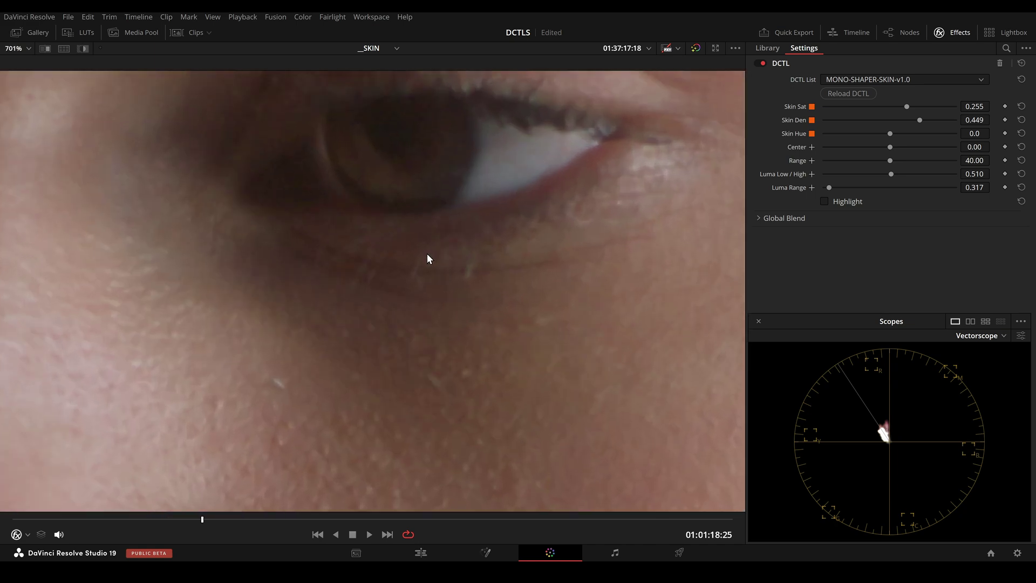
pyautogui.scroll(3, 428, 258)
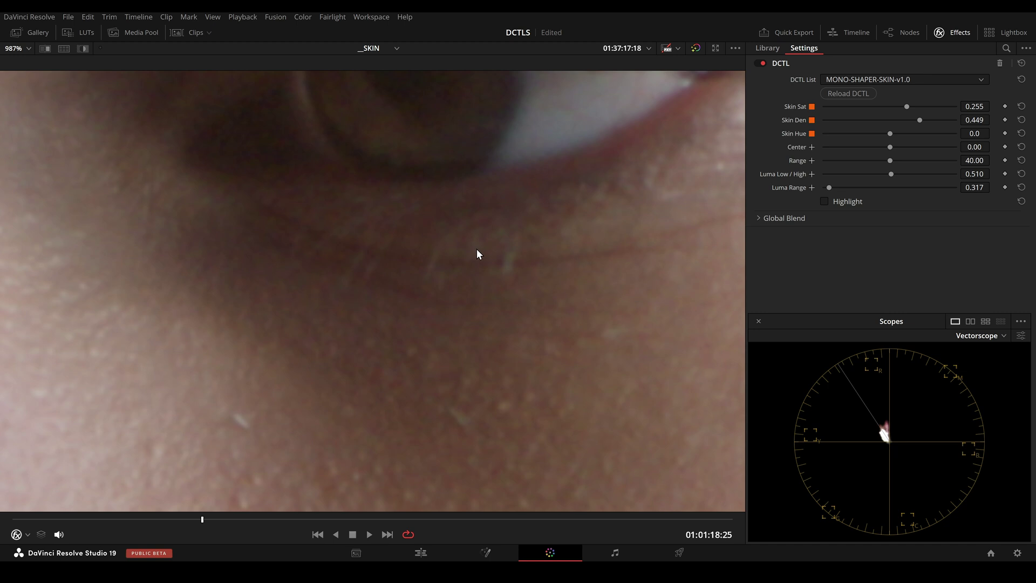
pyautogui.scroll(1, 477, 250)
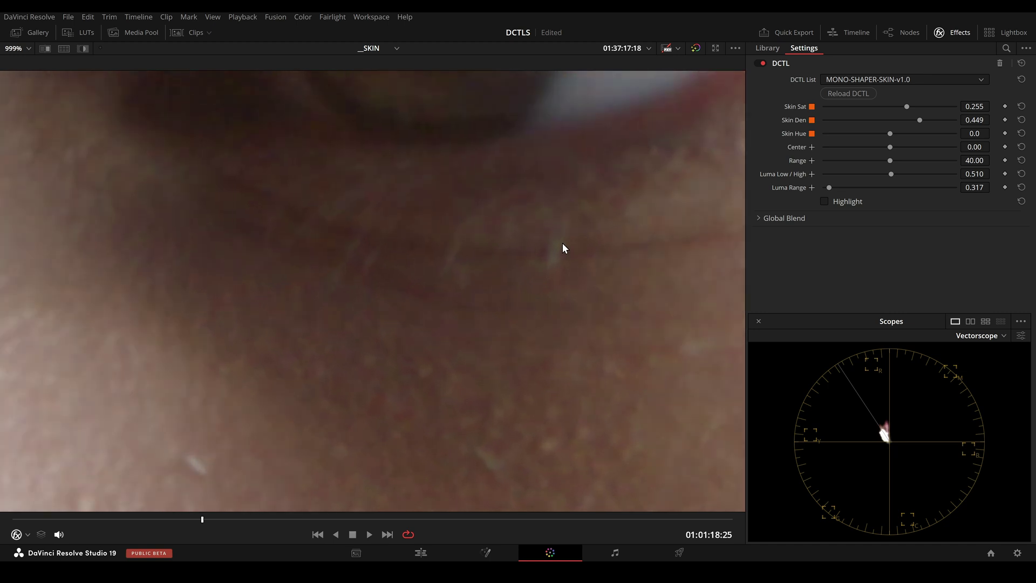
pyautogui.click(837, 201)
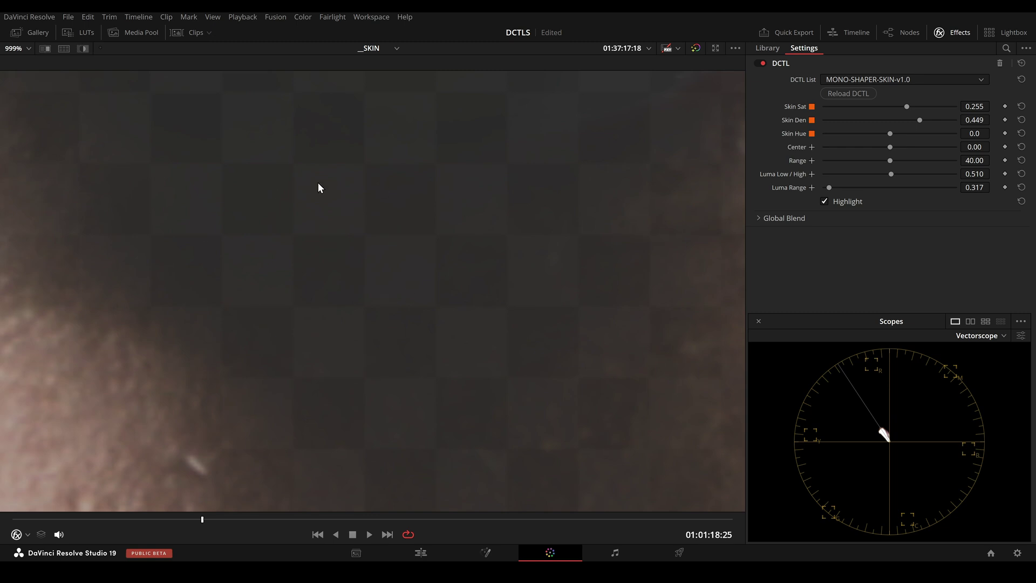
pyautogui.click(834, 202)
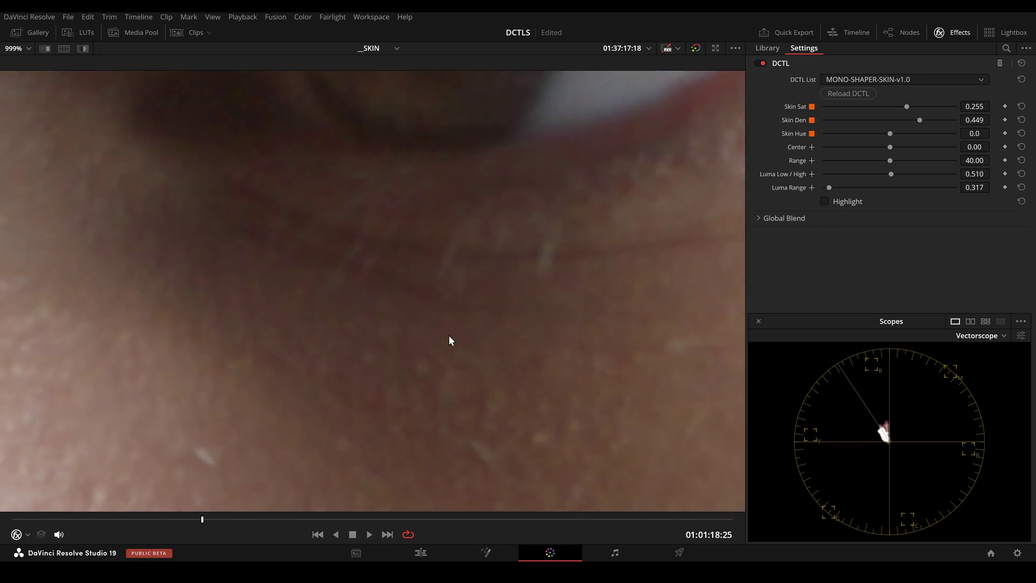
pyautogui.scroll(-3, 448, 334)
pyautogui.moveTo(604, 342); pyautogui.dragTo(541, 313)
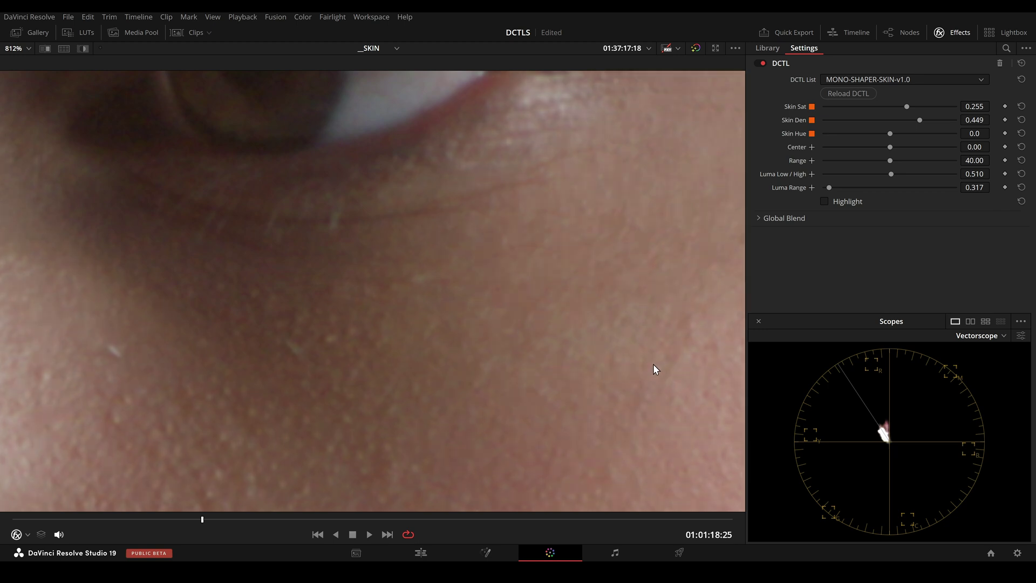
pyautogui.scroll(-8, 652, 364)
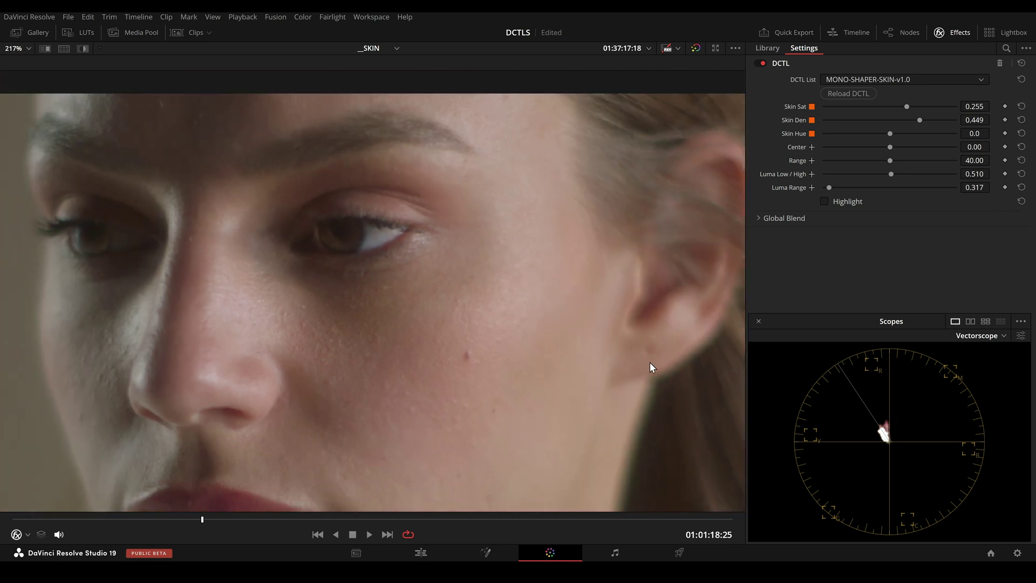
pyautogui.scroll(-2, 637, 372)
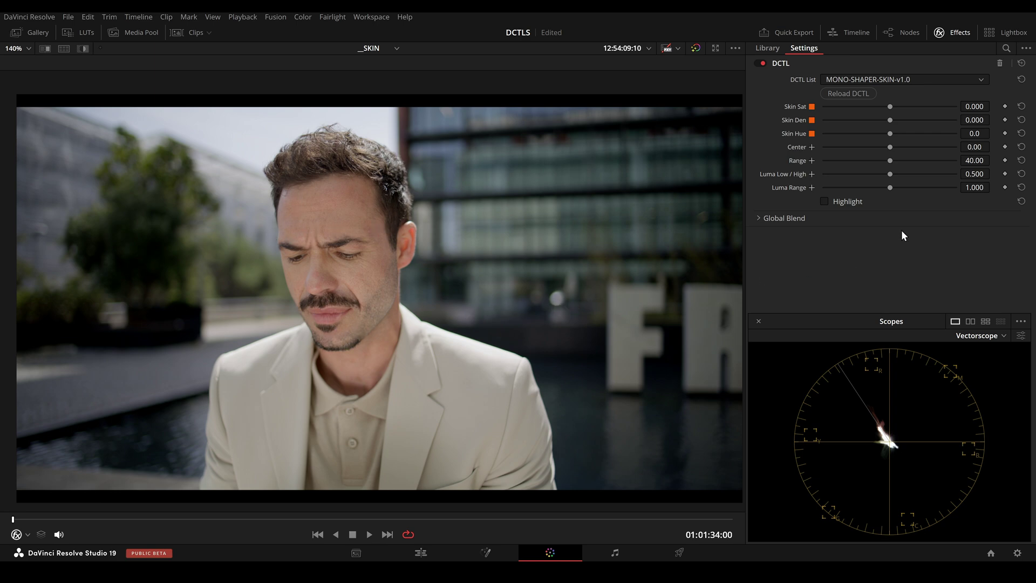
# - On the shot of the man in the beige jacket, check the skin with Highlight, then set Skin Den to 0.903 and Skin Sat to 0.368
pyautogui.click(824, 201)
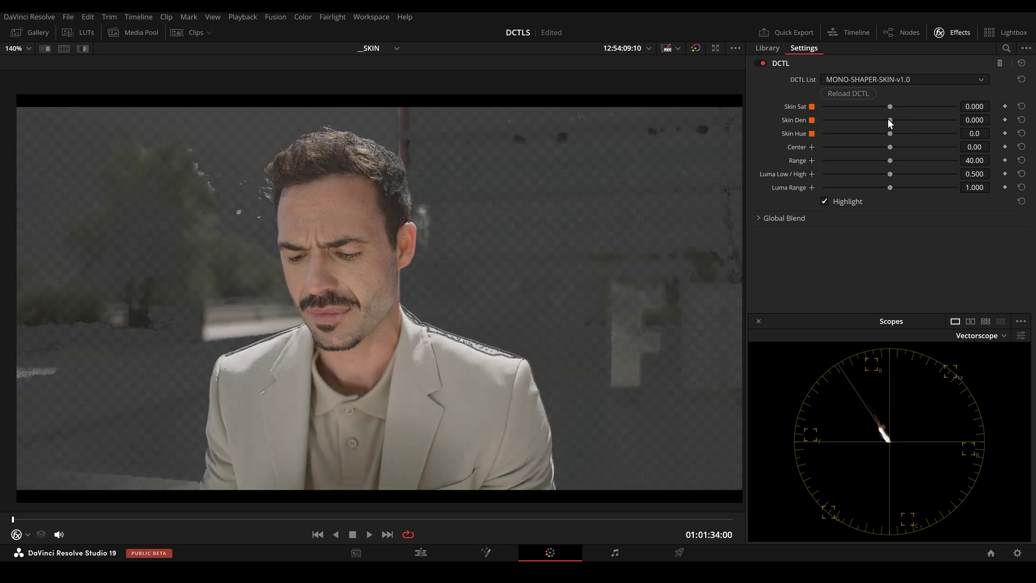
pyautogui.moveTo(889, 120); pyautogui.dragTo(945, 123)
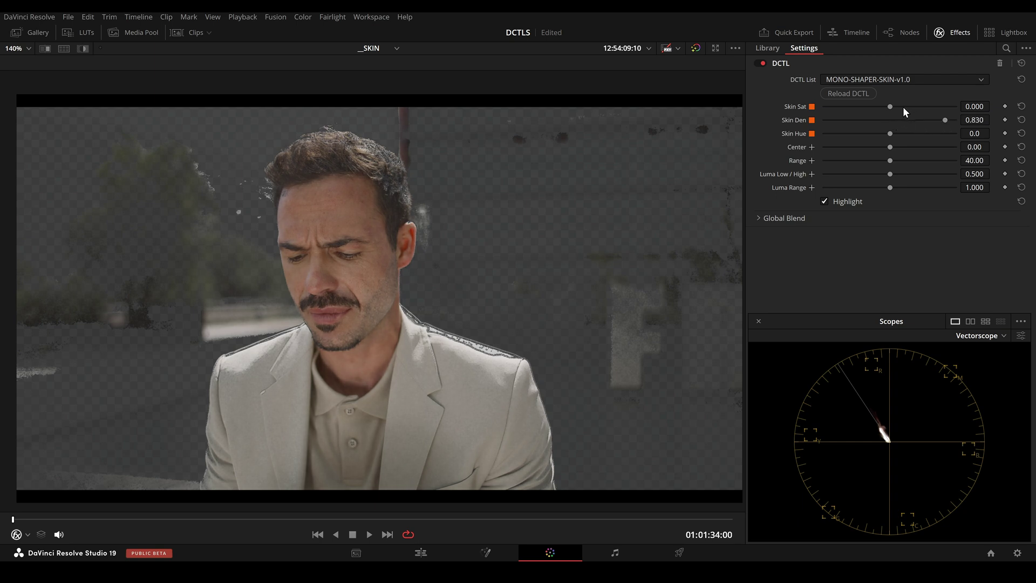
pyautogui.moveTo(889, 106); pyautogui.dragTo(920, 108)
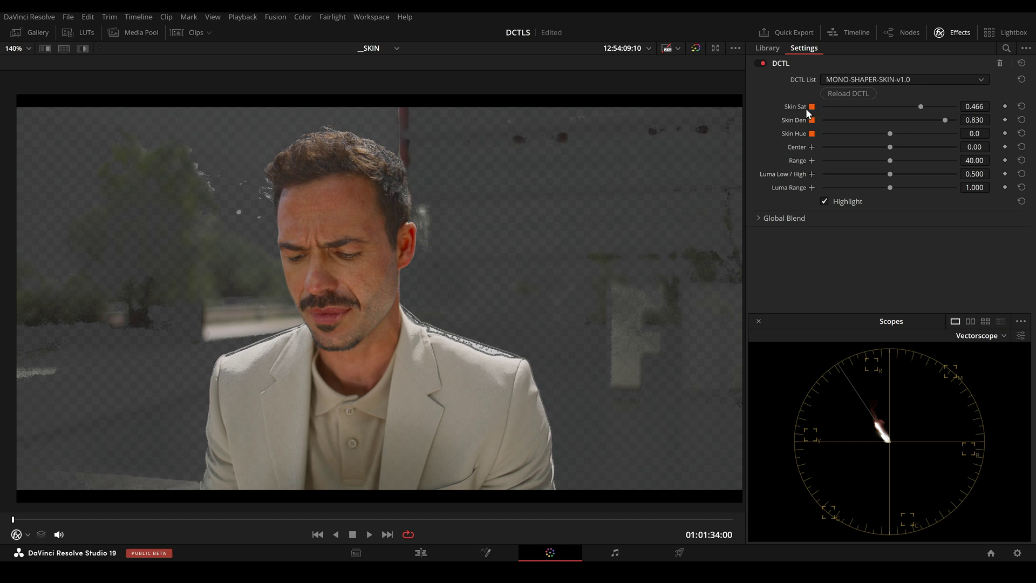
pyautogui.click(824, 201)
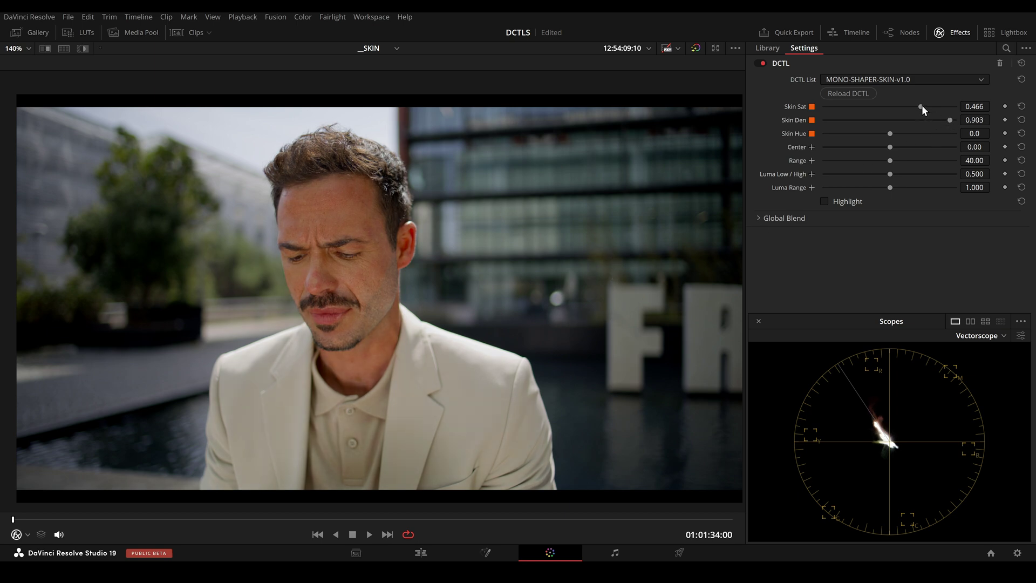
pyautogui.moveTo(921, 106); pyautogui.dragTo(914, 107)
# - Review the man's skin grade in playback and toggle the node's grade for comparison
pyautogui.press('space')
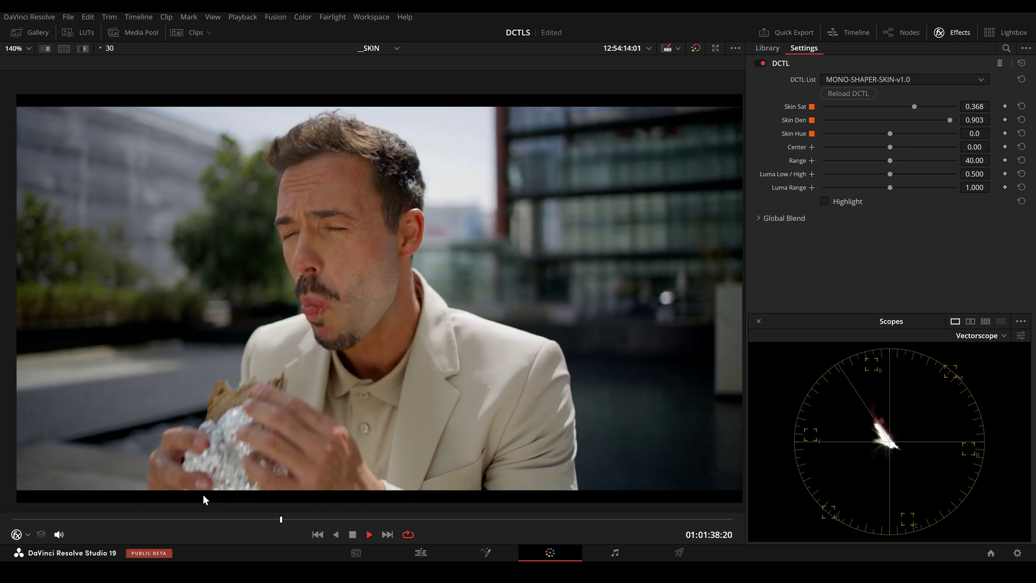
pyautogui.press('space')
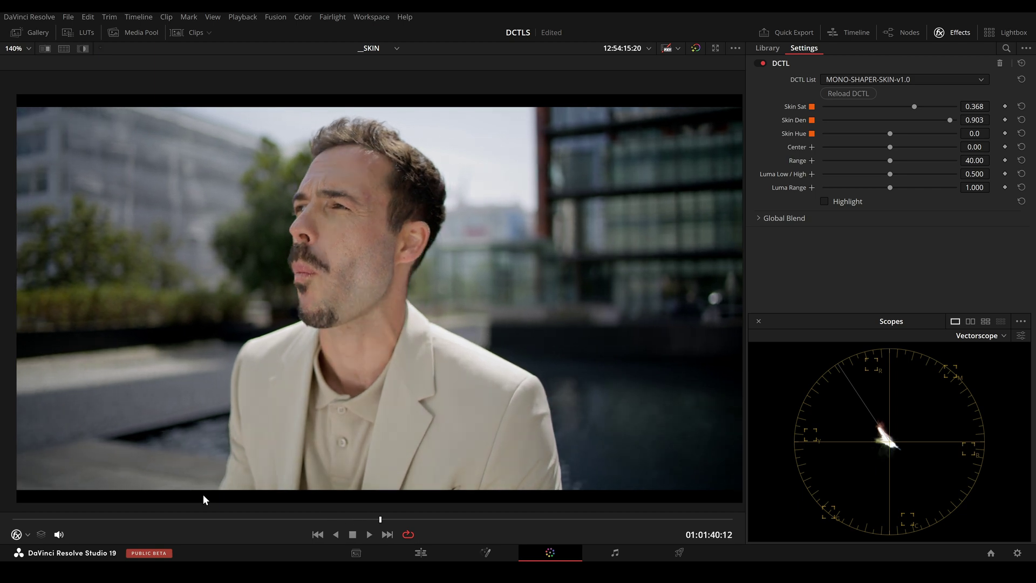
pyautogui.hotkey('ctrl', 'd')
pyautogui.press('space')
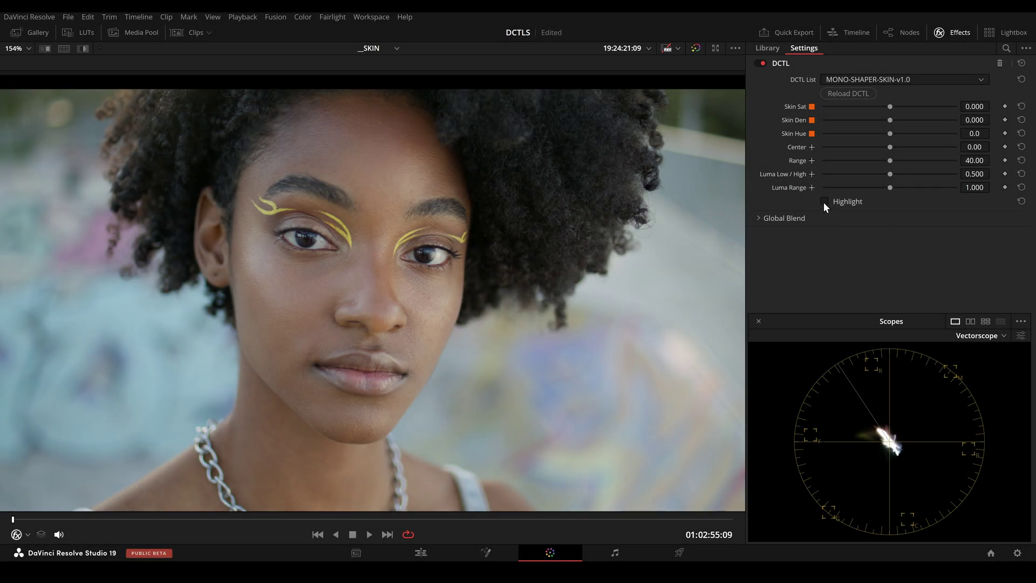
# - On the portrait with yellow eye makeup, isolate the darkest skin using Highlight, Luma Range 0.250 and Luma Low / High 0.219
pyautogui.click(824, 202)
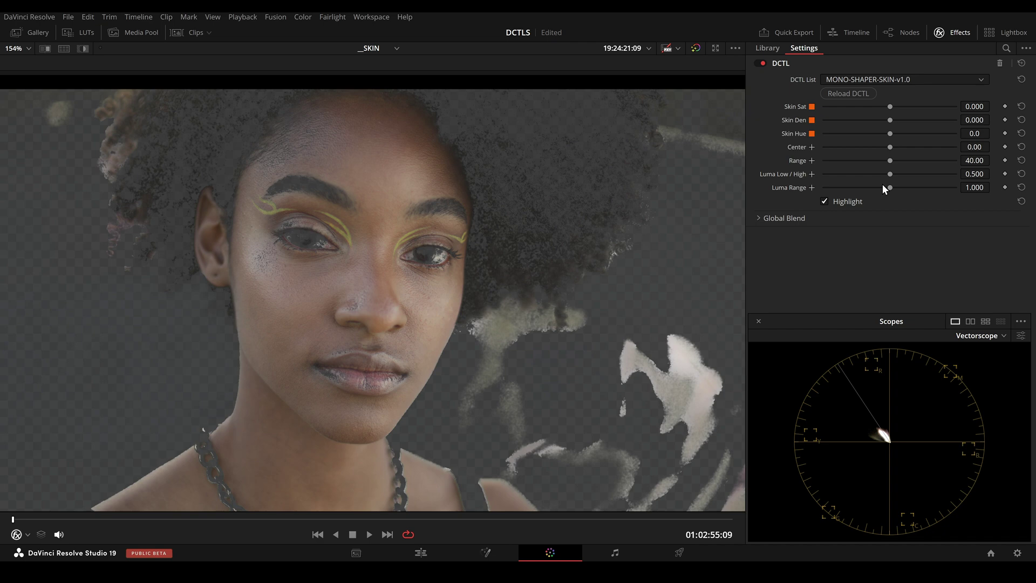
pyautogui.moveTo(885, 187); pyautogui.dragTo(826, 190)
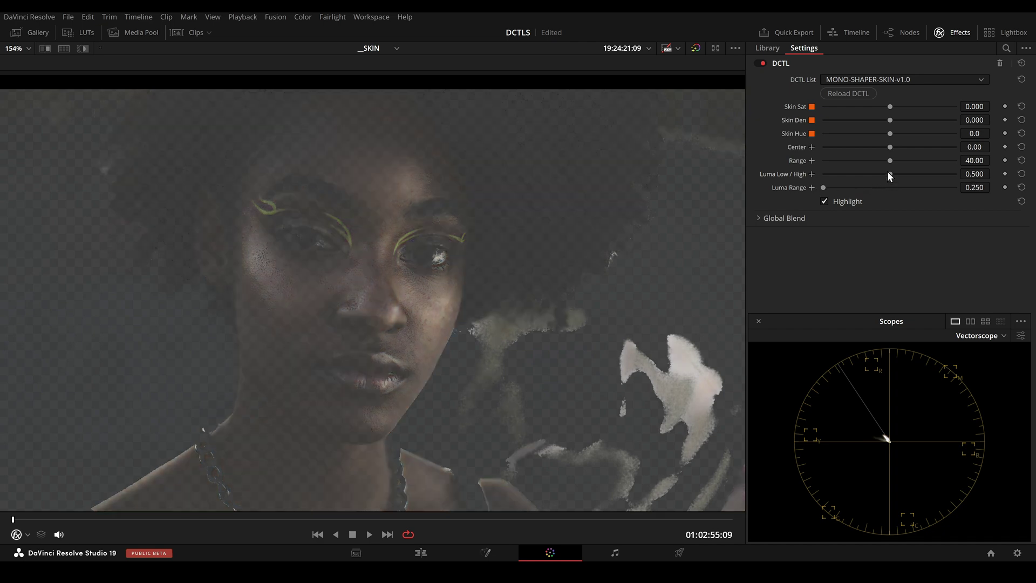
pyautogui.moveTo(889, 173); pyautogui.dragTo(794, 174)
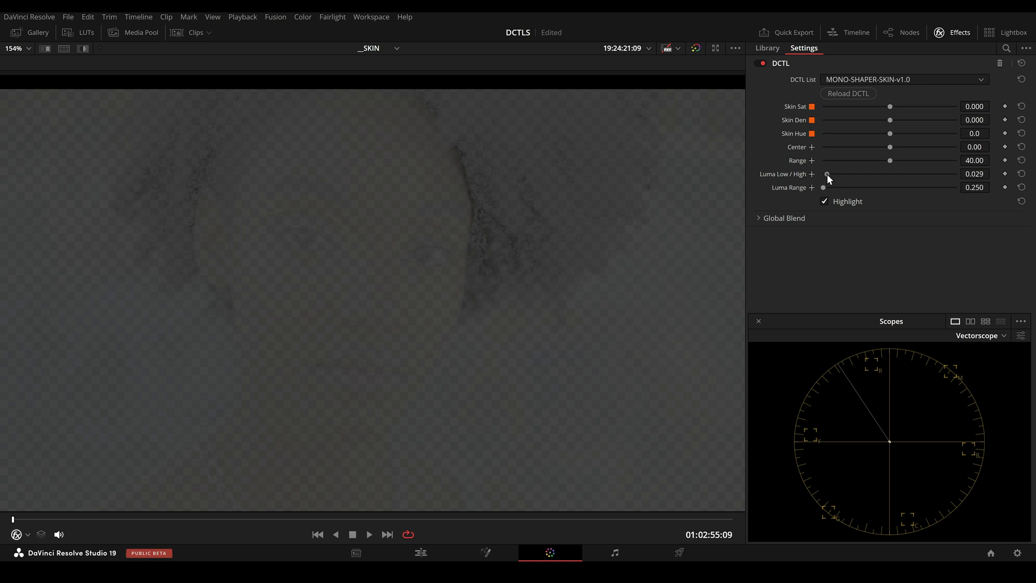
pyautogui.moveTo(826, 174); pyautogui.dragTo(852, 177)
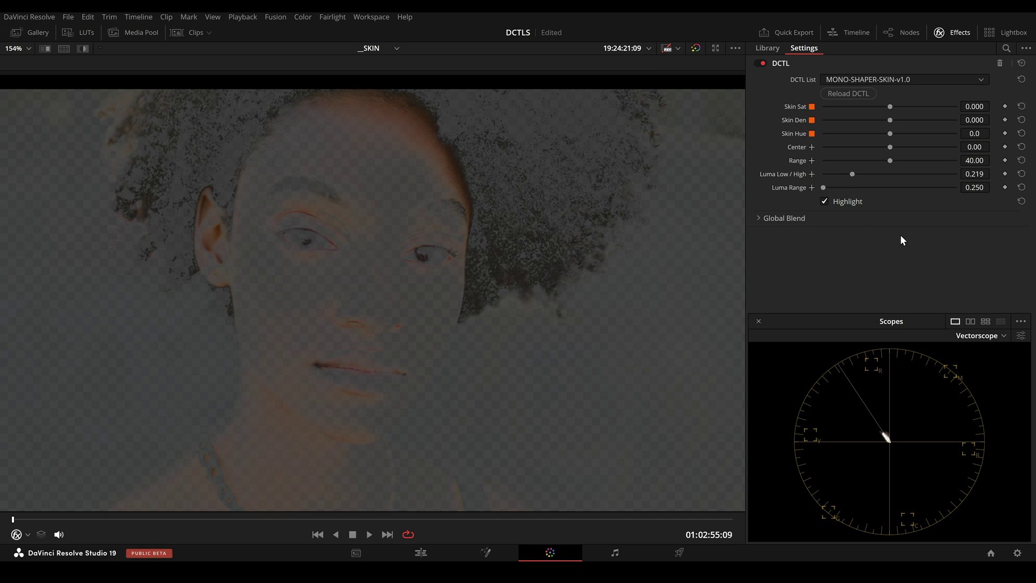
# - Turn Highlight off and set Skin Den to 0.474 for the portrait's darker skin, checking the forehead up close
pyautogui.click(844, 202)
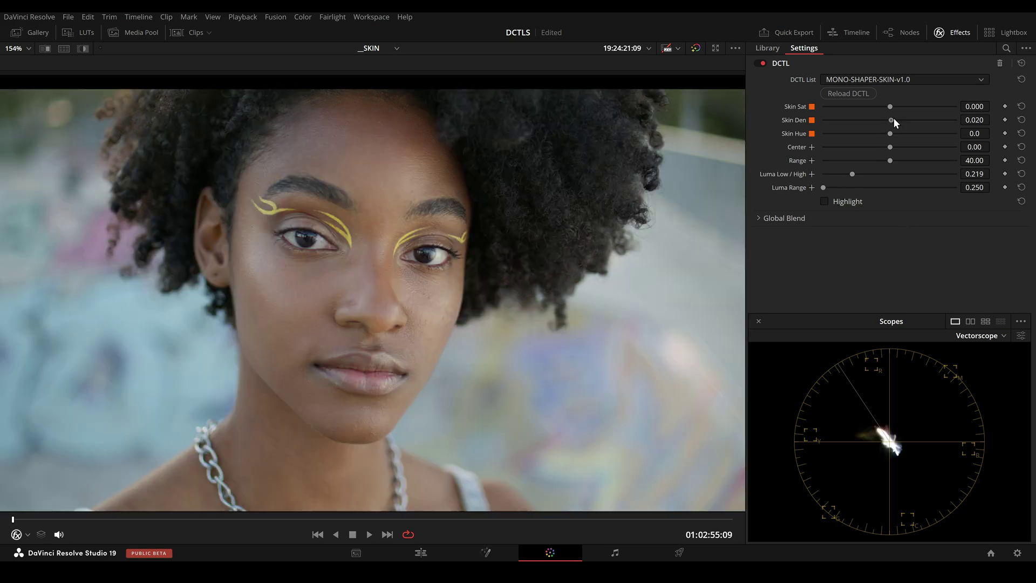
pyautogui.moveTo(893, 118); pyautogui.dragTo(928, 134)
pyautogui.scroll(5, 442, 218)
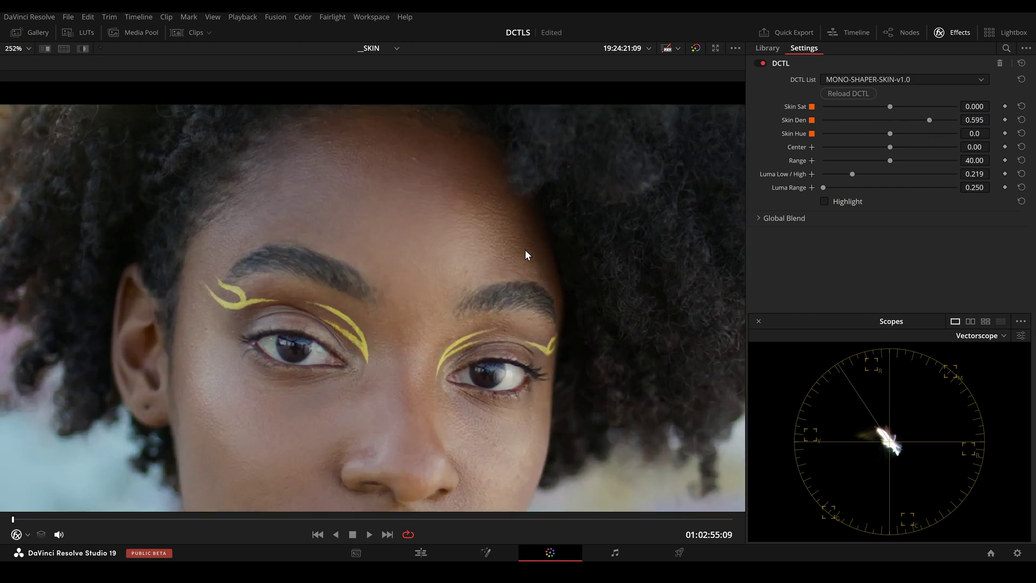
pyautogui.moveTo(929, 120)
pyautogui.mouseDown()
pyautogui.moveTo(873, 124)
pyautogui.moveTo(920, 124)
pyautogui.moveTo(874, 129)
pyautogui.moveTo(923, 135)
pyautogui.mouseUp()
pyautogui.scroll(-4, 502, 244)
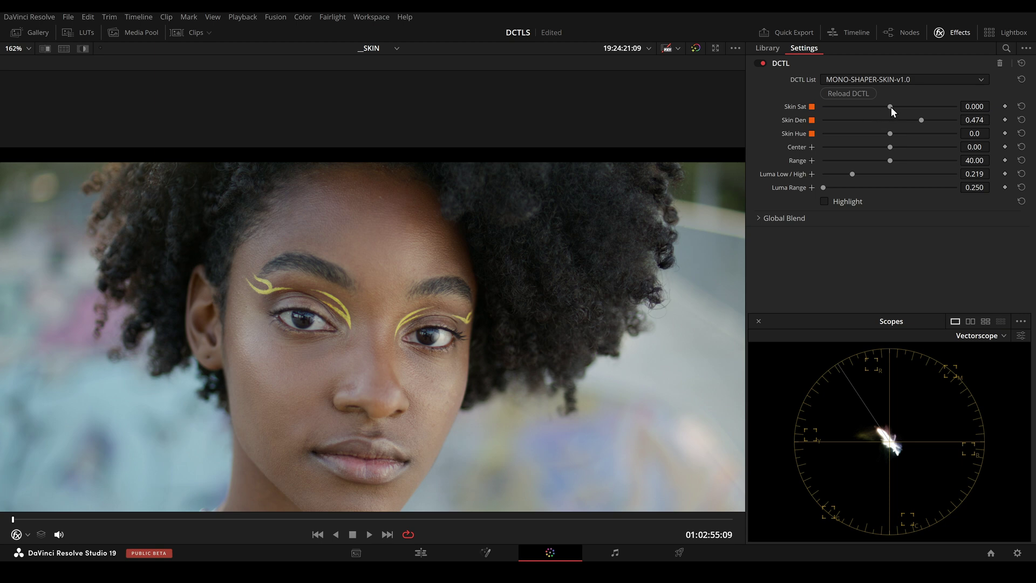
# - Set Skin Sat to 0.198 and refine the tonal selection with Luma Low / High 0.296 and Luma Range 0.354
pyautogui.moveTo(891, 107); pyautogui.dragTo(904, 111)
pyautogui.scroll(-1, 612, 251)
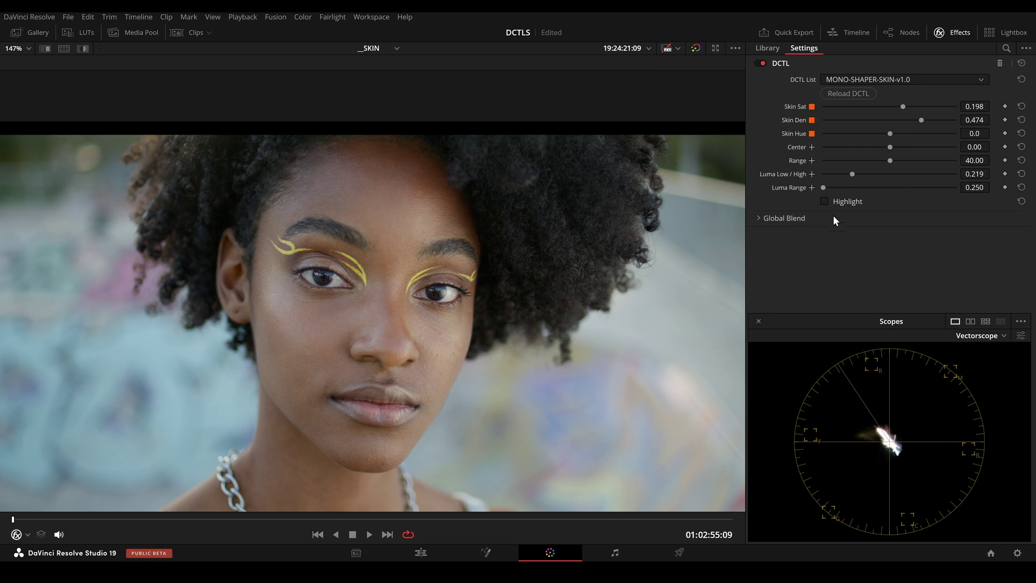
pyautogui.moveTo(853, 174); pyautogui.dragTo(832, 186)
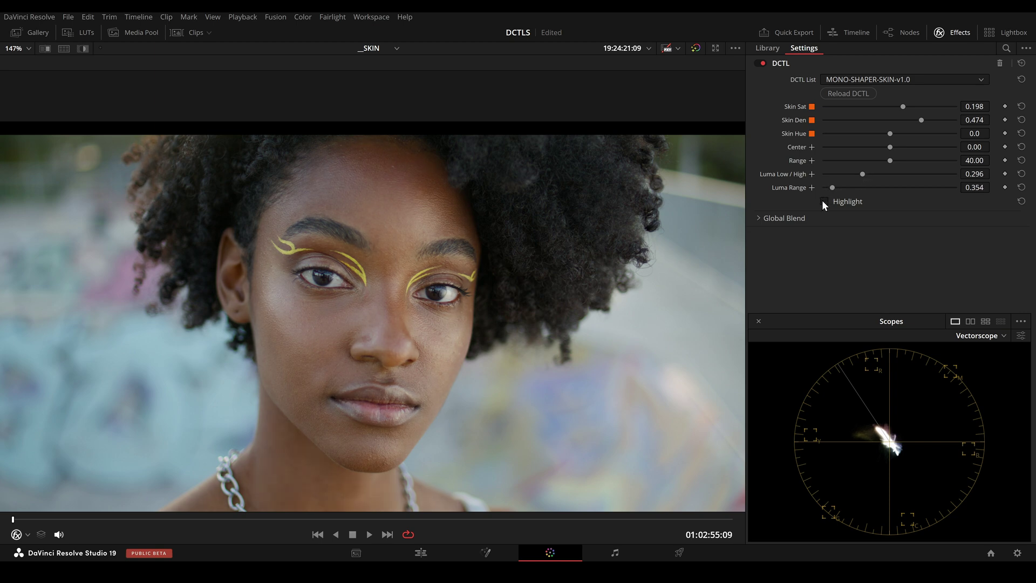
pyautogui.scroll(-2, 600, 249)
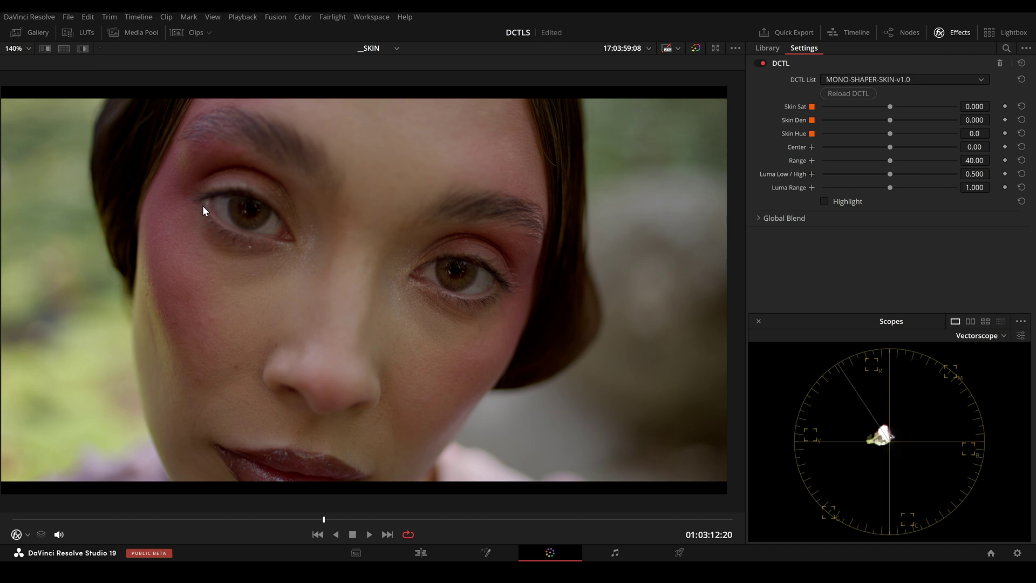
# - On the close-up with pink makeup, isolate the makeup using Highlight, Range 15.00 and Center 14.94, then turn Highlight off
pyautogui.click(825, 201)
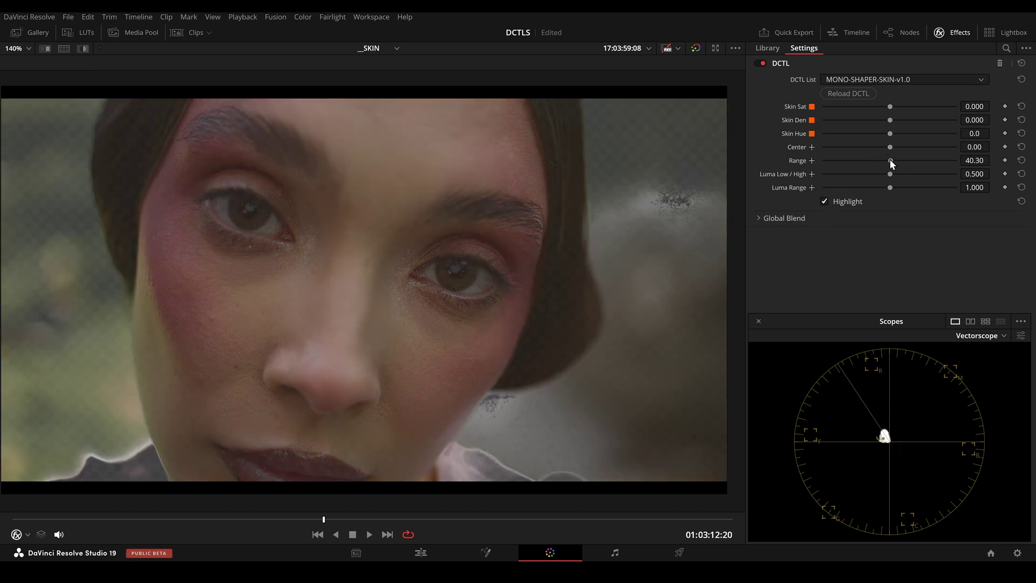
pyautogui.moveTo(889, 160); pyautogui.dragTo(799, 164)
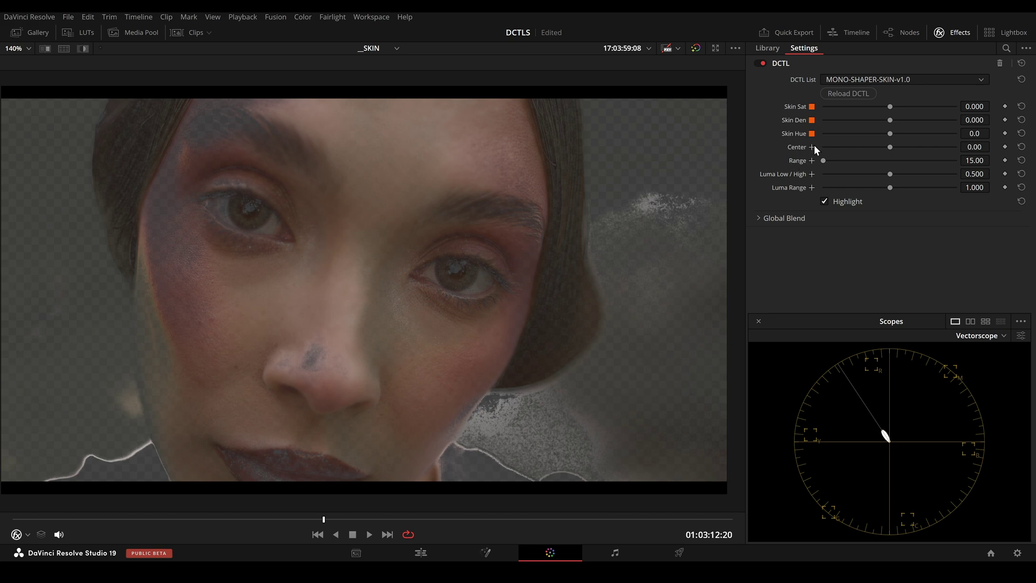
pyautogui.moveTo(889, 146)
pyautogui.mouseDown()
pyautogui.moveTo(941, 146)
pyautogui.moveTo(828, 150)
pyautogui.moveTo(937, 151)
pyautogui.moveTo(922, 151)
pyautogui.mouseUp()
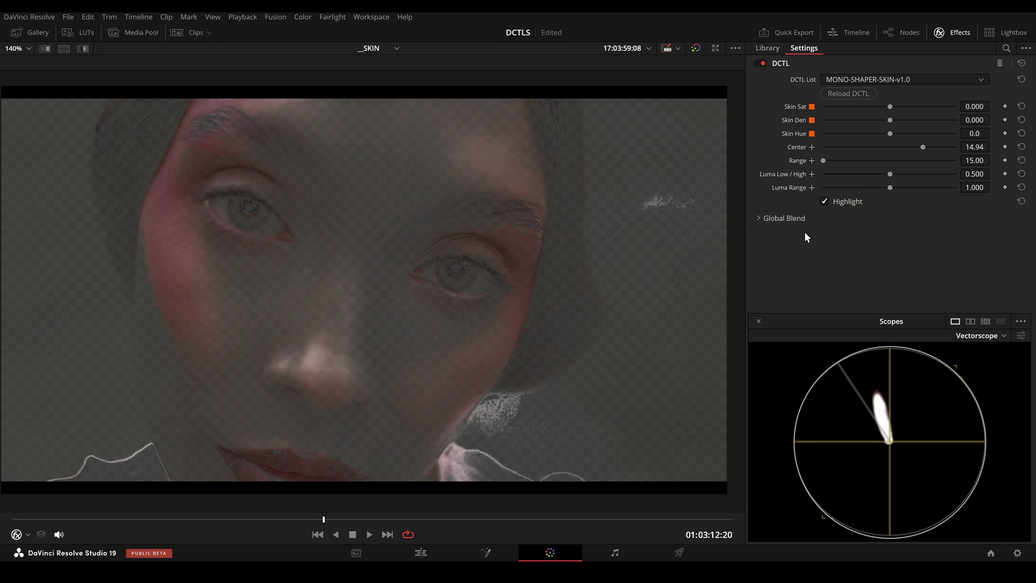
pyautogui.click(846, 202)
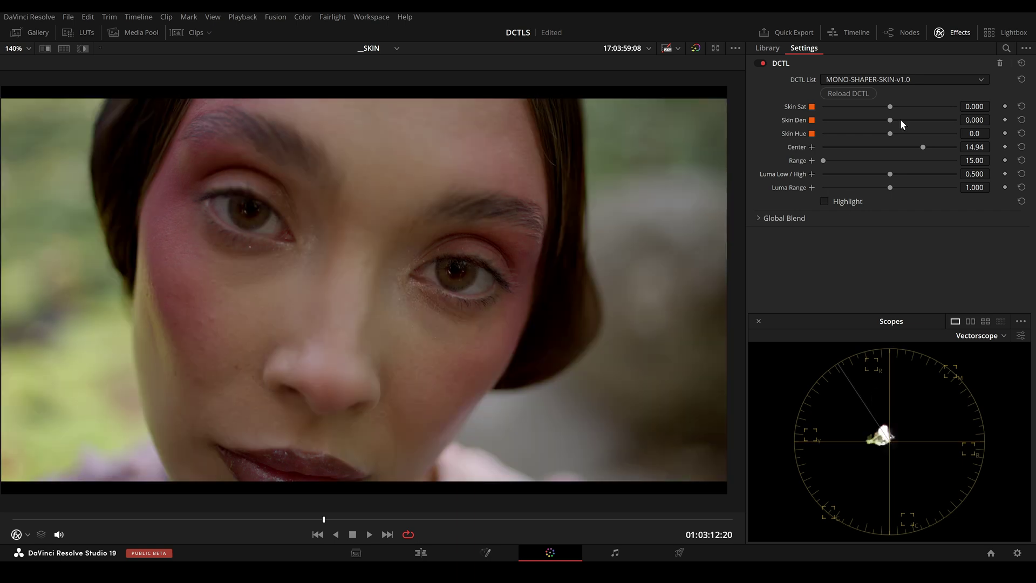
# - Set Skin Den to 1.000, Skin Sat to 0.368 and Skin Hue to 34.3 for the pink makeup, and review it in playback
pyautogui.moveTo(891, 119); pyautogui.dragTo(950, 122)
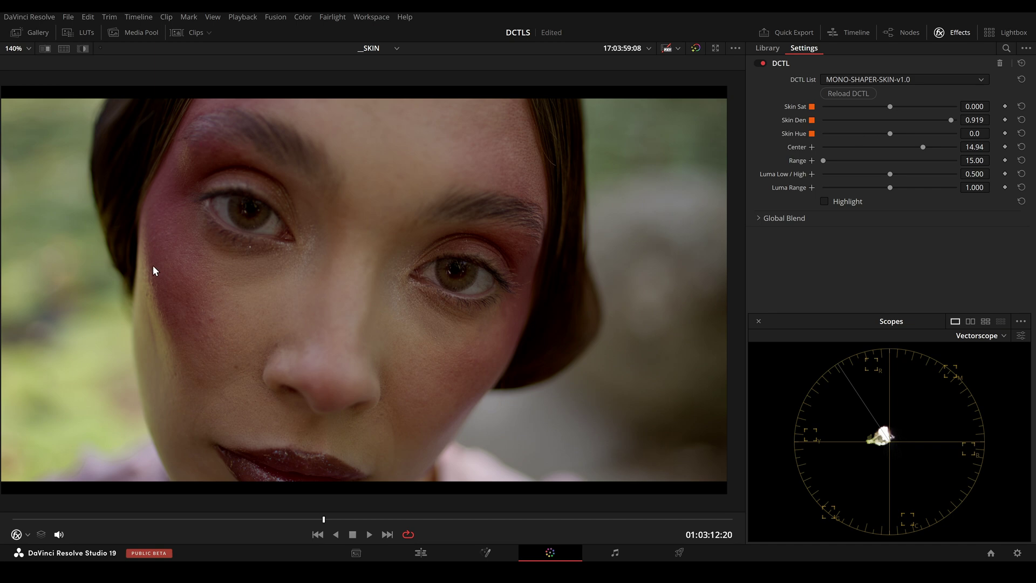
pyautogui.moveTo(951, 120)
pyautogui.mouseDown()
pyautogui.moveTo(859, 130)
pyautogui.moveTo(950, 133)
pyautogui.moveTo(874, 138)
pyautogui.moveTo(937, 132)
pyautogui.moveTo(902, 106)
pyautogui.moveTo(937, 134)
pyautogui.moveTo(890, 134)
pyautogui.moveTo(930, 139)
pyautogui.mouseUp()
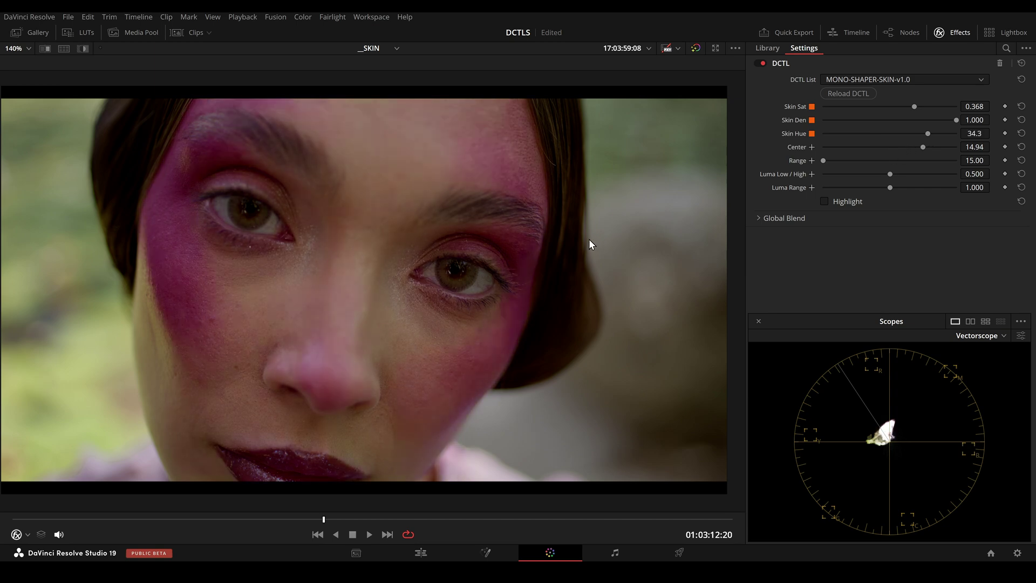
pyautogui.scroll(-2, 588, 238)
pyautogui.press('space')
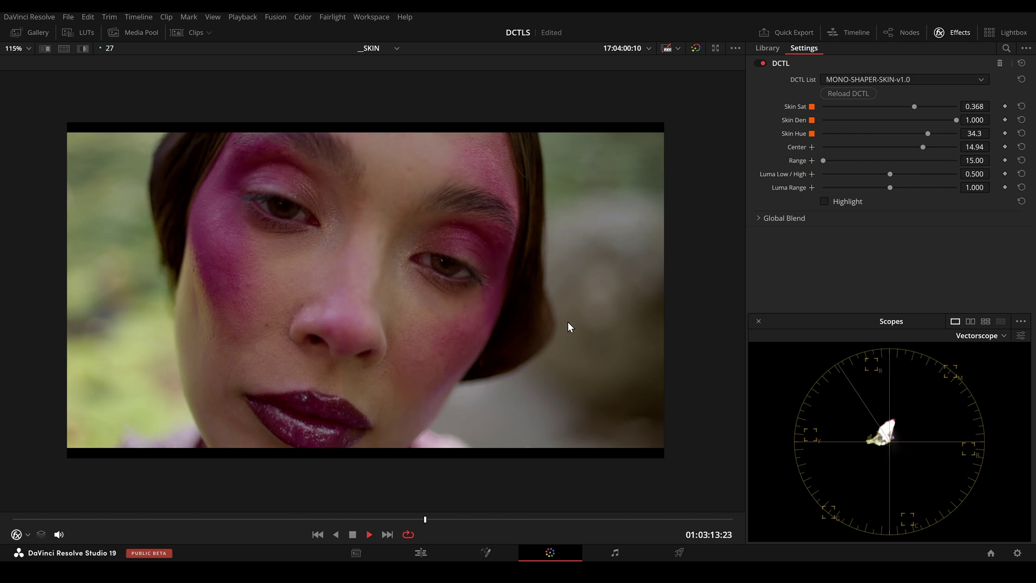
pyautogui.press('space')
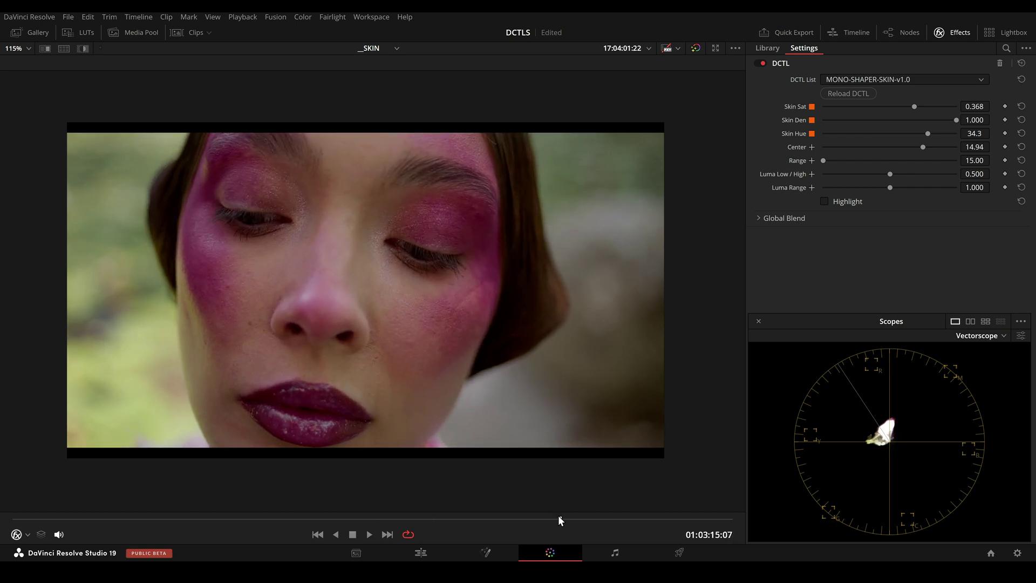
# - Move to an earlier frame of the pink-makeup close-up, set Range to 23.70 and shift Center to 27.09
pyautogui.moveTo(432, 524); pyautogui.dragTo(285, 541)
pyautogui.scroll(2, 250, 339)
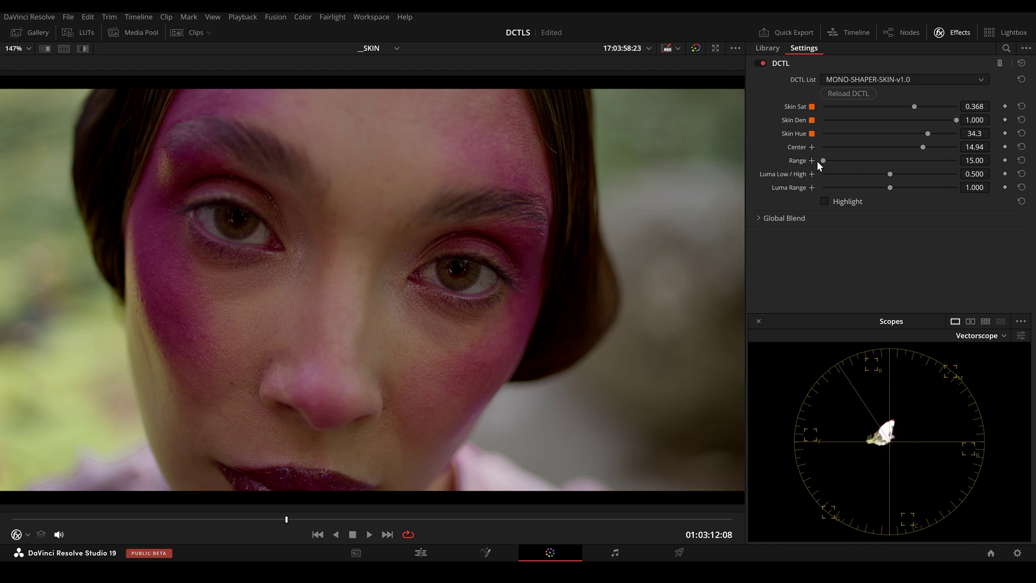
pyautogui.moveTo(823, 161); pyautogui.dragTo(846, 161)
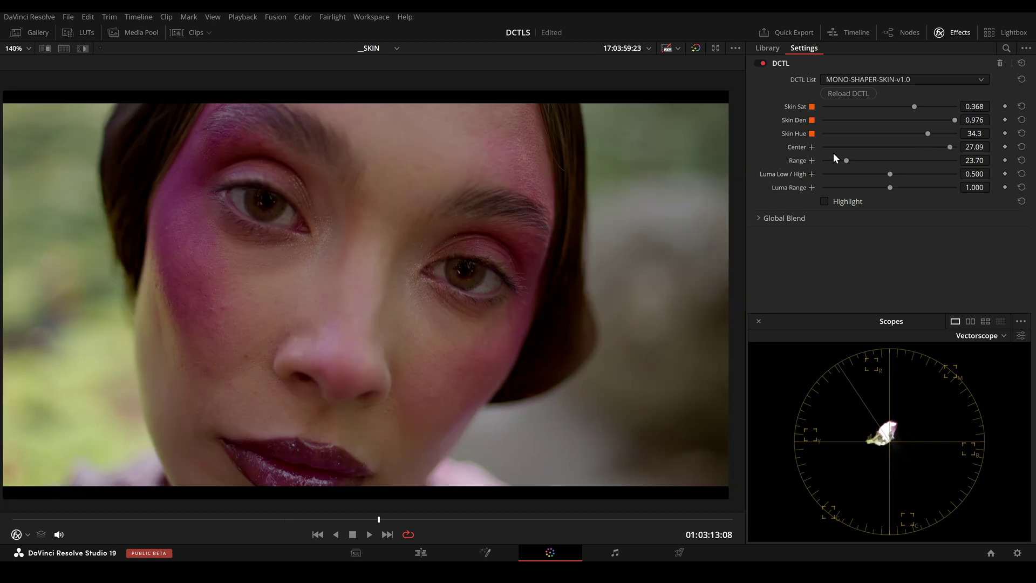
# - Set Skin Sat to 0.320, Skin Den to -0.377, Skin Hue to -4.1 and Center to 15.18 for the makeup, reviewing it in playback
pyautogui.moveTo(953, 119); pyautogui.dragTo(868, 121)
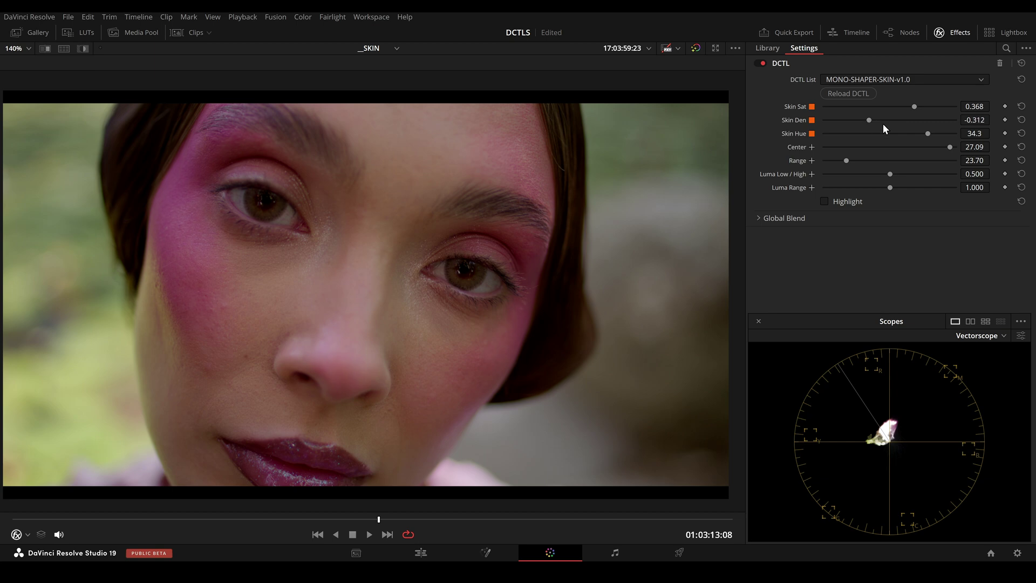
pyautogui.moveTo(930, 133); pyautogui.dragTo(891, 135)
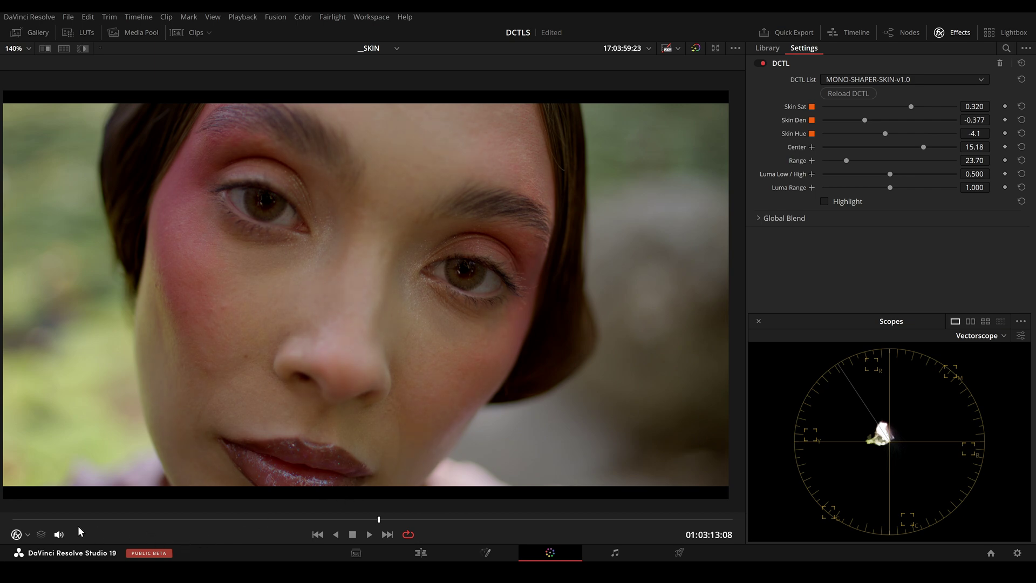
pyautogui.moveTo(57, 521); pyautogui.dragTo(38, 521)
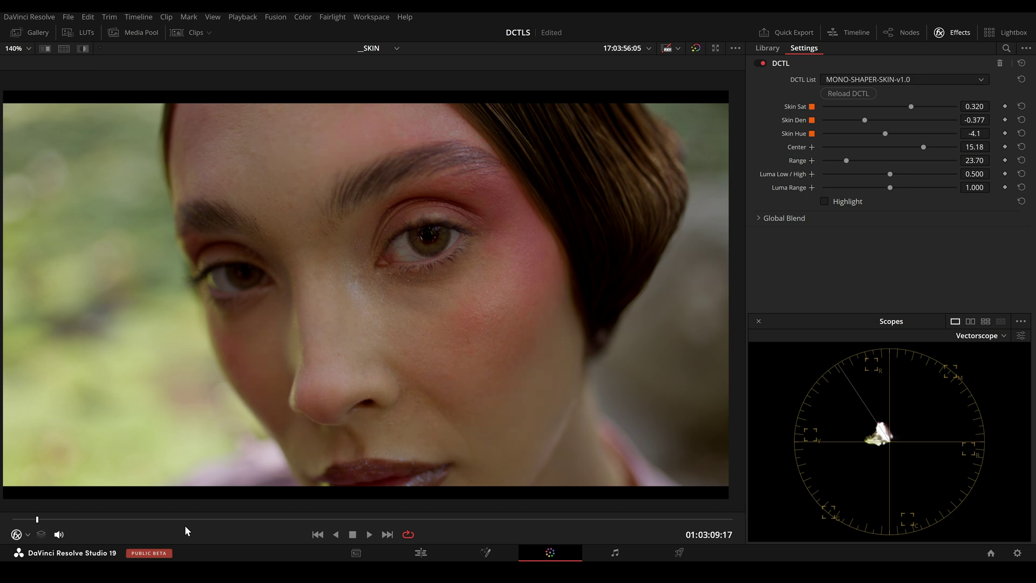
pyautogui.press('space')
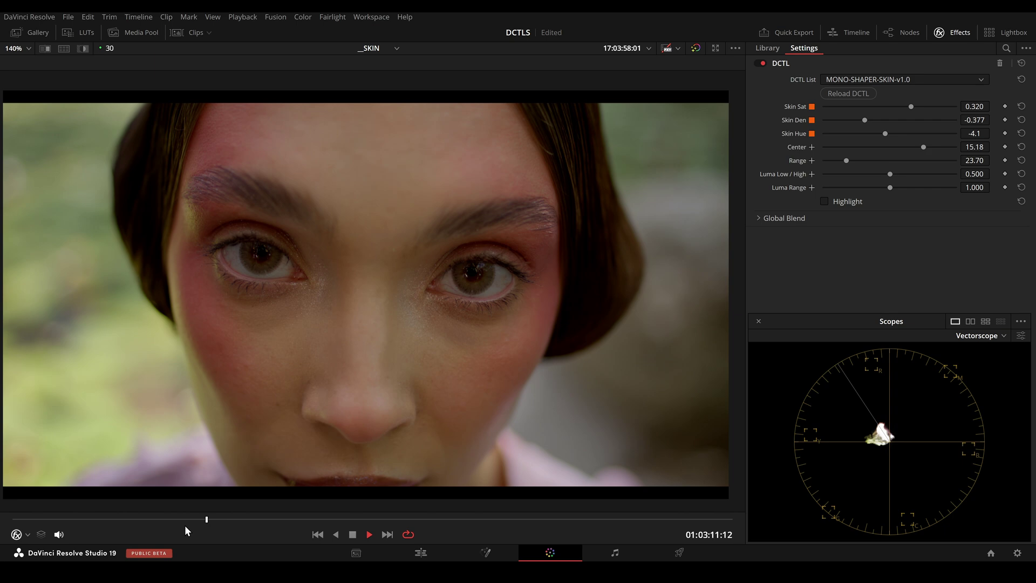
pyautogui.press('space')
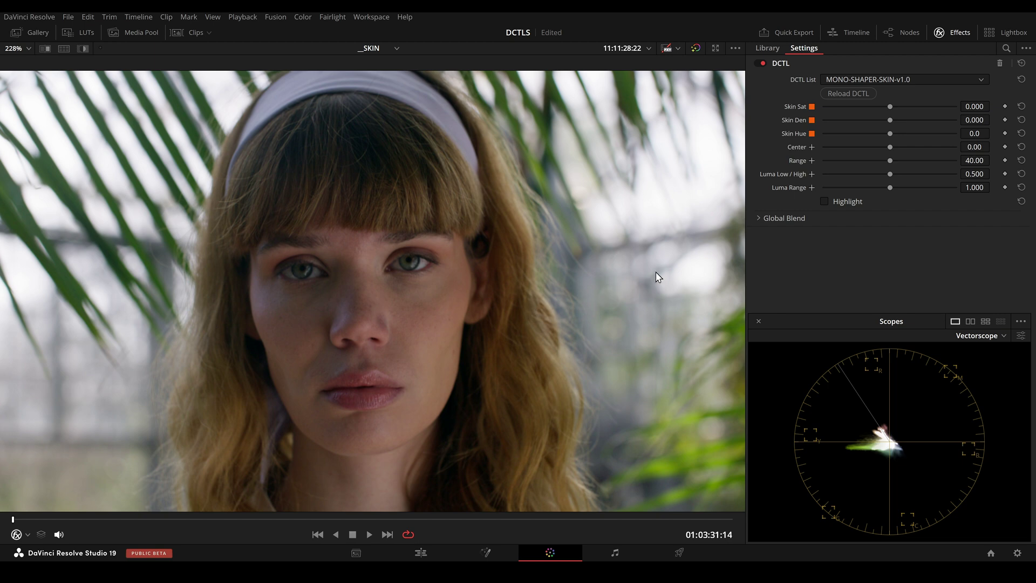
# - On the headband portrait, turn on Highlight and isolate the darker skin with Luma Low / High 0.239 and Luma Range 0.293
pyautogui.click(845, 201)
pyautogui.moveTo(890, 174)
pyautogui.mouseDown()
pyautogui.moveTo(821, 190)
pyautogui.moveTo(856, 177)
pyautogui.mouseUp()
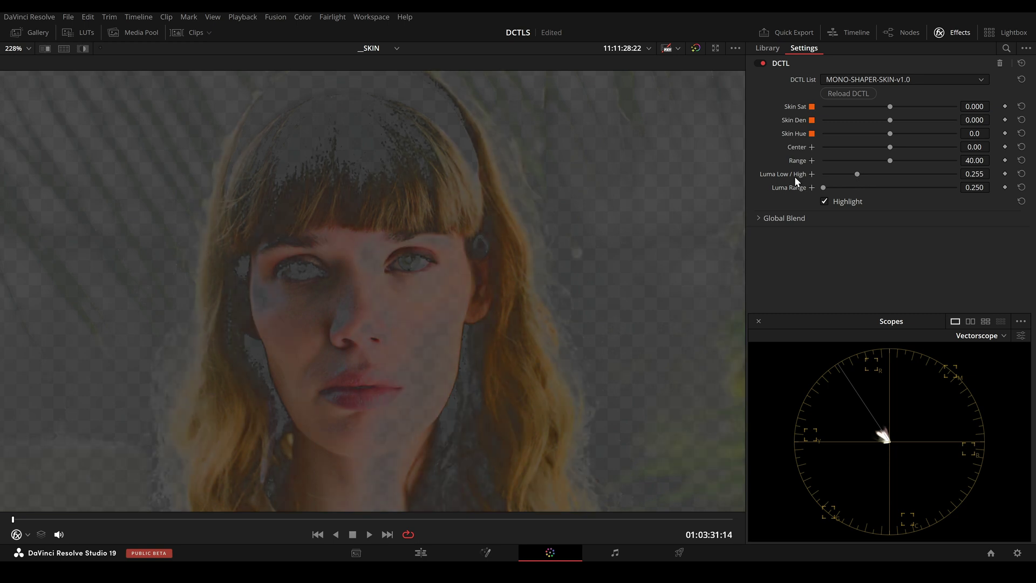
pyautogui.moveTo(853, 178); pyautogui.dragTo(827, 188)
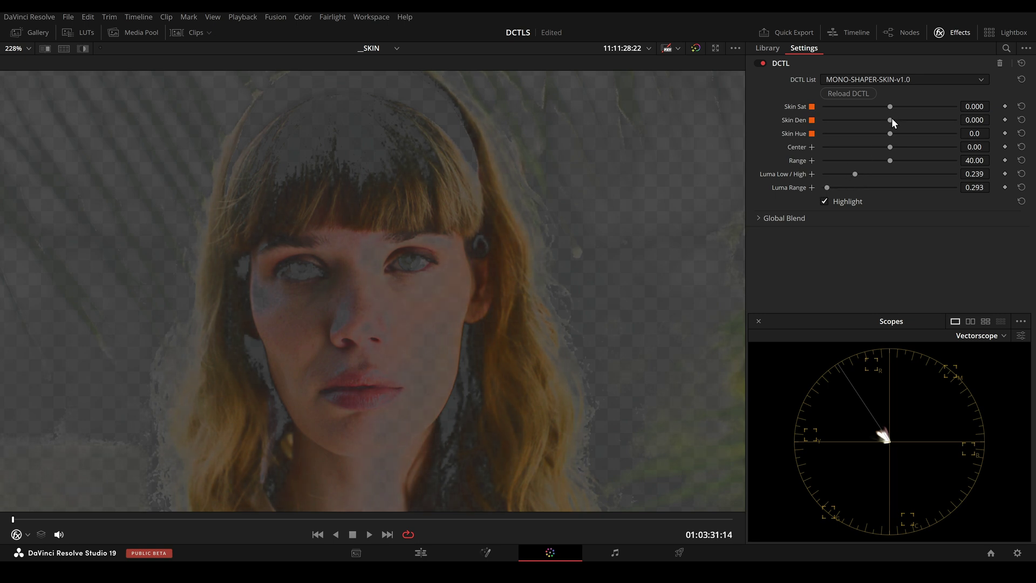
# - Turn Highlight off, set Skin Den to 0.215 and Skin Sat to 0.417 for the headband portrait, and review it in playback
pyautogui.moveTo(890, 120); pyautogui.dragTo(915, 120)
pyautogui.click(824, 201)
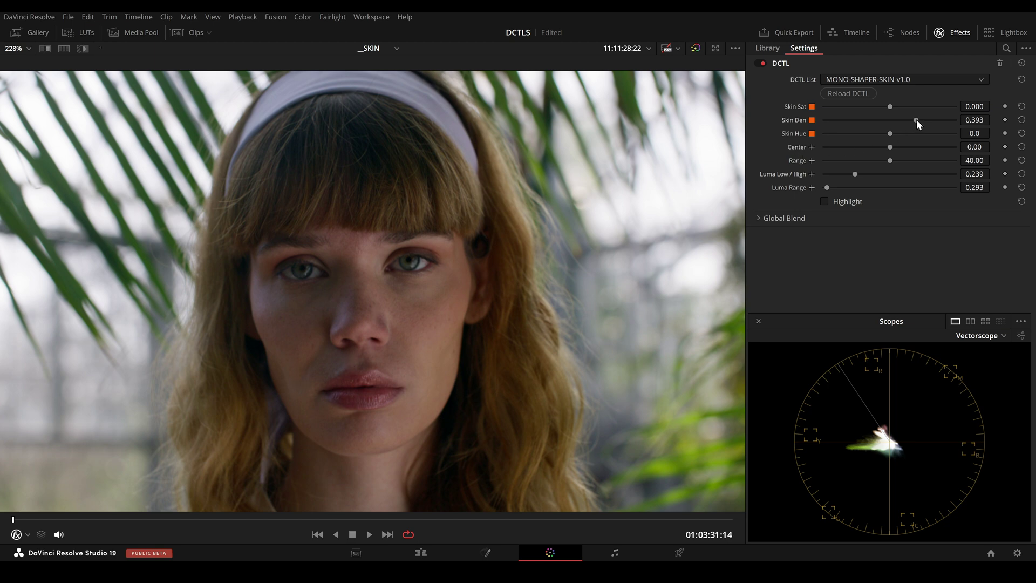
pyautogui.moveTo(916, 119)
pyautogui.mouseDown()
pyautogui.moveTo(949, 118)
pyautogui.moveTo(850, 128)
pyautogui.moveTo(960, 128)
pyautogui.moveTo(844, 134)
pyautogui.moveTo(925, 134)
pyautogui.moveTo(905, 133)
pyautogui.moveTo(917, 107)
pyautogui.moveTo(904, 120)
pyautogui.mouseUp()
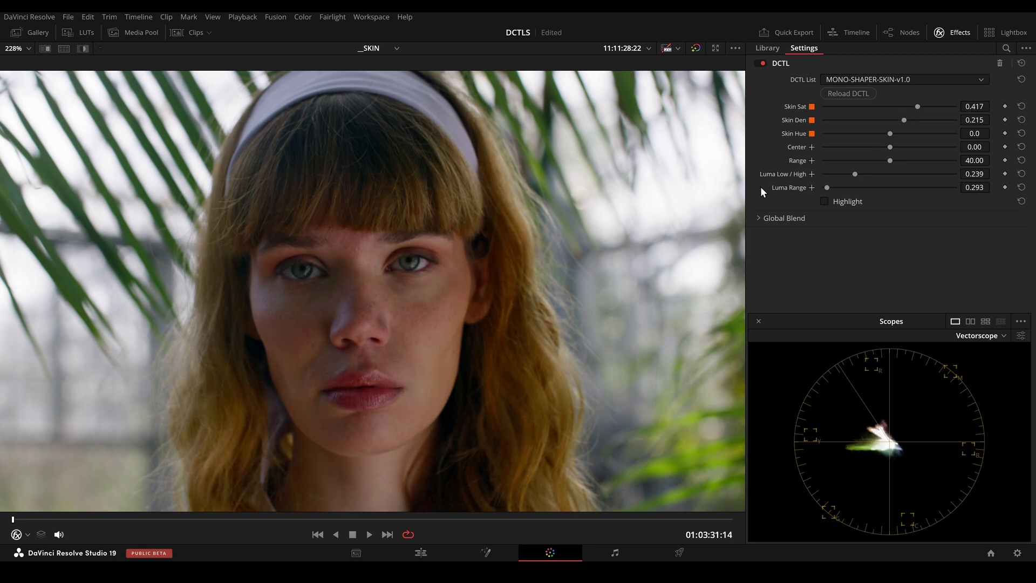
pyautogui.scroll(-1, 611, 251)
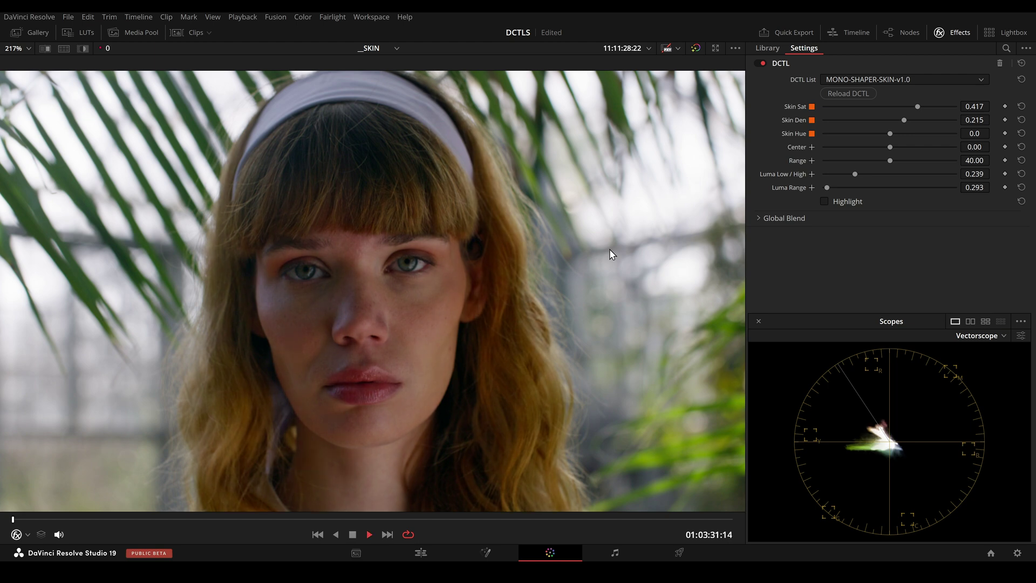
pyautogui.press('space')
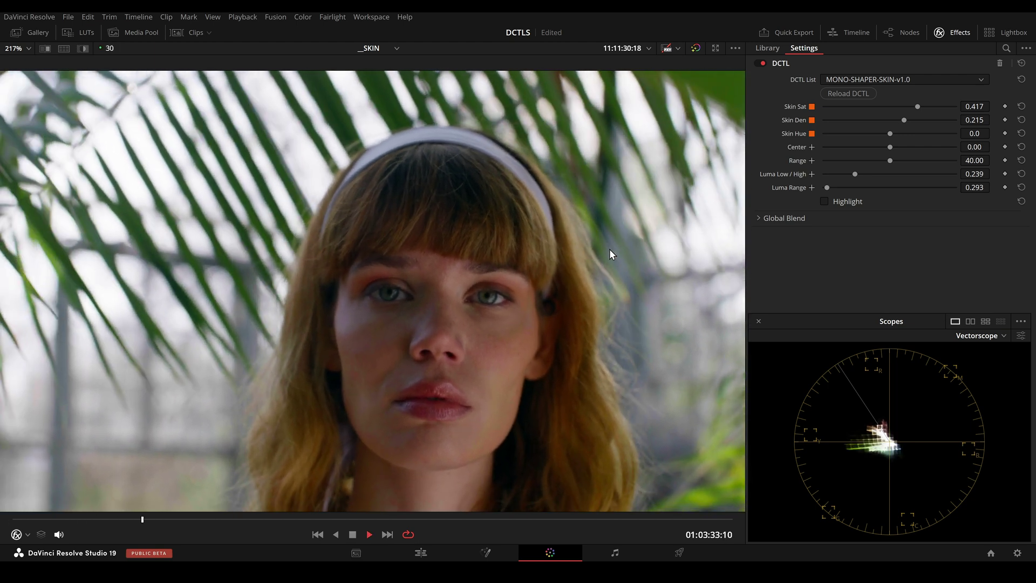
pyautogui.press('space')
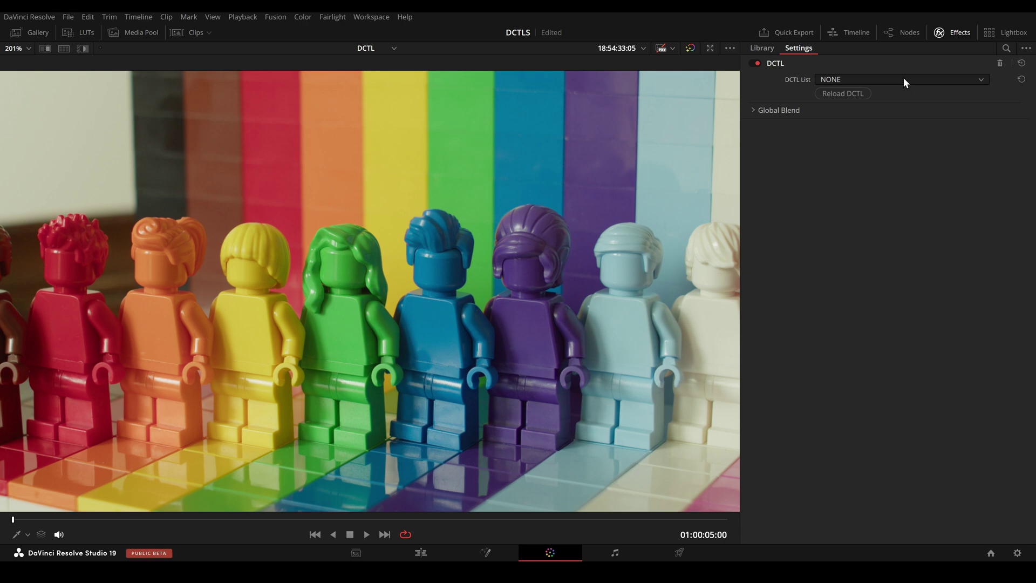
# - Load MONO-SHAPER-GREEN-v1.0 on the toy figures shot and isolate the green using Highlight, Center 9.45 and Range 25.30, then turn Highlight off
pyautogui.click(904, 79)
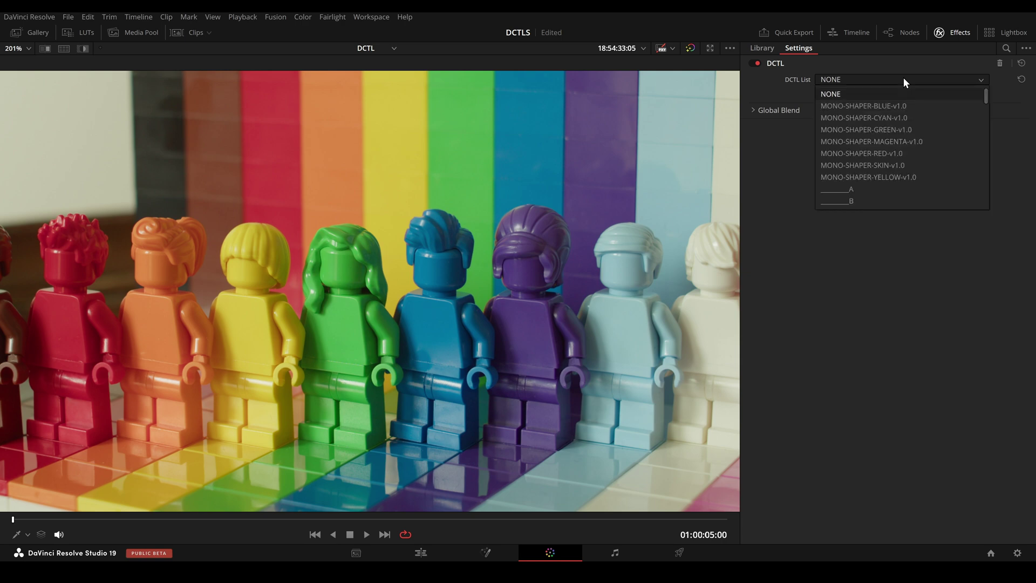
pyautogui.click(911, 130)
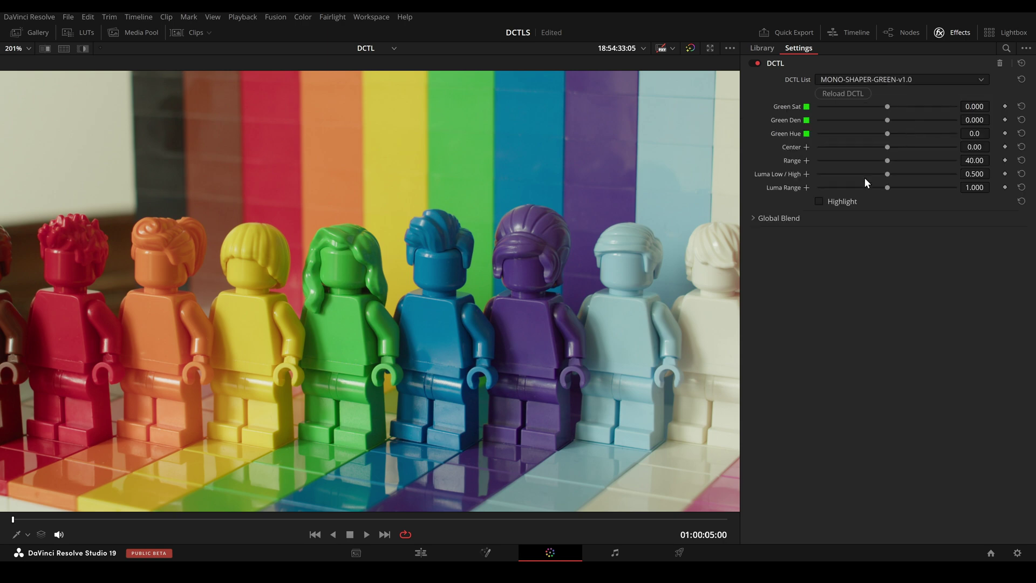
pyautogui.click(837, 201)
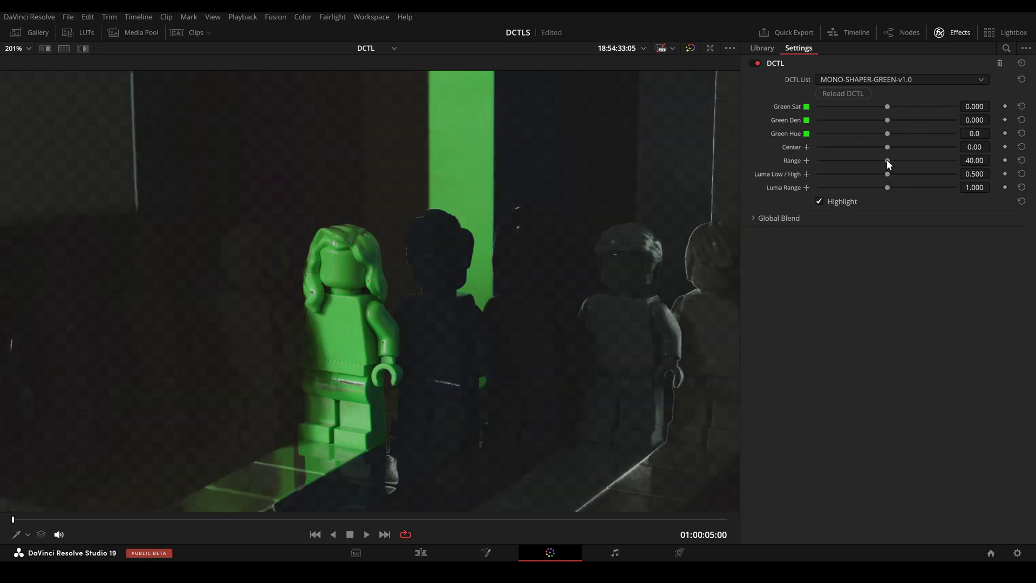
pyautogui.moveTo(888, 161); pyautogui.dragTo(835, 165)
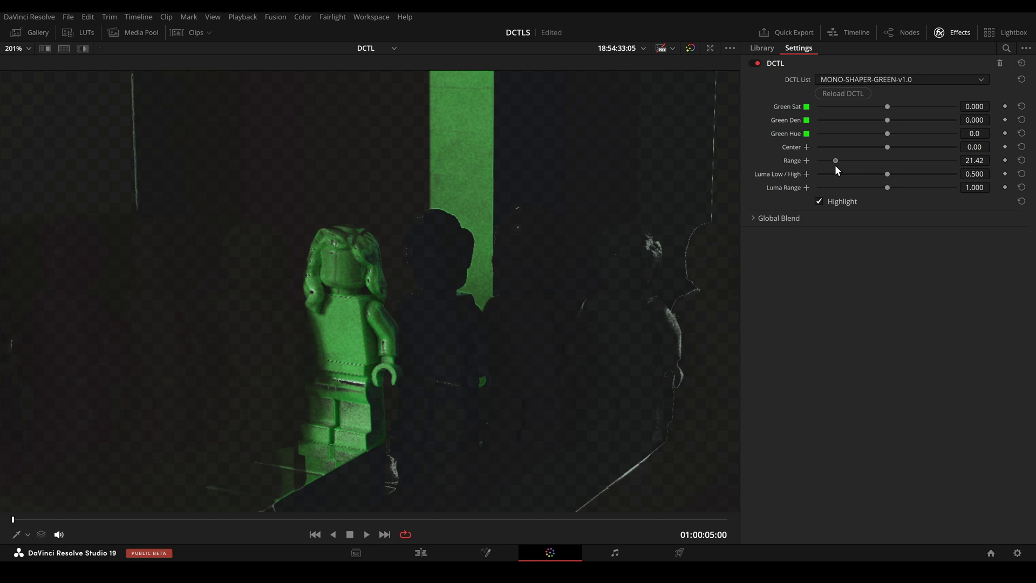
pyautogui.moveTo(889, 146)
pyautogui.mouseDown()
pyautogui.moveTo(930, 145)
pyautogui.moveTo(904, 148)
pyautogui.mouseUp()
pyautogui.moveTo(835, 161); pyautogui.dragTo(846, 161)
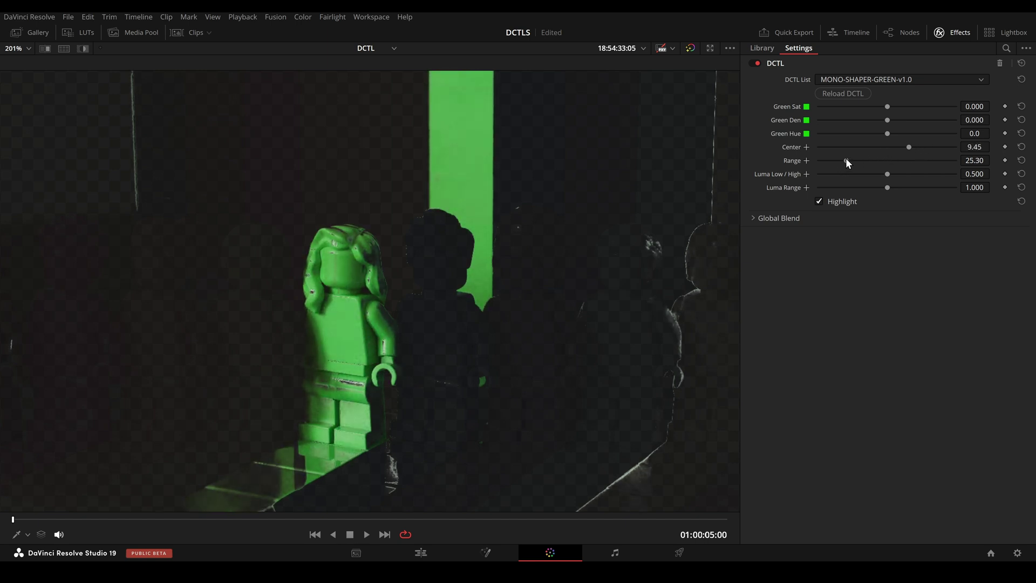
pyautogui.click(819, 201)
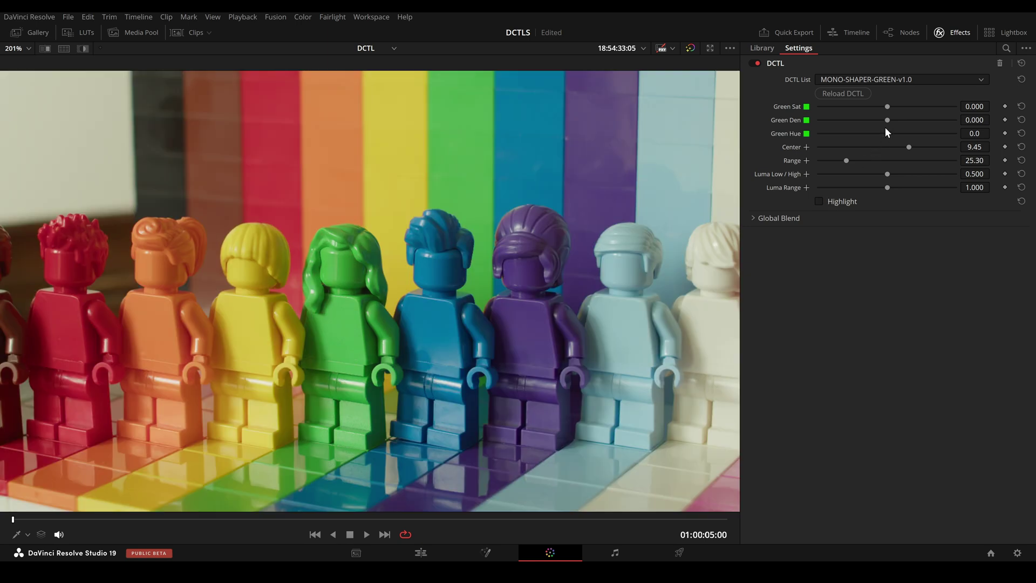
# - Set Green Den to 0.160 and Green Sat to 0.595, and narrow the green's luma selection with Highlight temporarily on
pyautogui.moveTo(887, 120); pyautogui.dragTo(928, 109)
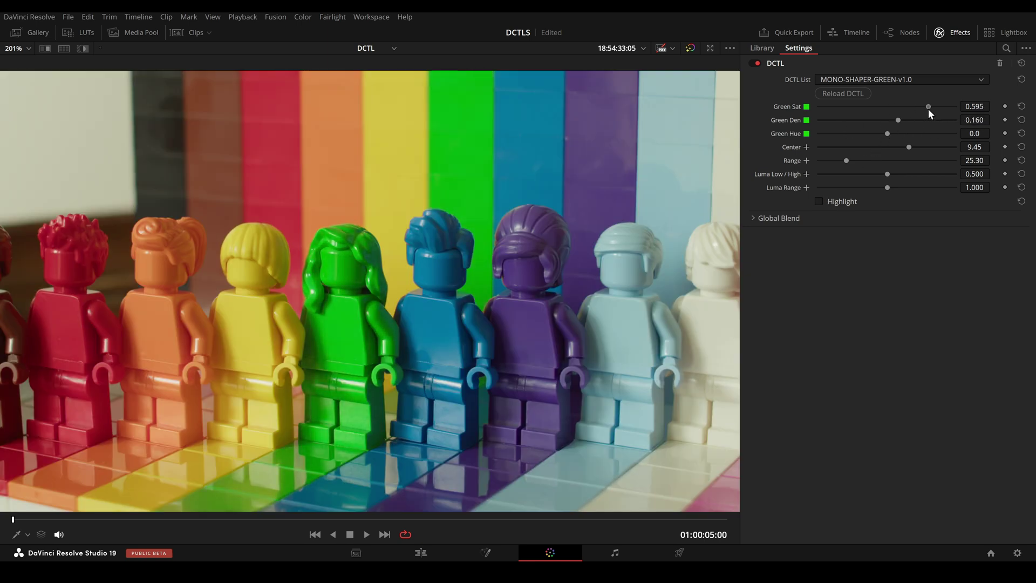
pyautogui.click(851, 202)
pyautogui.moveTo(887, 187); pyautogui.dragTo(858, 180)
pyautogui.click(836, 201)
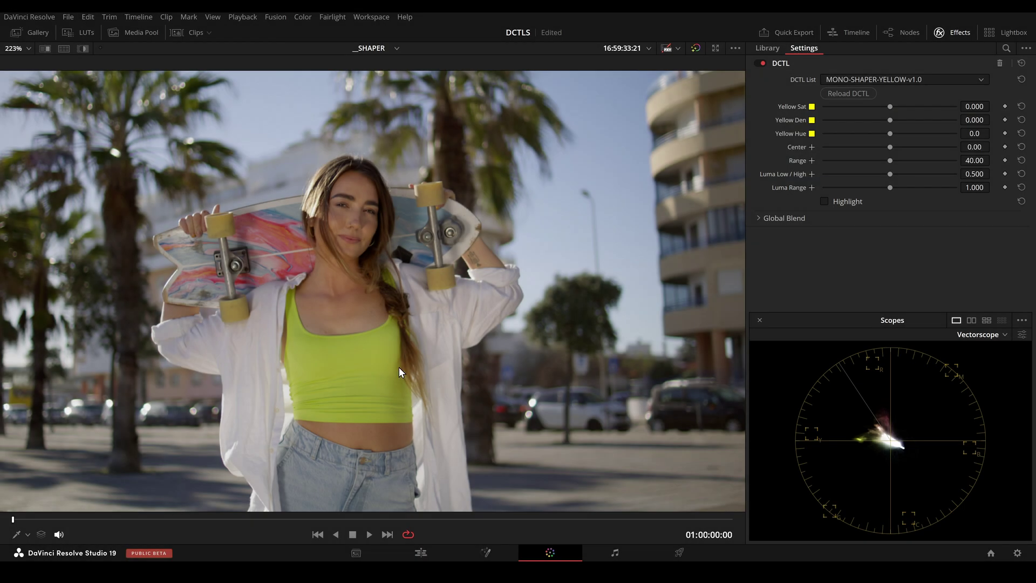
# - On the skateboarder shot, isolate the yellow-green top using Highlight, Center 0.84 and Range 24.92, checking the selection up close
pyautogui.click(832, 200)
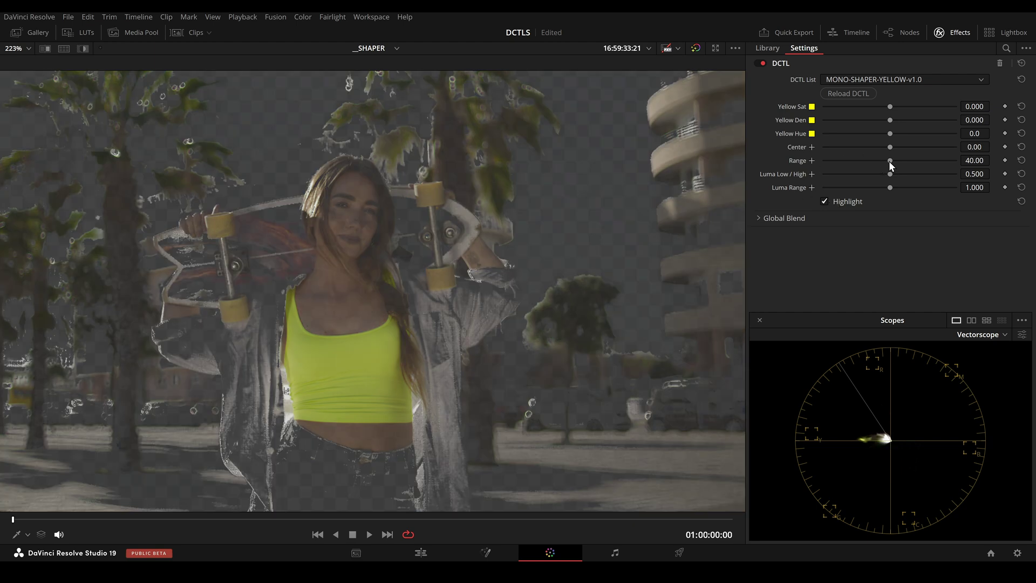
pyautogui.moveTo(890, 165); pyautogui.dragTo(809, 167)
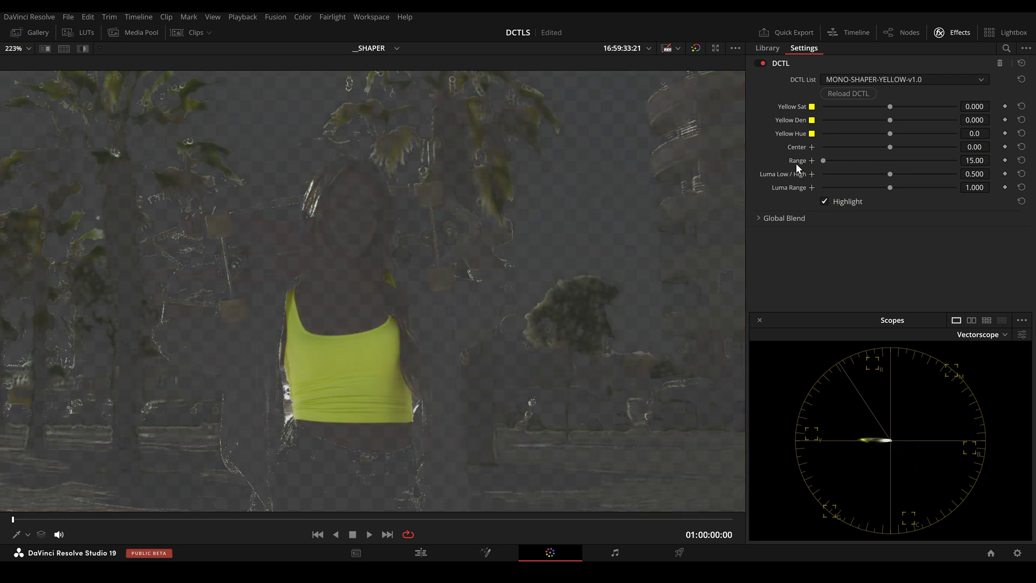
pyautogui.moveTo(889, 147); pyautogui.dragTo(905, 148)
pyautogui.scroll(3, 557, 337)
pyautogui.moveTo(516, 399); pyautogui.dragTo(570, 328)
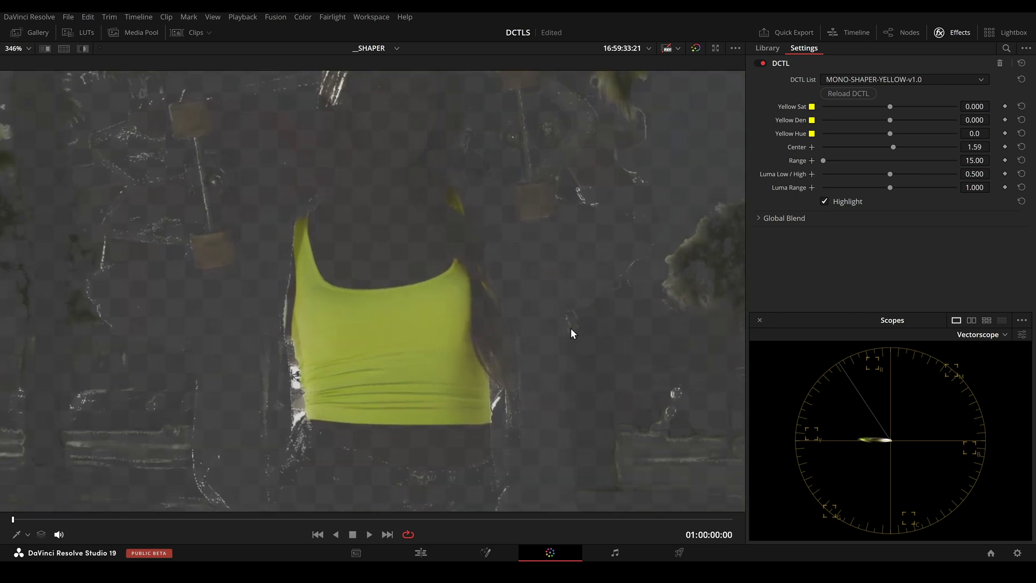
pyautogui.moveTo(891, 145)
pyautogui.mouseDown()
pyautogui.moveTo(910, 144)
pyautogui.moveTo(876, 146)
pyautogui.moveTo(892, 146)
pyautogui.mouseUp()
pyautogui.moveTo(825, 160); pyautogui.dragTo(847, 160)
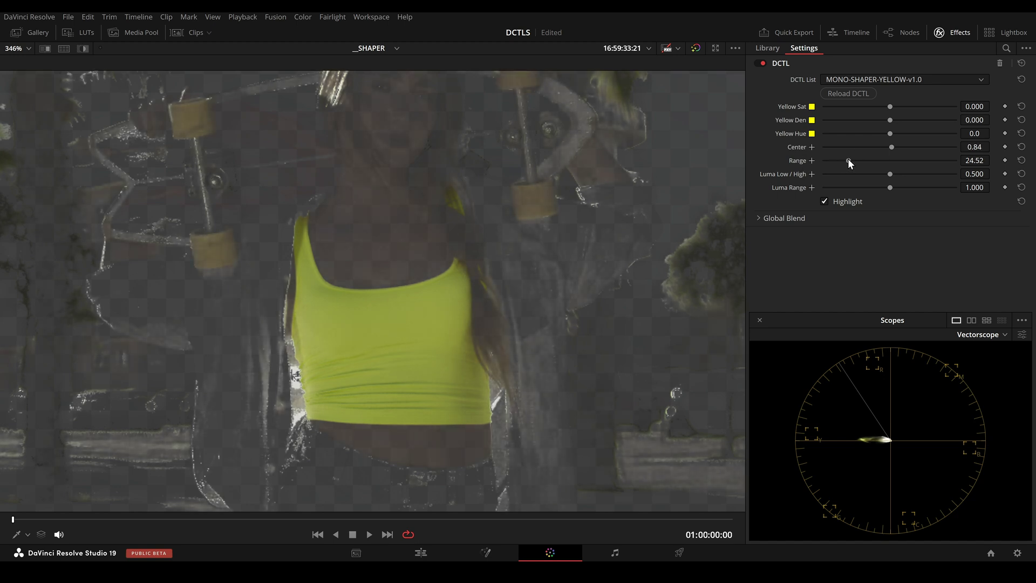
pyautogui.scroll(-2, 598, 208)
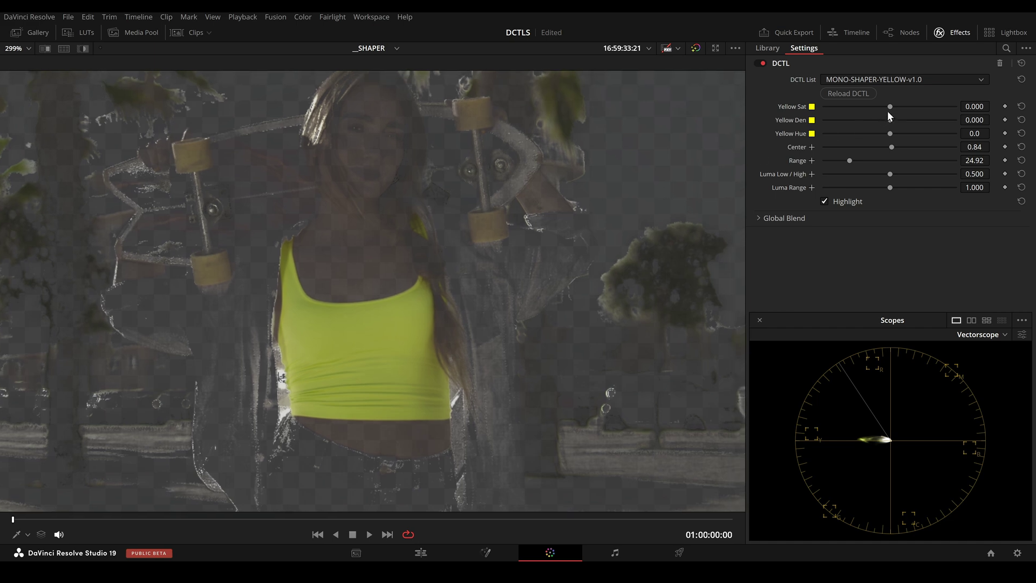
# - Raise Yellow Sat to 0.409 for the top, turn Highlight off, and adjust the saturation further
pyautogui.moveTo(890, 106); pyautogui.dragTo(916, 106)
pyautogui.click(840, 200)
pyautogui.scroll(-1, 542, 240)
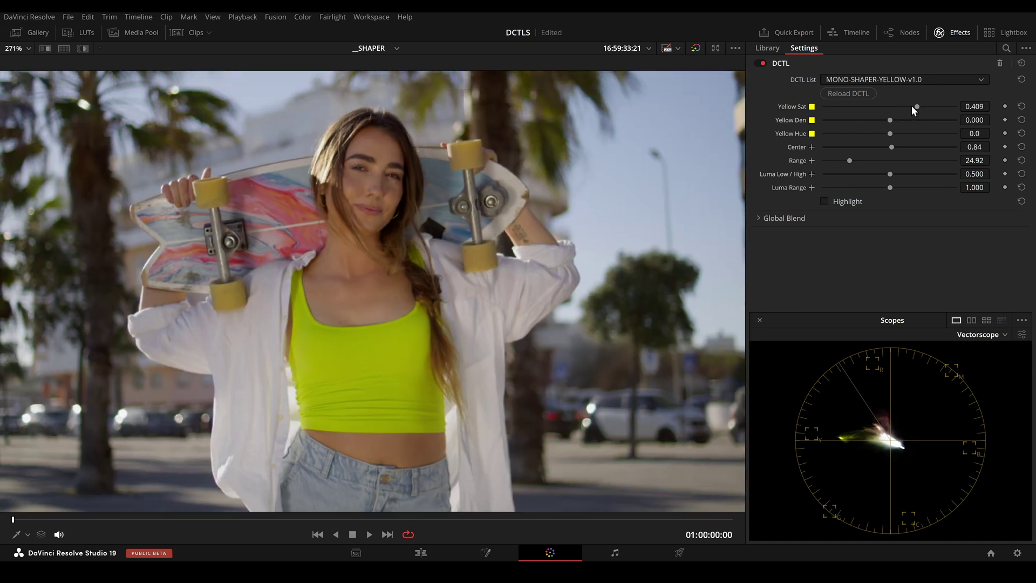
pyautogui.moveTo(911, 106); pyautogui.dragTo(932, 105)
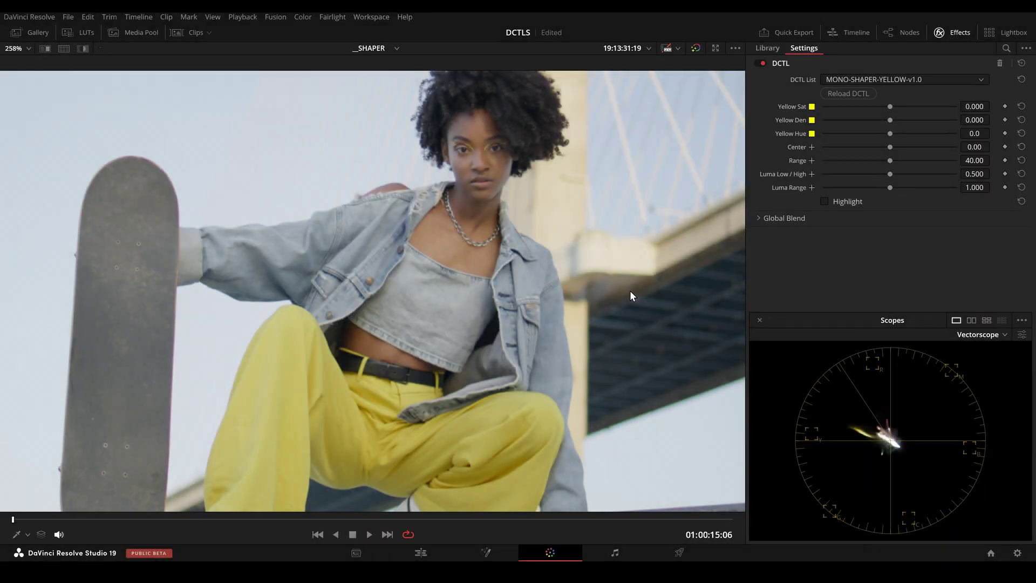
# - On the bridge shot, isolate the yellow trousers using Highlight, Range 15.00 and Center 13.23, then turn Highlight off
pyautogui.click(824, 202)
pyautogui.moveTo(886, 161); pyautogui.dragTo(814, 160)
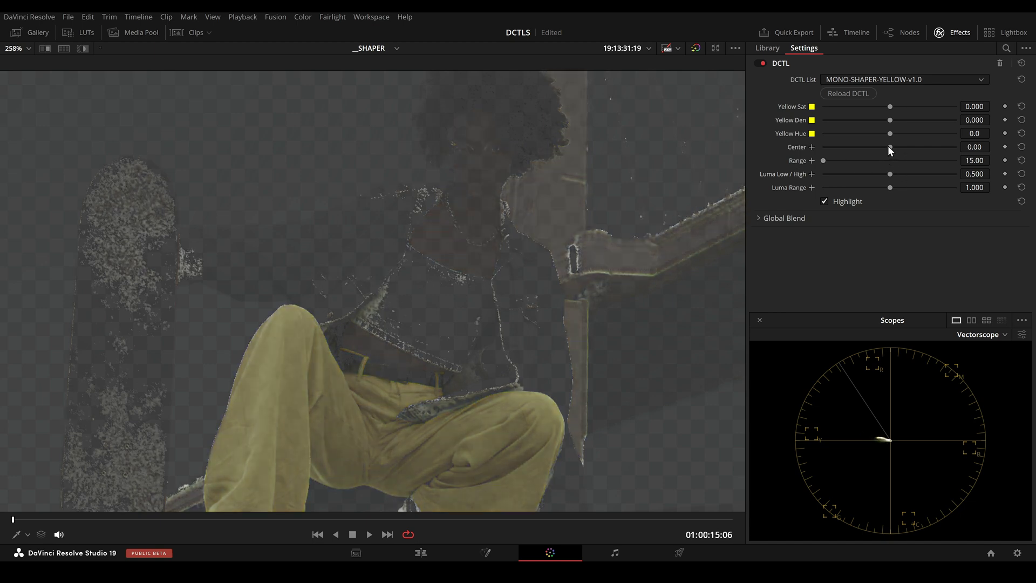
pyautogui.moveTo(889, 147); pyautogui.dragTo(920, 146)
pyautogui.hotkey('ctrl', '=')
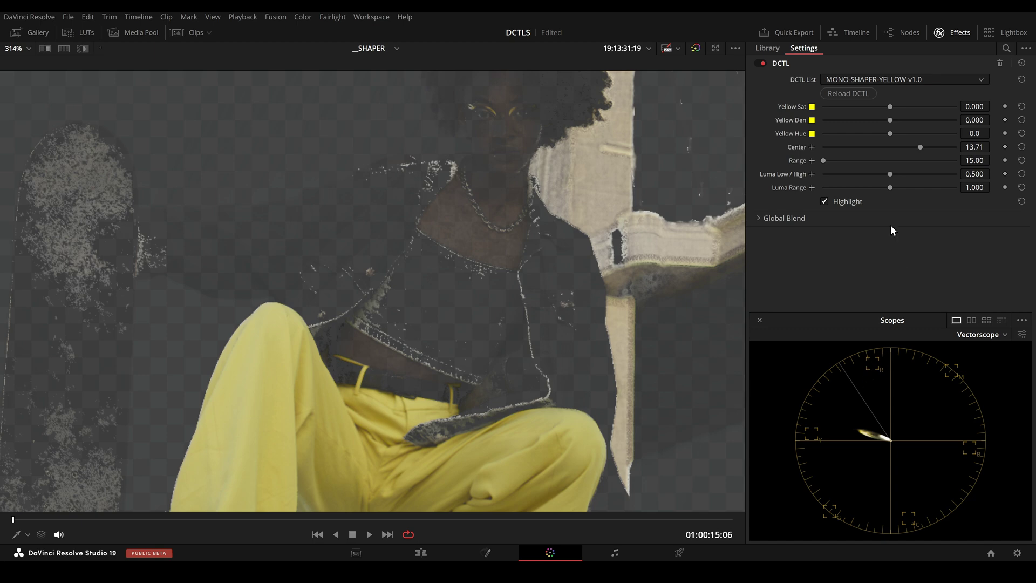
pyautogui.moveTo(920, 144)
pyautogui.mouseDown()
pyautogui.moveTo(878, 150)
pyautogui.moveTo(927, 149)
pyautogui.moveTo(918, 150)
pyautogui.mouseUp()
pyautogui.click(824, 201)
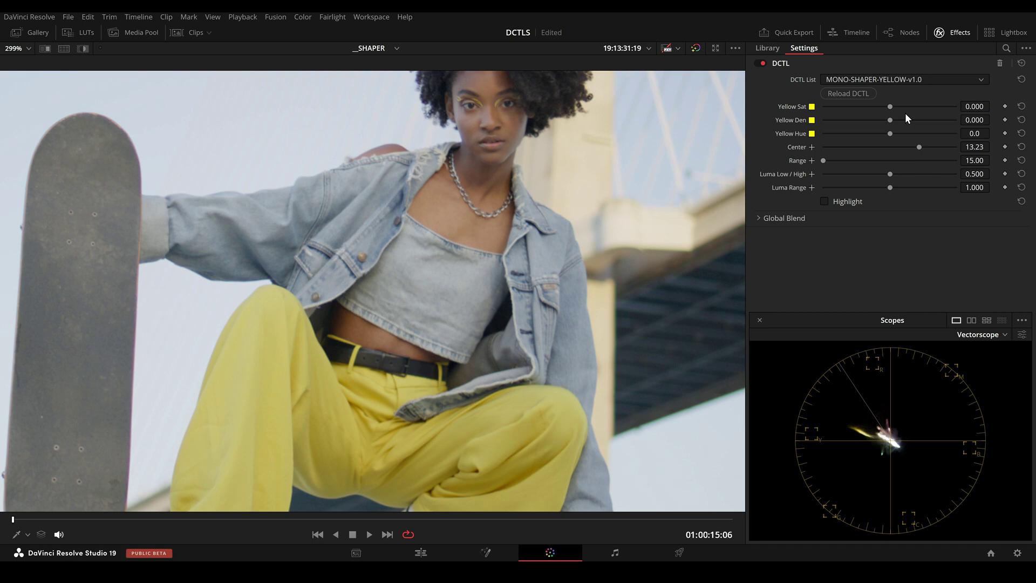
# - Set Yellow Sat to 0.619, Yellow Den to 0.182 and Yellow Hue to 5.1 for the trousers, and compare a Range of 24.92 with a narrower one
pyautogui.moveTo(890, 106); pyautogui.dragTo(931, 106)
pyautogui.scroll(-1, 602, 203)
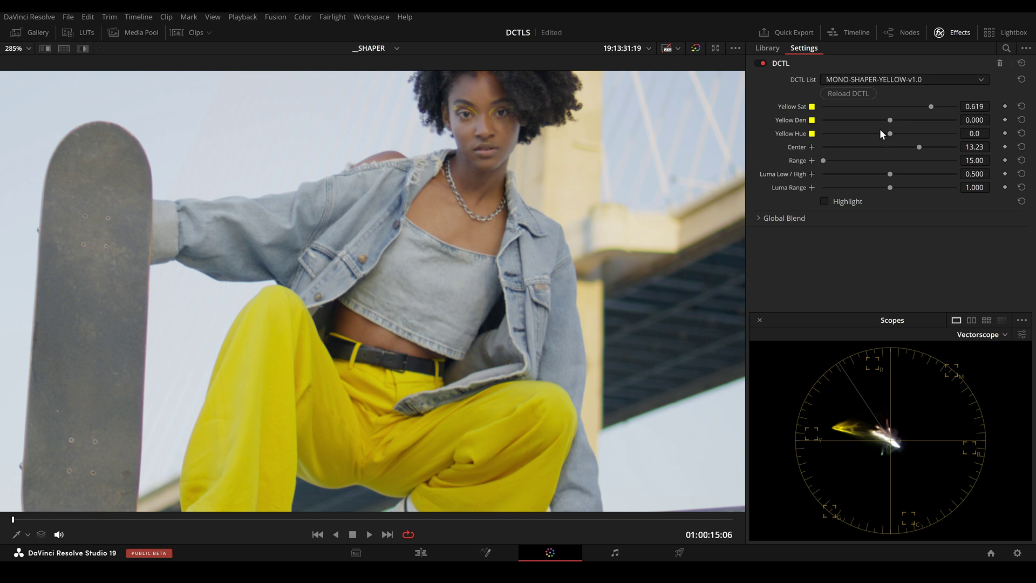
pyautogui.moveTo(823, 160); pyautogui.dragTo(847, 160)
pyautogui.moveTo(890, 124)
pyautogui.mouseDown()
pyautogui.moveTo(924, 122)
pyautogui.moveTo(861, 121)
pyautogui.moveTo(910, 127)
pyautogui.moveTo(843, 138)
pyautogui.moveTo(910, 139)
pyautogui.moveTo(867, 140)
pyautogui.moveTo(894, 140)
pyautogui.mouseUp()
pyautogui.scroll(-1, 678, 195)
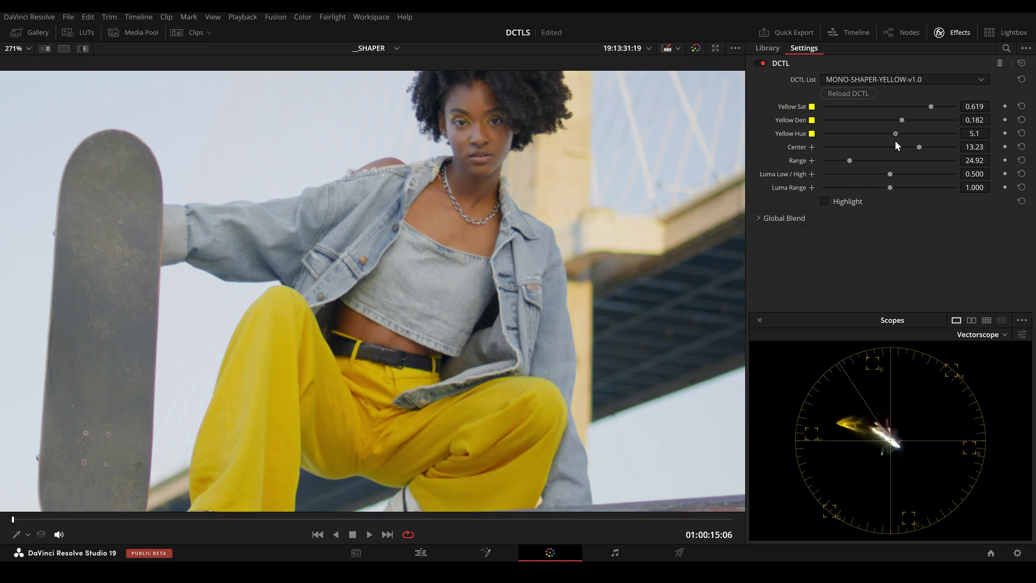
pyautogui.moveTo(847, 164); pyautogui.dragTo(820, 159)
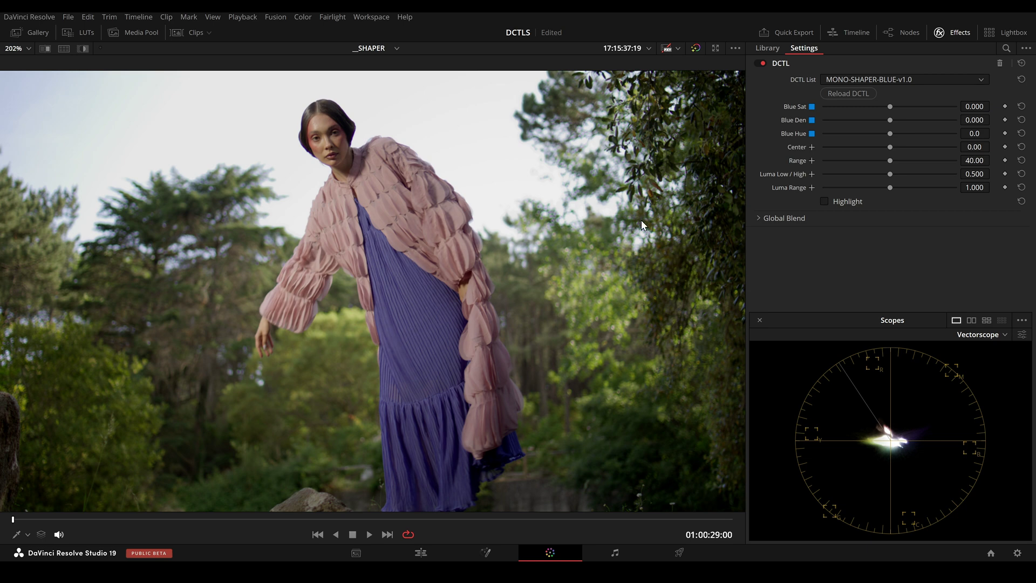
# - On the shot of the woman in the forest, isolate the blue dress using Highlight, Range 15.00 and Center 2.31
pyautogui.click(836, 199)
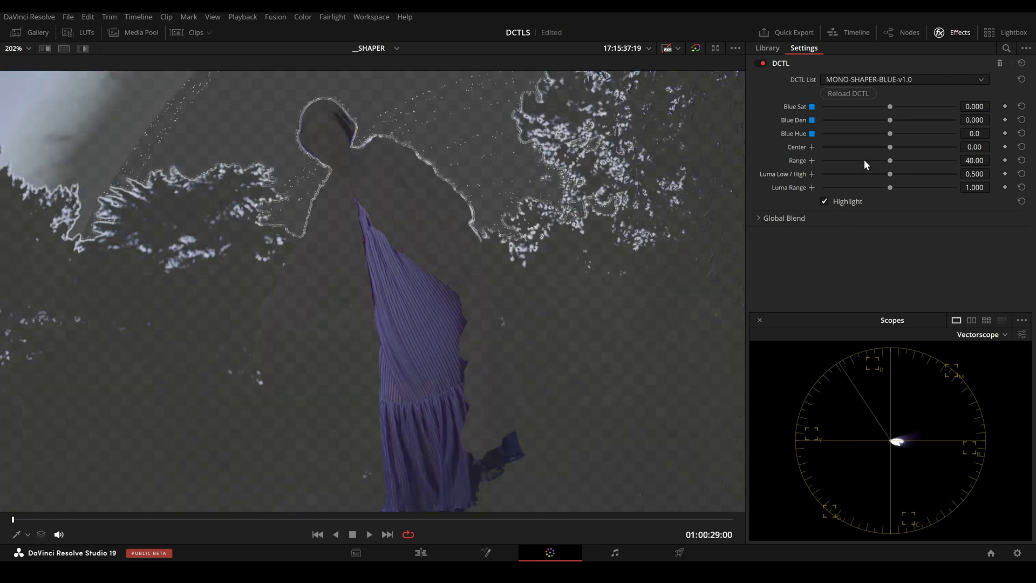
pyautogui.moveTo(890, 160); pyautogui.dragTo(818, 167)
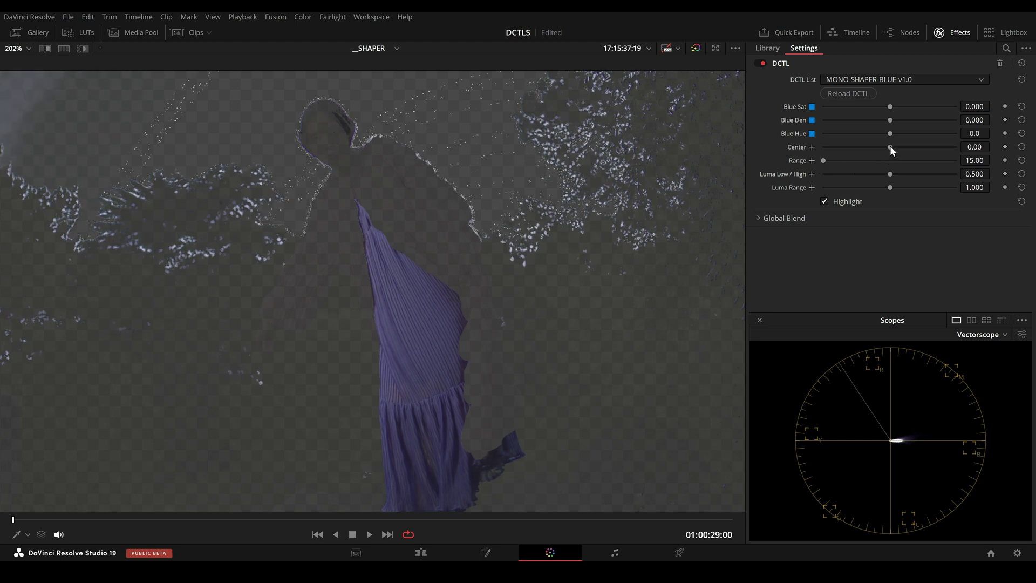
pyautogui.moveTo(889, 145)
pyautogui.mouseDown()
pyautogui.moveTo(907, 144)
pyautogui.moveTo(869, 148)
pyautogui.moveTo(895, 150)
pyautogui.mouseUp()
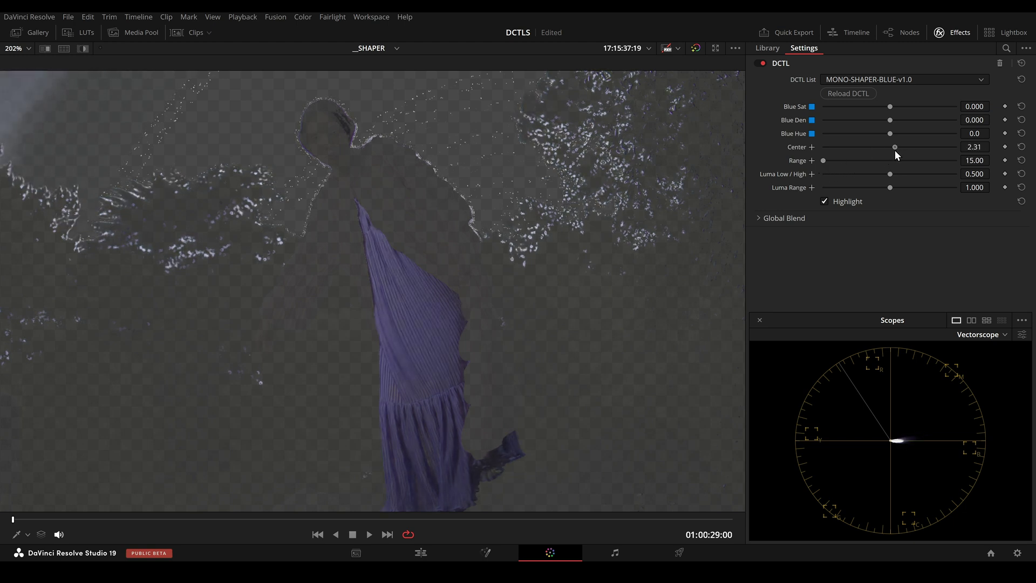
pyautogui.scroll(-2, 529, 241)
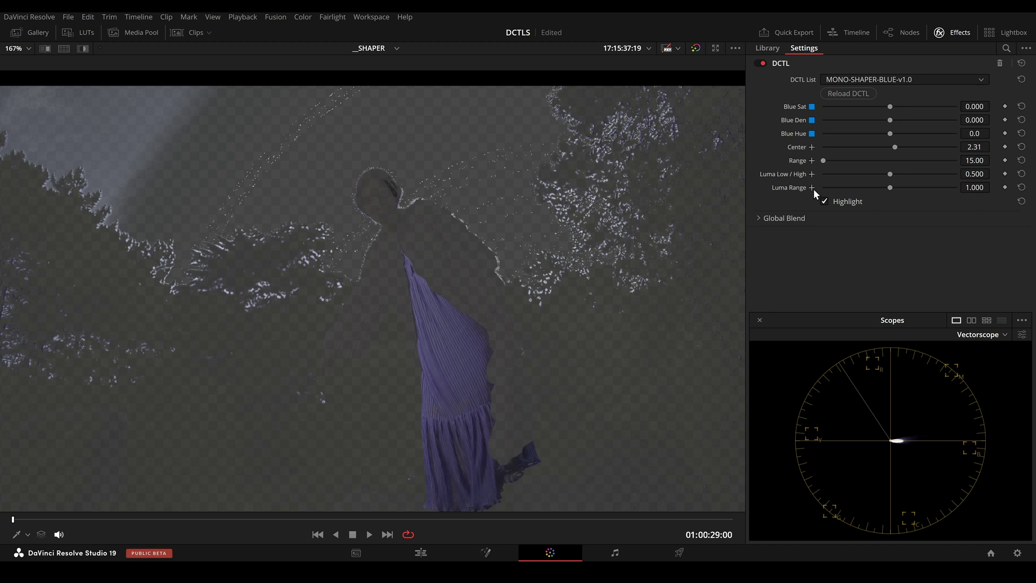
# - Restrict the dress selection with Luma Range 0.250 and Luma Low / High 0.287, turn Highlight off, and raise Blue Sat
pyautogui.moveTo(888, 186); pyautogui.dragTo(810, 192)
pyautogui.moveTo(890, 175); pyautogui.dragTo(862, 179)
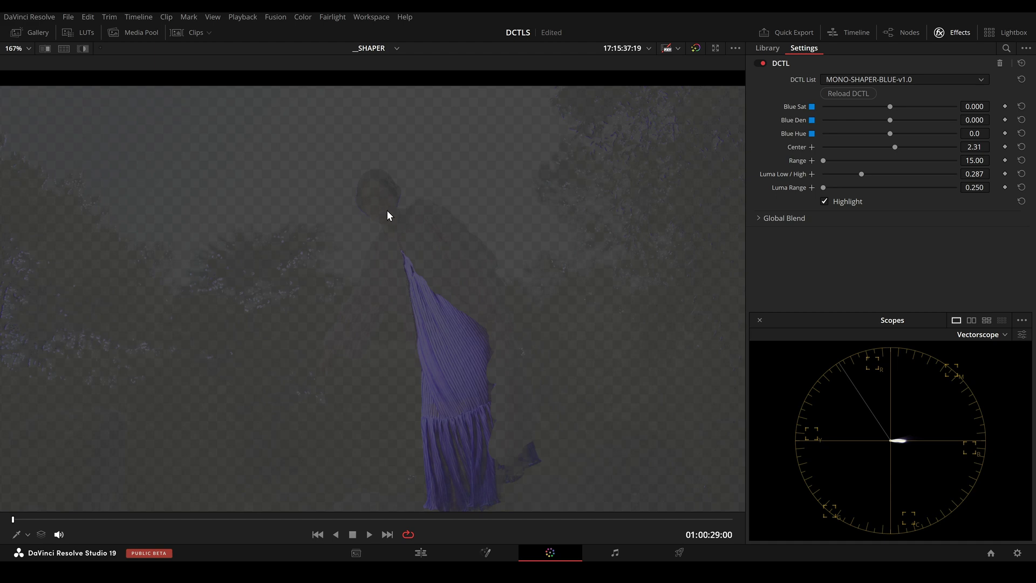
pyautogui.moveTo(510, 402); pyautogui.dragTo(474, 360)
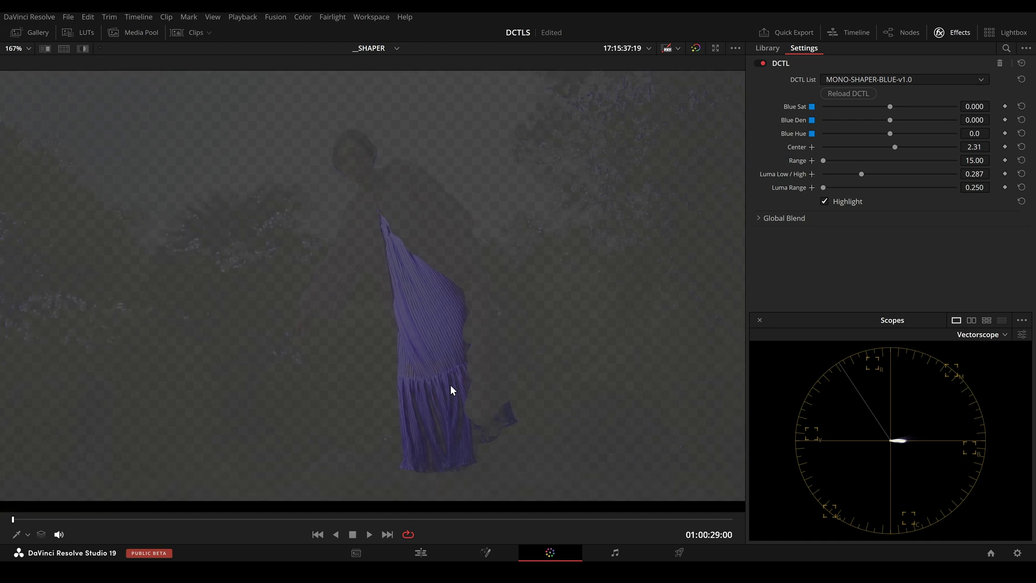
pyautogui.click(824, 202)
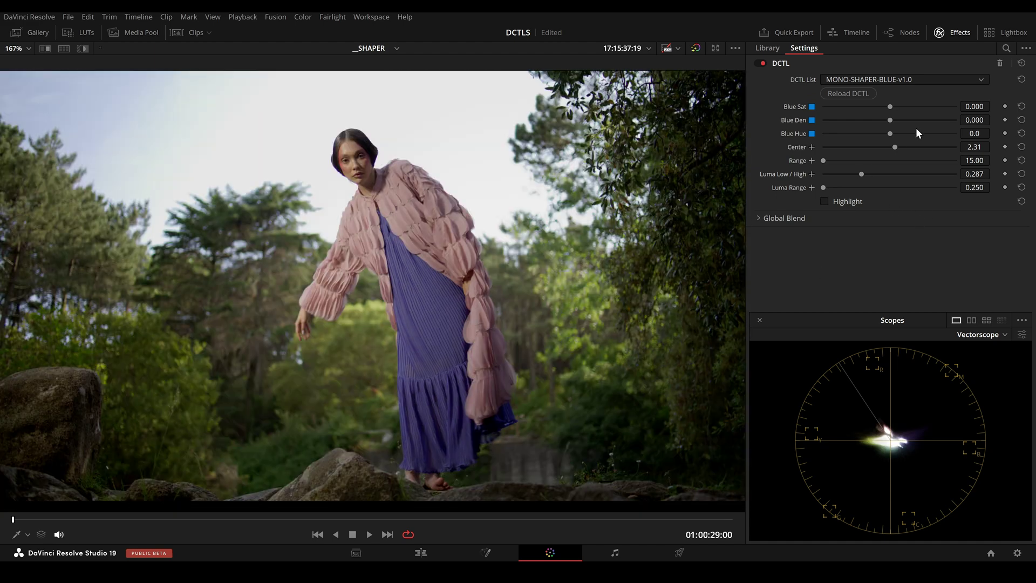
pyautogui.moveTo(891, 106); pyautogui.dragTo(927, 113)
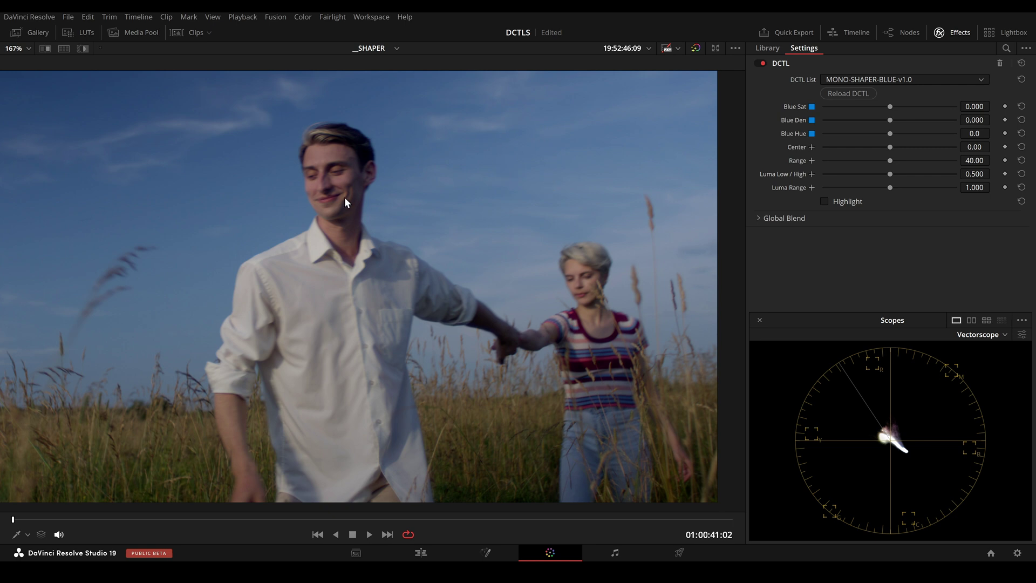
# - On the field shot, isolate the sky using Highlight, Center 24.18 and Range 31.20, turn Highlight off, and raise Blue Sat
pyautogui.click(828, 200)
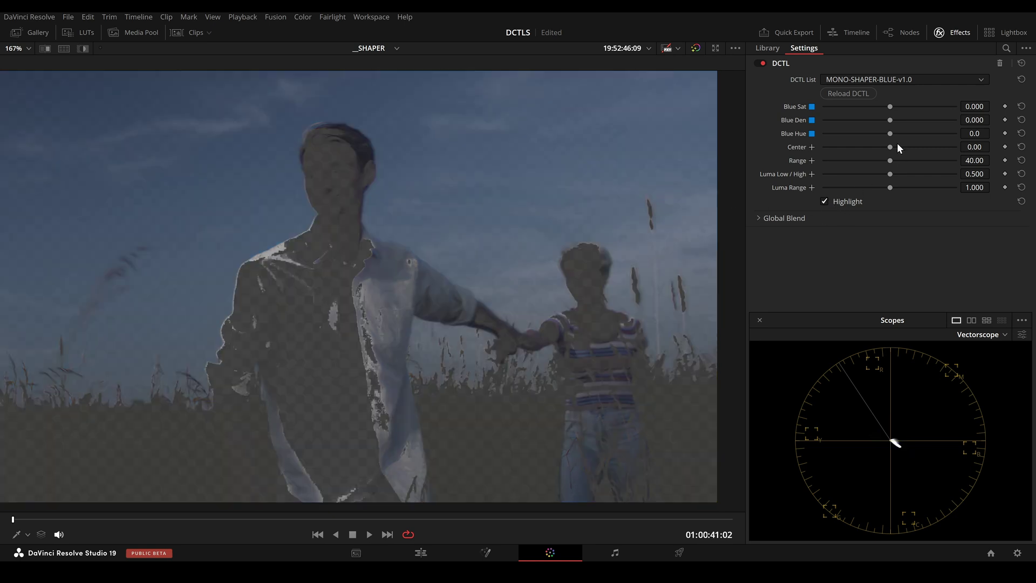
pyautogui.moveTo(888, 157); pyautogui.dragTo(813, 162)
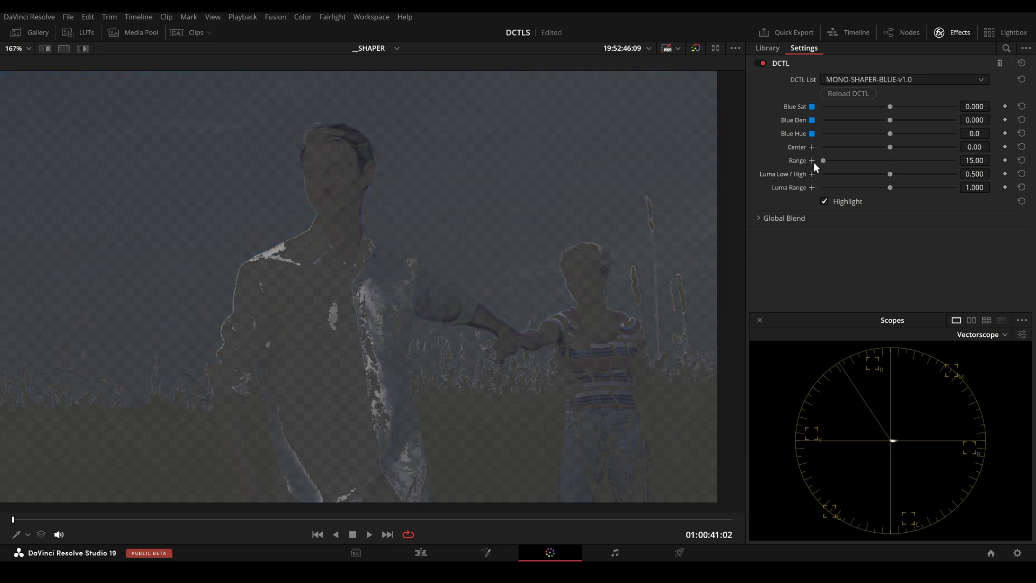
pyautogui.moveTo(889, 147); pyautogui.dragTo(937, 155)
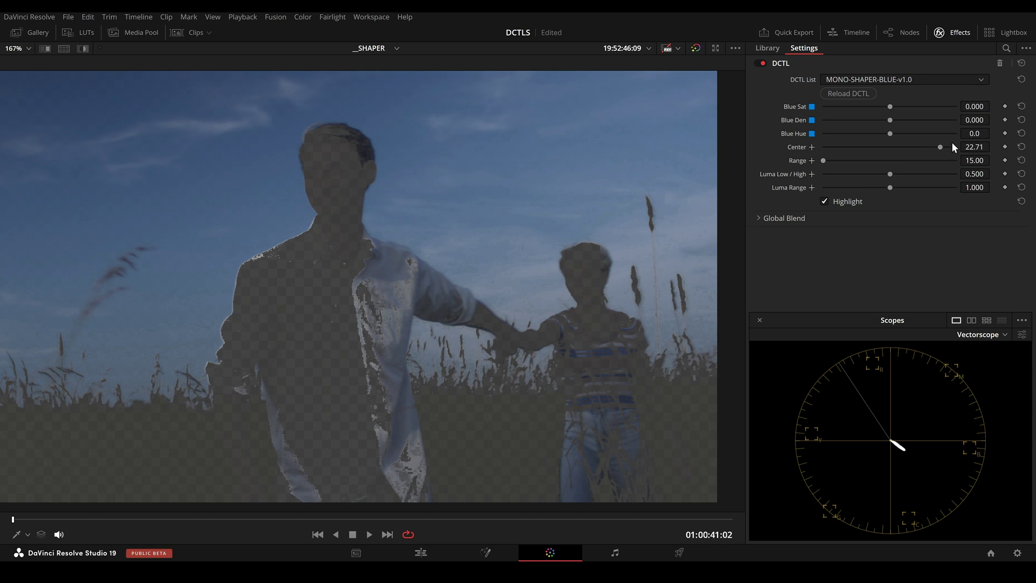
pyautogui.scroll(4, 940, 144)
pyautogui.moveTo(823, 160); pyautogui.dragTo(865, 161)
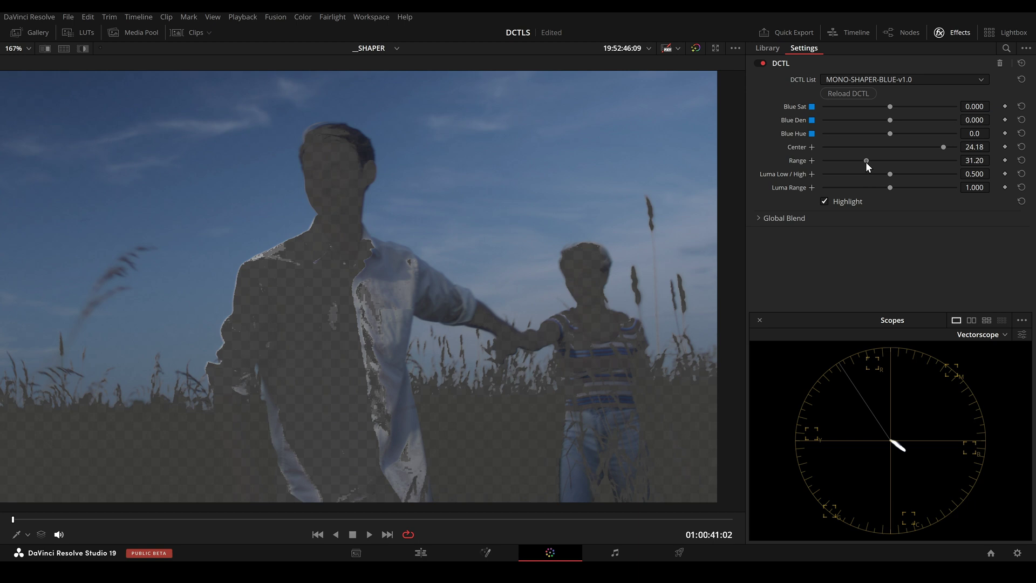
pyautogui.click(844, 206)
pyautogui.moveTo(889, 107)
pyautogui.mouseDown()
pyautogui.moveTo(912, 113)
pyautogui.moveTo(872, 117)
pyautogui.moveTo(902, 122)
pyautogui.moveTo(909, 107)
pyautogui.mouseUp()
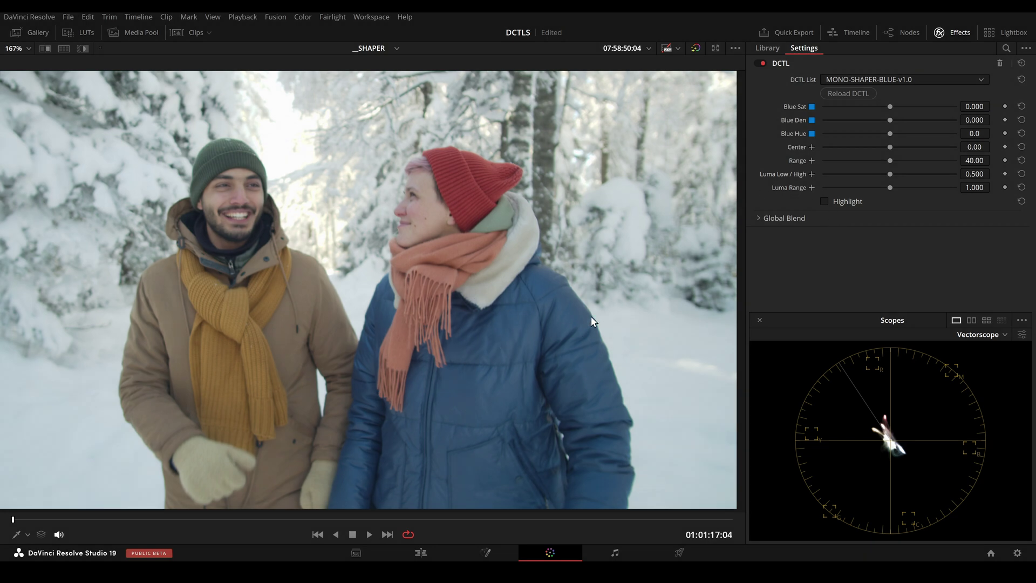
# - On the snow shot, isolate the blue jacket using Highlight, Center 24.42 and Range 30.80, and set Blue Sat to 0.425 with Highlight off
pyautogui.click(825, 202)
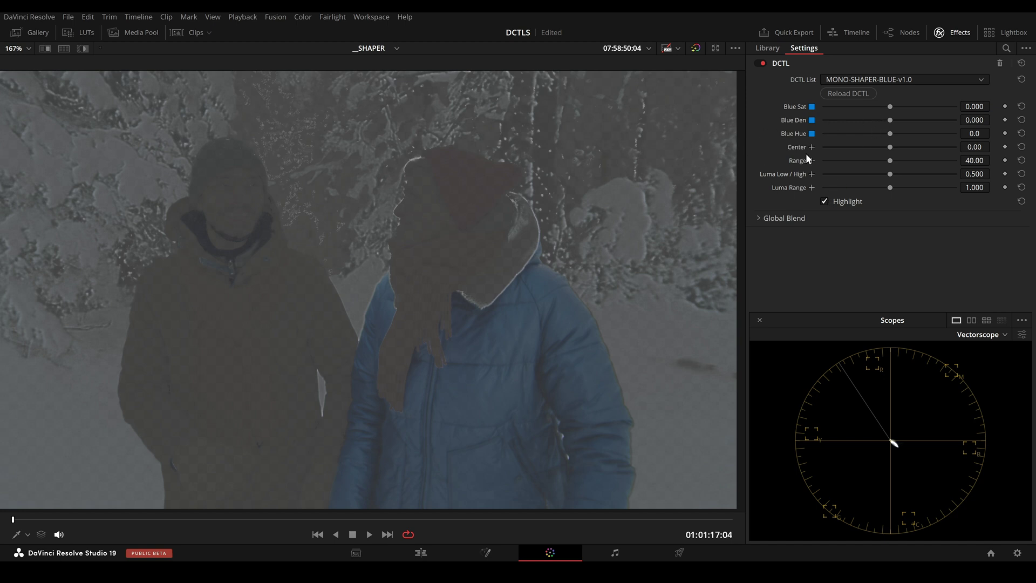
pyautogui.moveTo(888, 160); pyautogui.dragTo(824, 164)
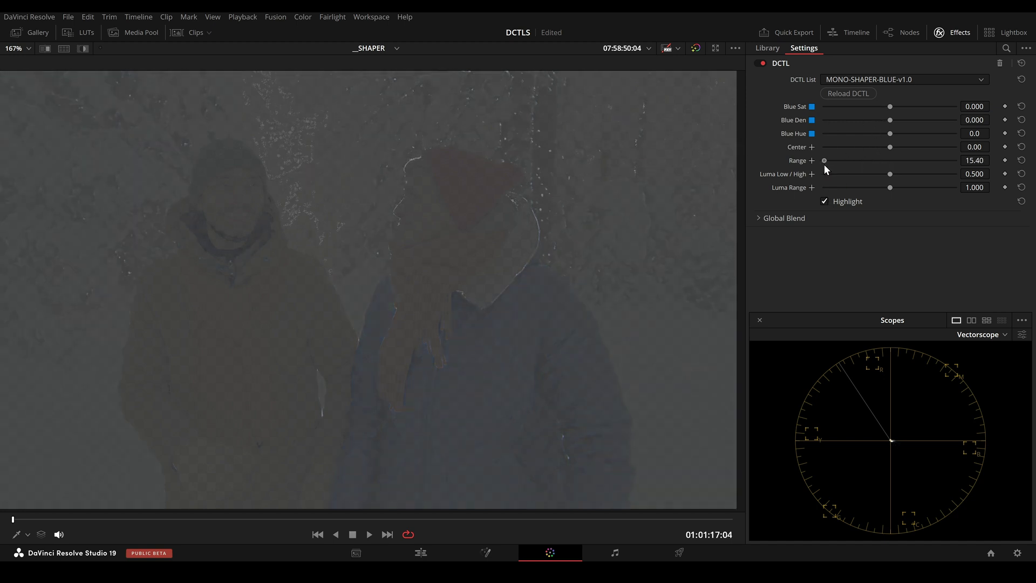
pyautogui.moveTo(885, 149); pyautogui.dragTo(944, 148)
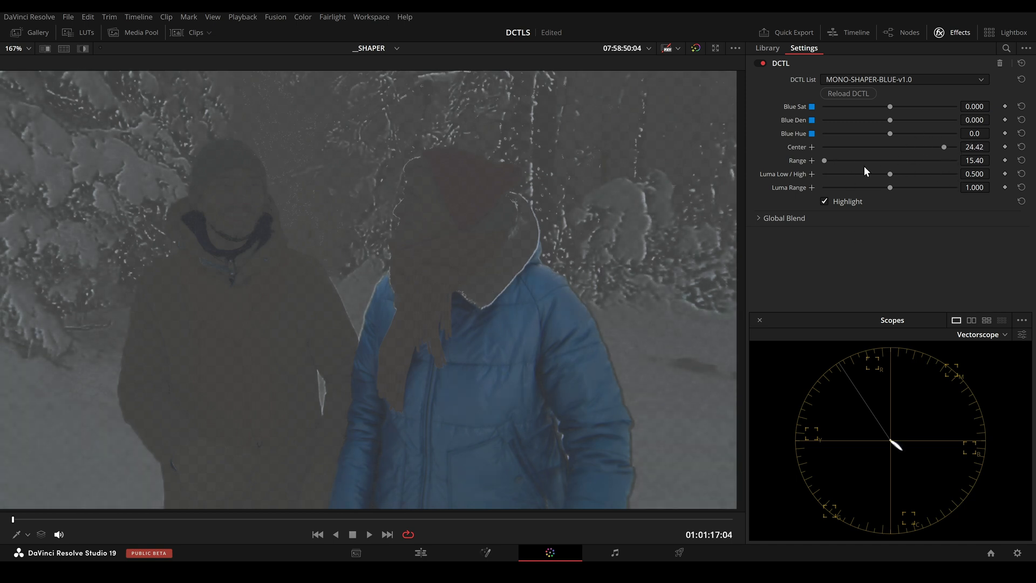
pyautogui.moveTo(825, 158); pyautogui.dragTo(863, 163)
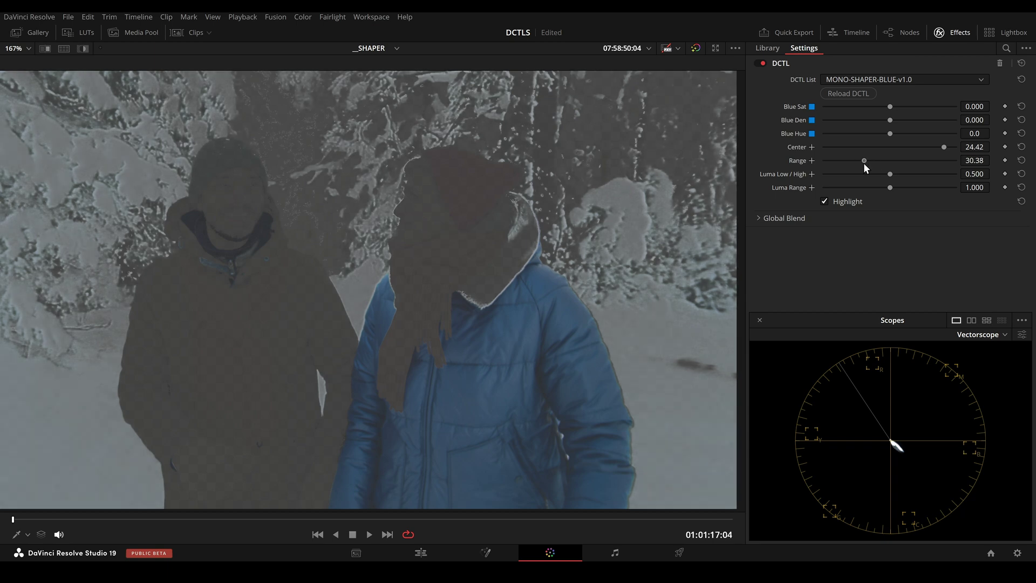
pyautogui.click(831, 203)
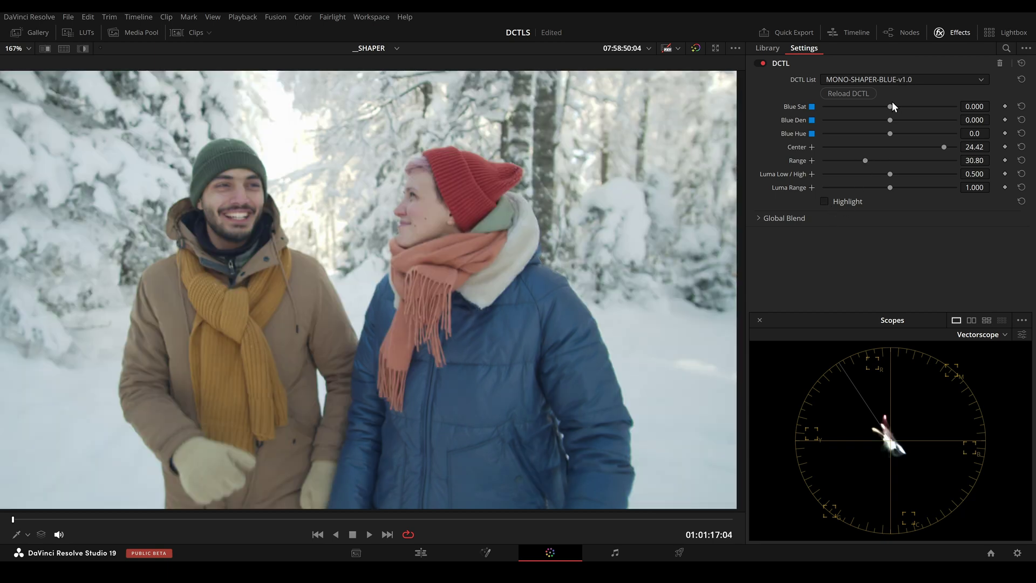
pyautogui.moveTo(891, 105); pyautogui.dragTo(918, 107)
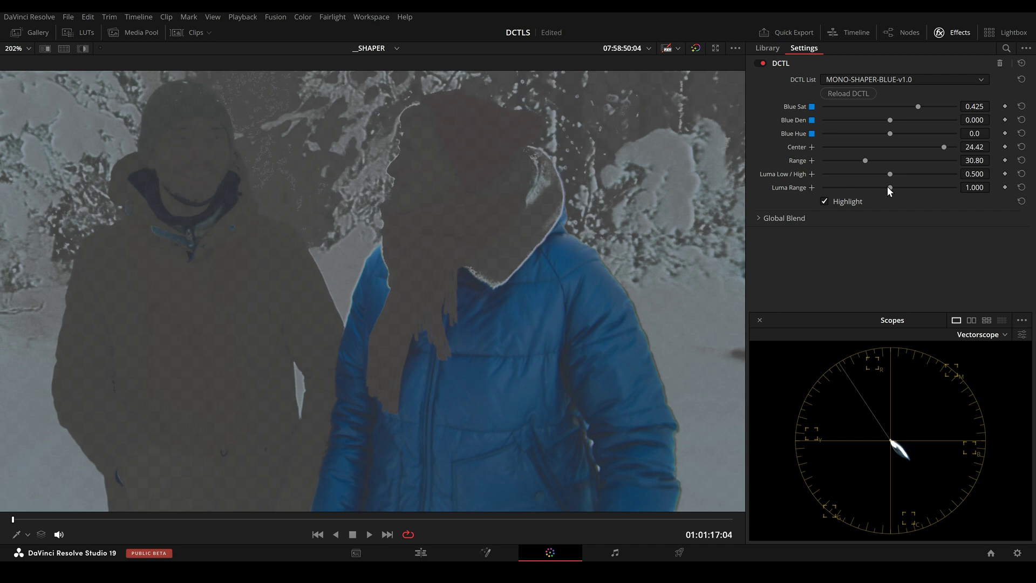
# - Limit the jacket selection to its darker tones with Luma Range 0.250 and Luma Low / High 0.214, and turn Highlight off
pyautogui.moveTo(889, 187); pyautogui.dragTo(808, 193)
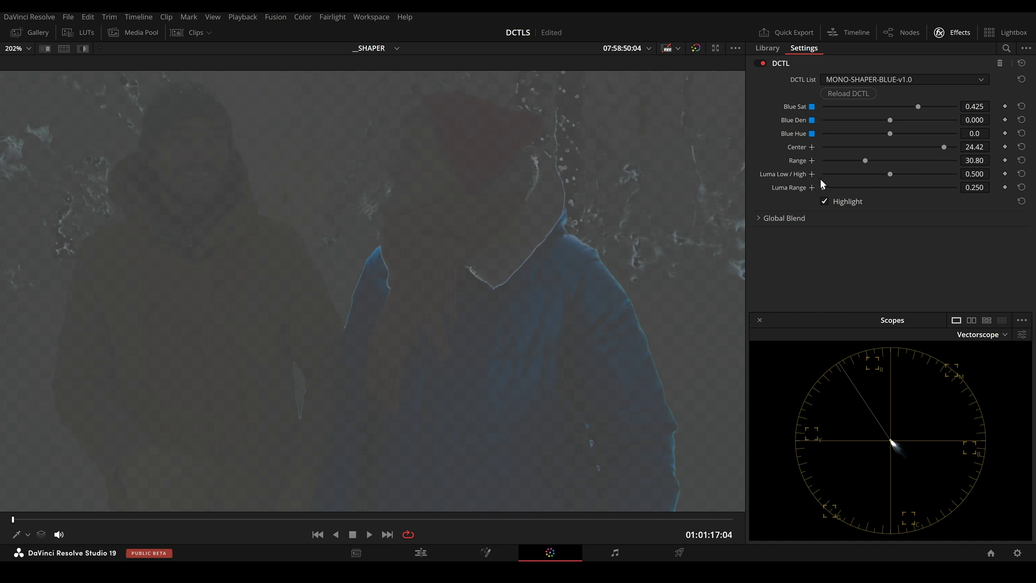
pyautogui.moveTo(888, 173)
pyautogui.mouseDown()
pyautogui.moveTo(831, 180)
pyautogui.moveTo(852, 180)
pyautogui.mouseUp()
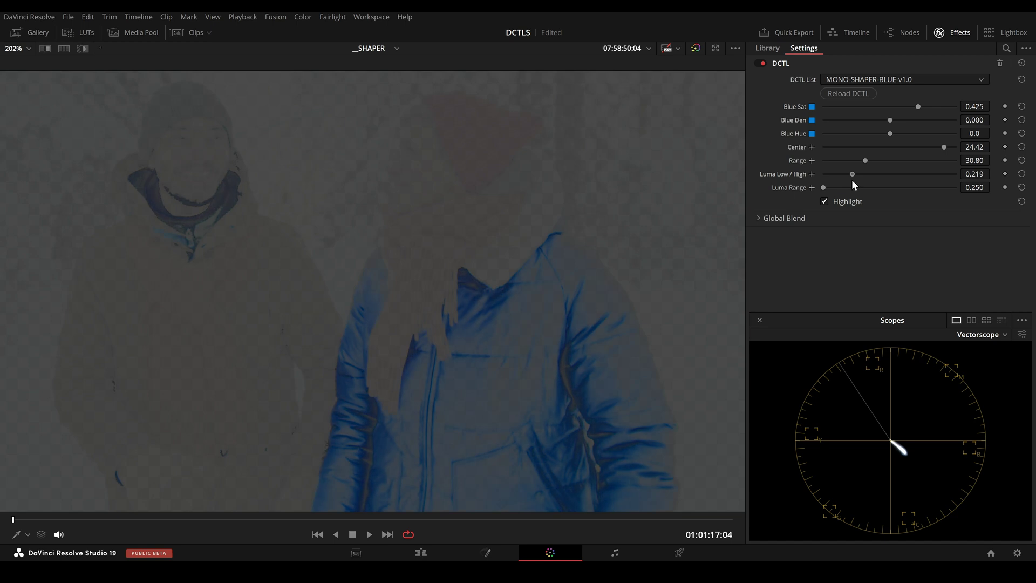
pyautogui.click(846, 208)
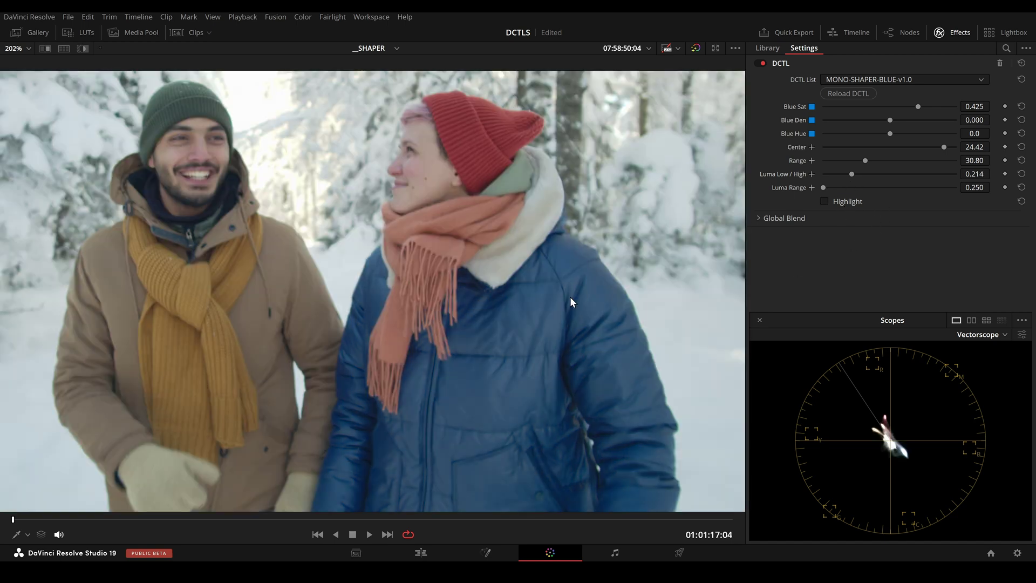
# - Inspect the jacket up close, and set Blue Den to 0.393 and Blue Sat to 0.700
pyautogui.scroll(1, 555, 380)
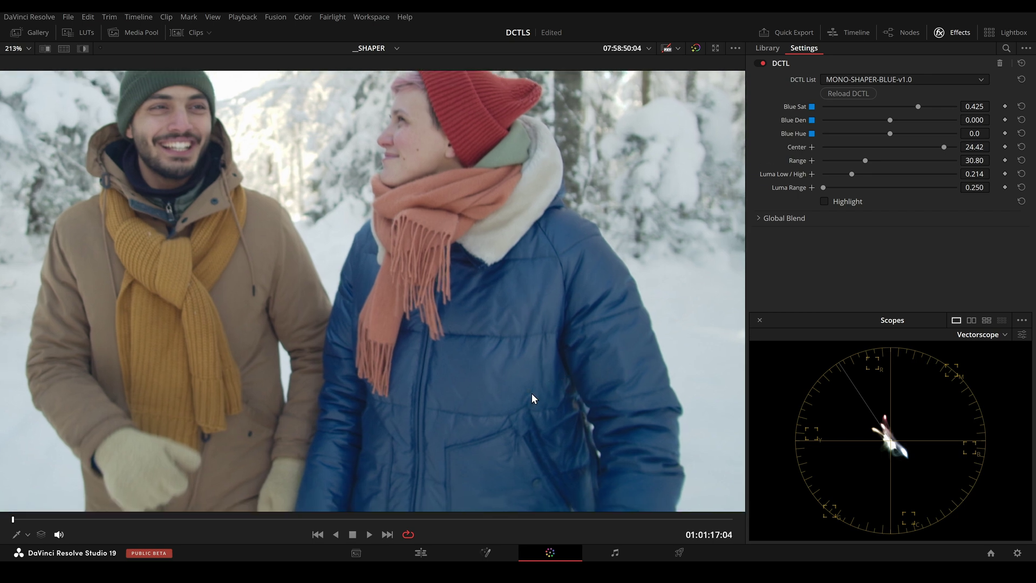
pyautogui.scroll(-3, 544, 381)
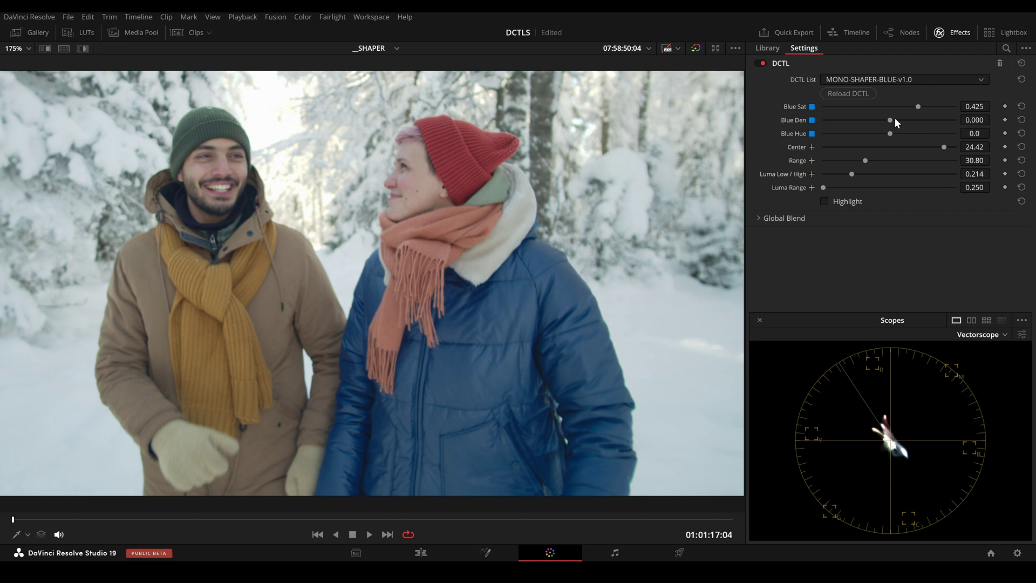
pyautogui.moveTo(891, 120); pyautogui.dragTo(935, 107)
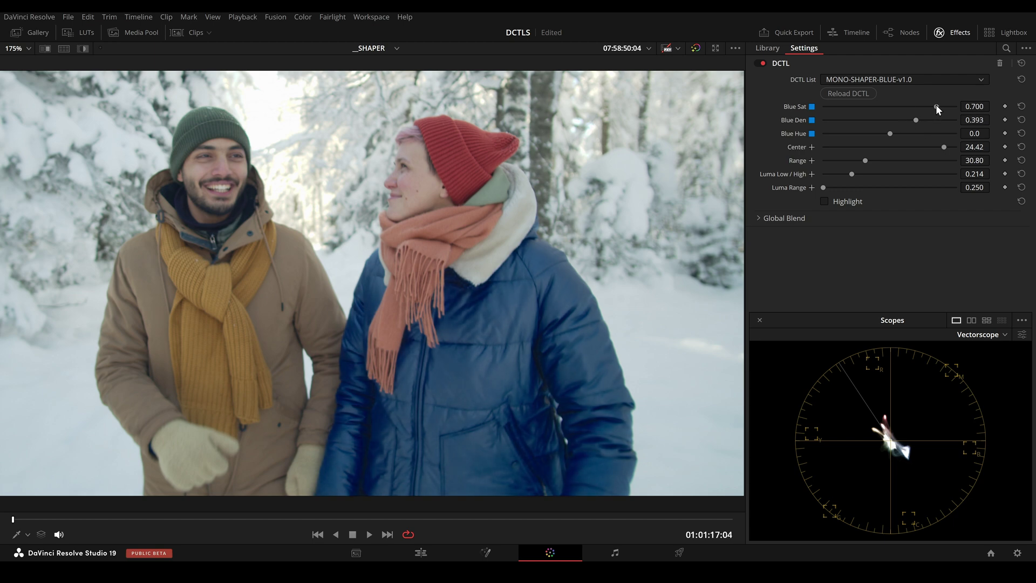
pyautogui.scroll(-1, 627, 261)
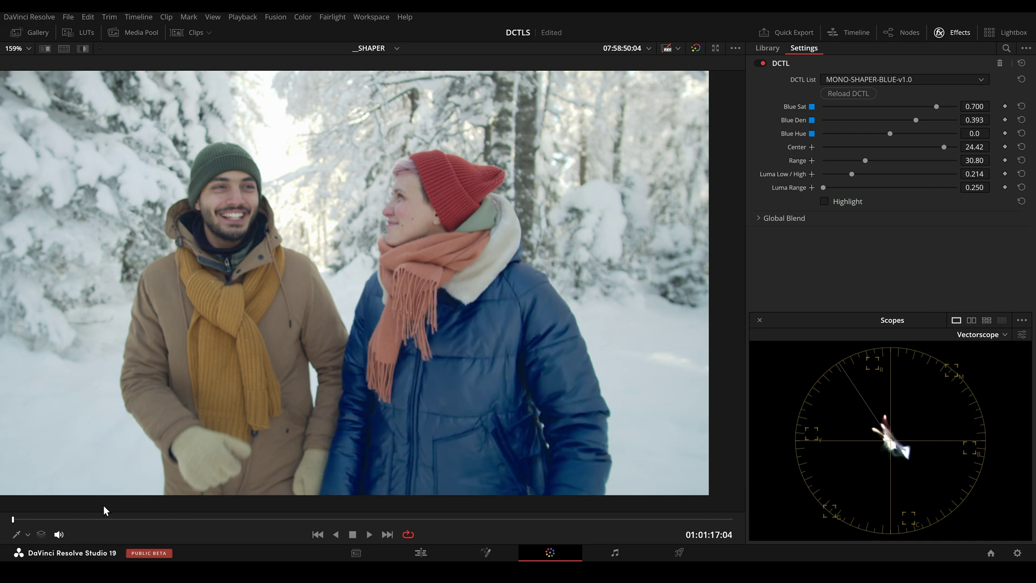
# - At frame 01:01:30:05, check the jacket selection with Highlight, set Luma Low / High to 0.312, and turn Highlight off
pyautogui.moveTo(141, 519); pyautogui.dragTo(329, 518)
pyautogui.scroll(3, 425, 416)
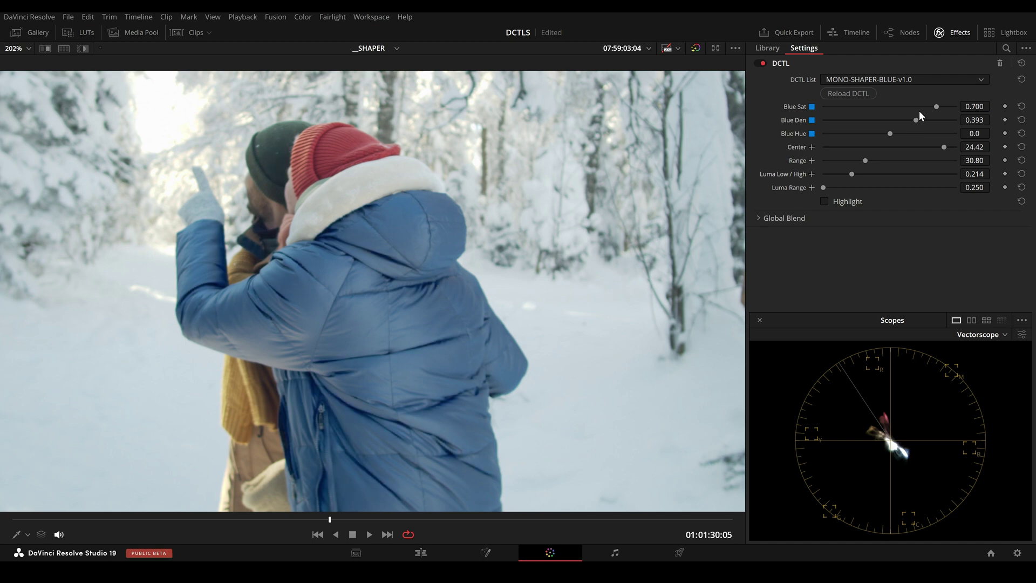
pyautogui.click(824, 201)
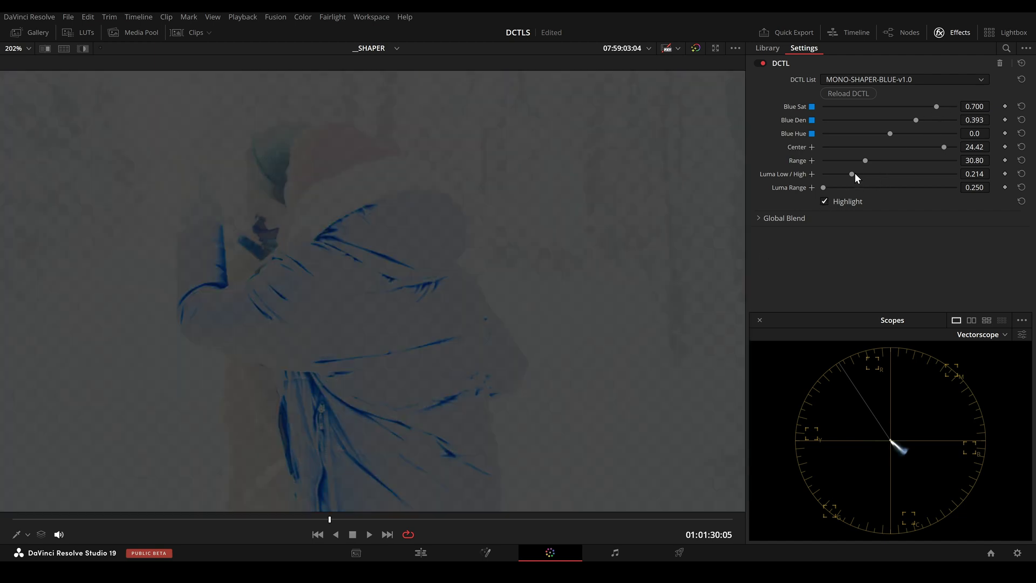
pyautogui.moveTo(852, 174); pyautogui.dragTo(864, 175)
pyautogui.click(845, 202)
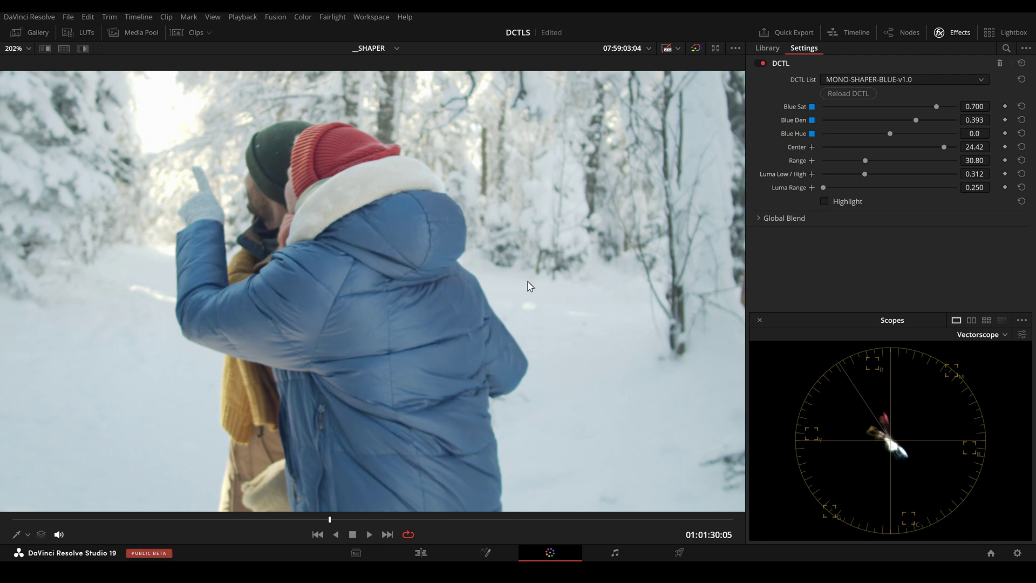
pyautogui.scroll(-1, 517, 294)
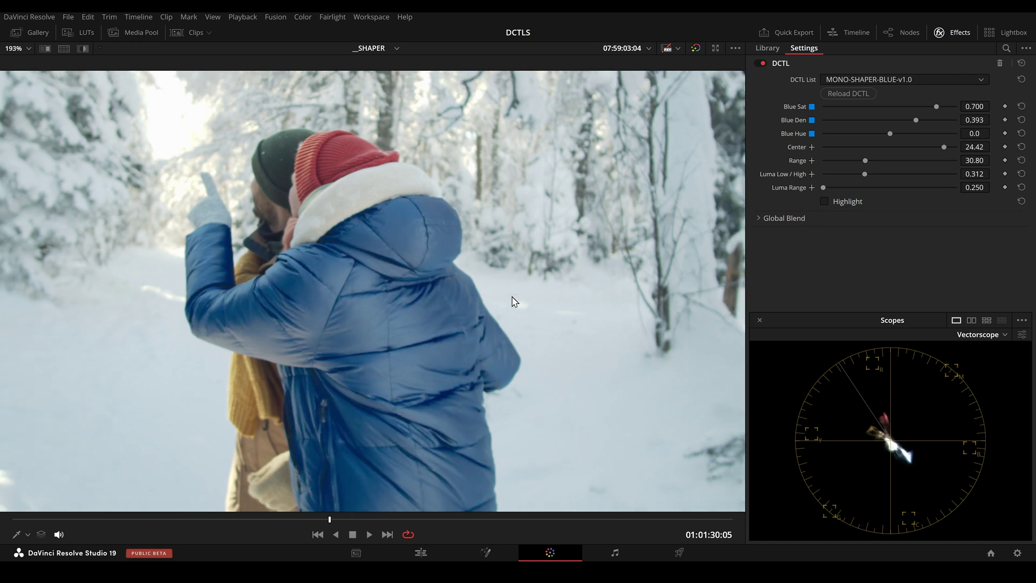
# - Shift the selection to the jacket's brighter tones with Luma Range 0.323 and Luma Low / High 0.539, and check frame 01:01:21:21 without Highlight
pyautogui.click(834, 199)
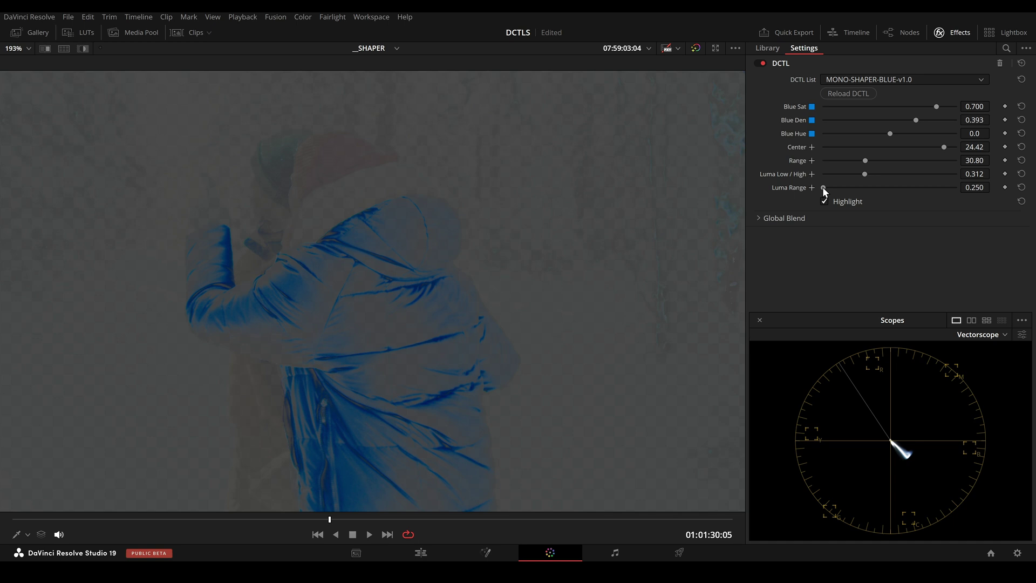
pyautogui.moveTo(826, 186); pyautogui.dragTo(893, 171)
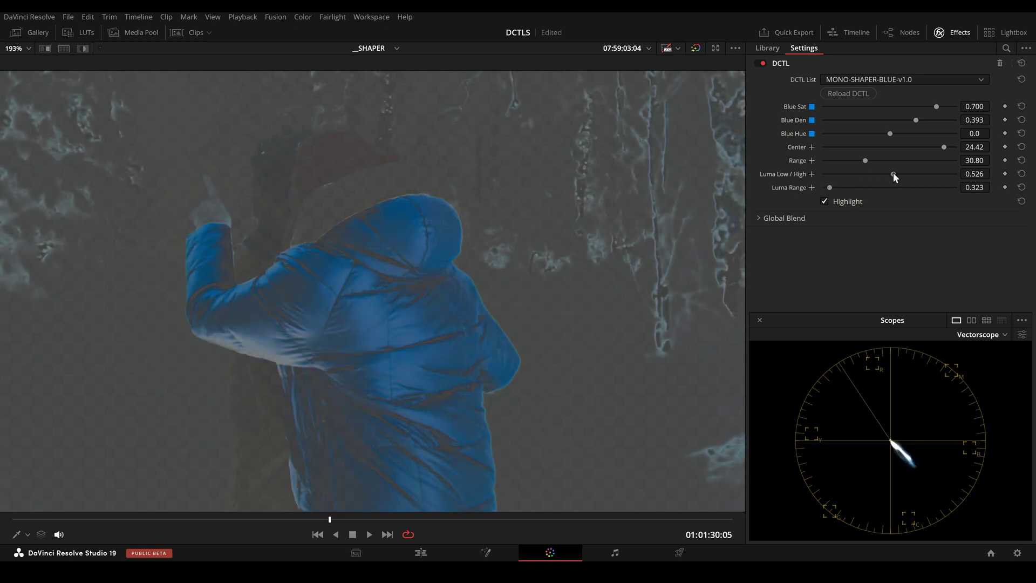
pyautogui.click(847, 201)
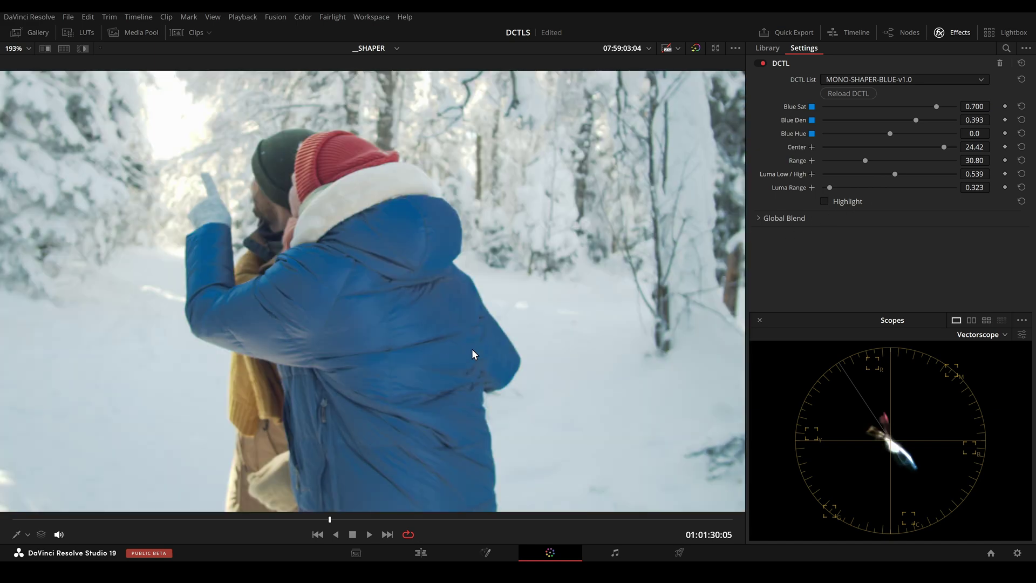
pyautogui.moveTo(316, 520); pyautogui.dragTo(122, 532)
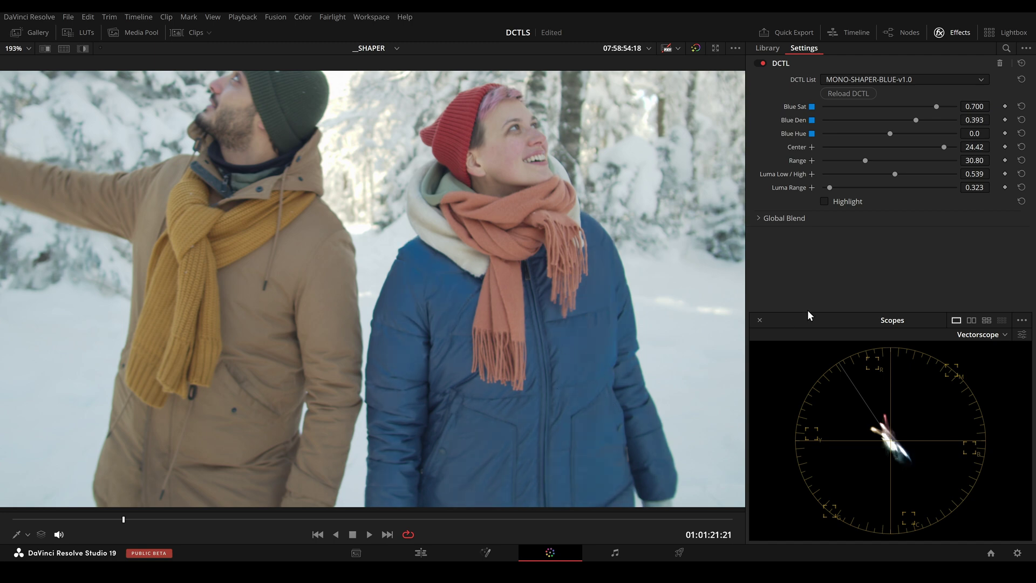
pyautogui.scroll(-2, 544, 321)
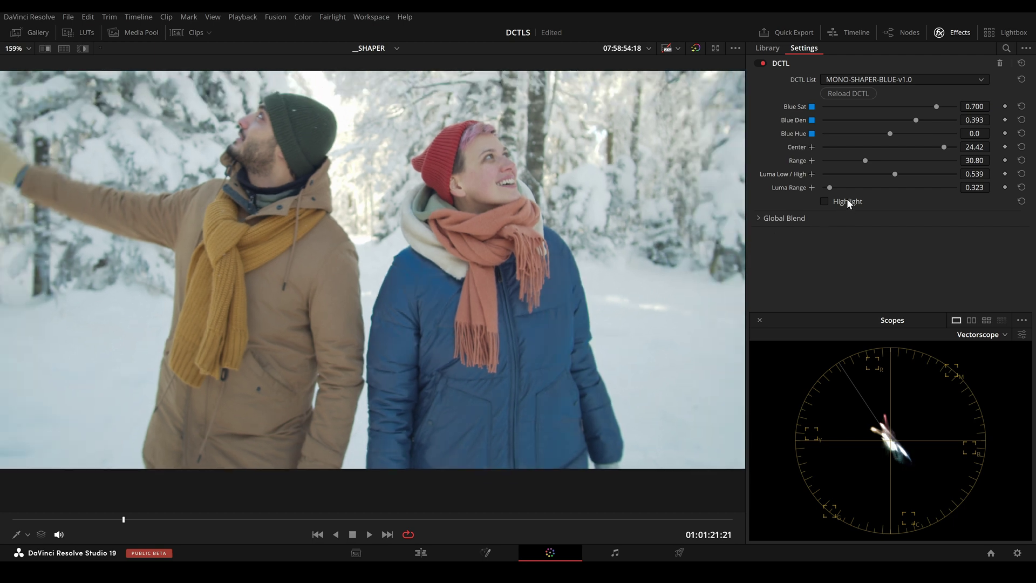
# - Lower Luma Low / High on the blue jacket selection and inspect the jacket up close
pyautogui.moveTo(900, 172); pyautogui.dragTo(852, 178)
pyautogui.scroll(3, 581, 333)
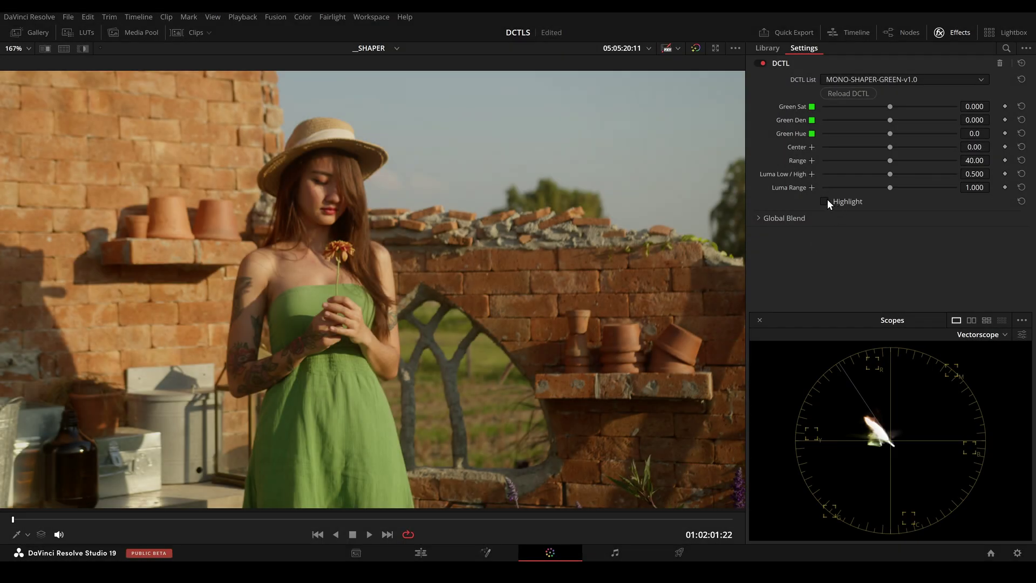
# - Isolate the green dress at 01:02:01:22 using Highlight, with Center 30.00 and Range 35.45, and turn Highlight off
pyautogui.click(825, 200)
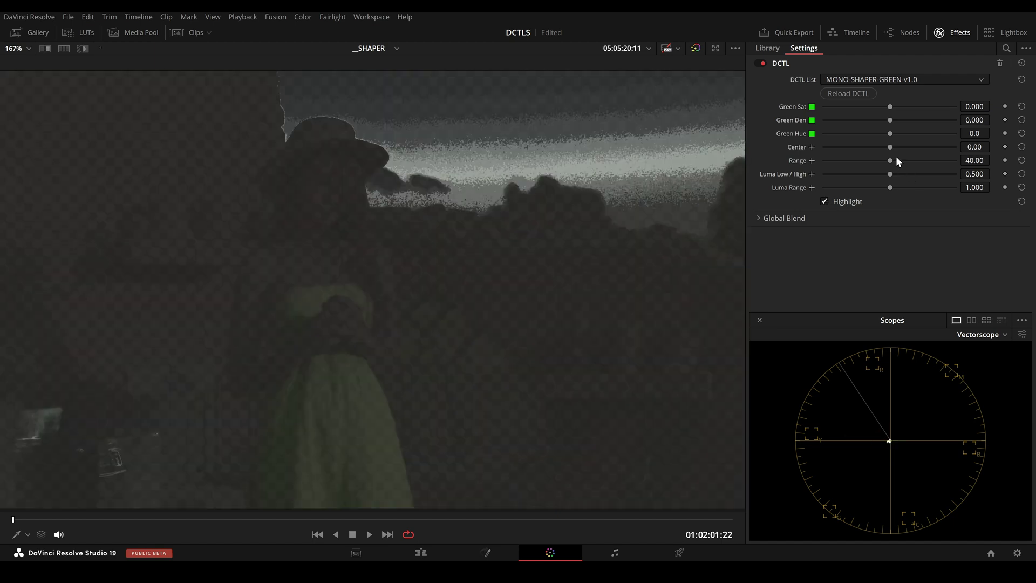
pyautogui.moveTo(888, 161); pyautogui.dragTo(817, 161)
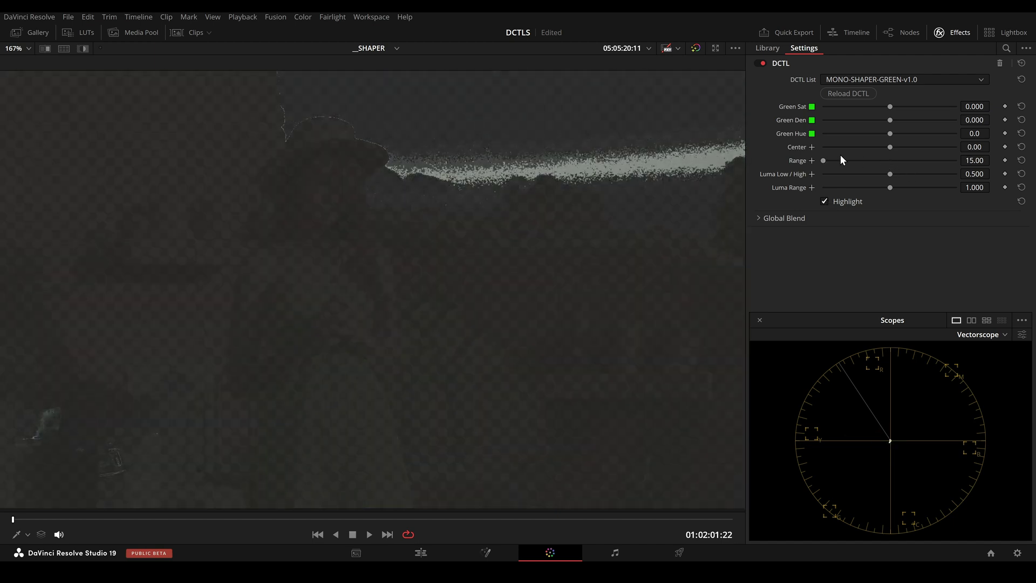
pyautogui.moveTo(888, 147); pyautogui.dragTo(956, 147)
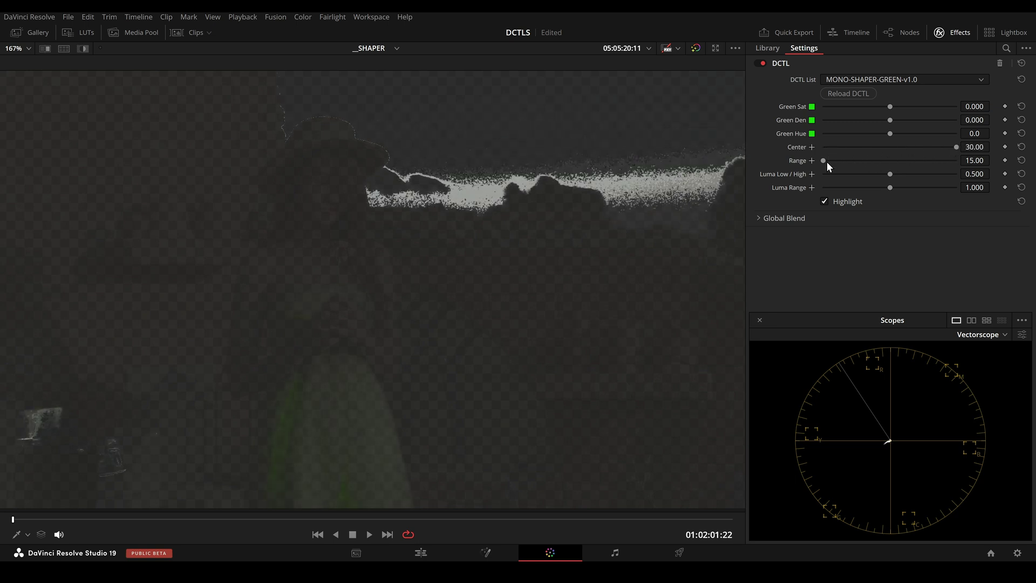
pyautogui.moveTo(823, 161); pyautogui.dragTo(877, 160)
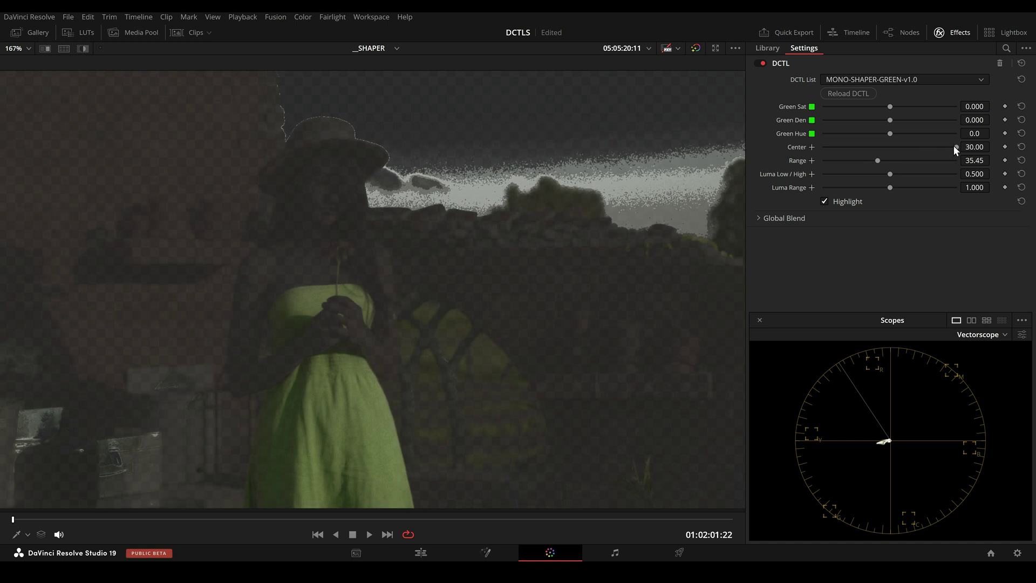
pyautogui.click(824, 201)
# - Adjust the dress colour with Green Den -0.433, Green Sat 0.798 and Green Hue -14.8
pyautogui.moveTo(889, 105)
pyautogui.mouseDown()
pyautogui.moveTo(931, 109)
pyautogui.moveTo(925, 118)
pyautogui.moveTo(935, 106)
pyautogui.moveTo(861, 122)
pyautogui.mouseUp()
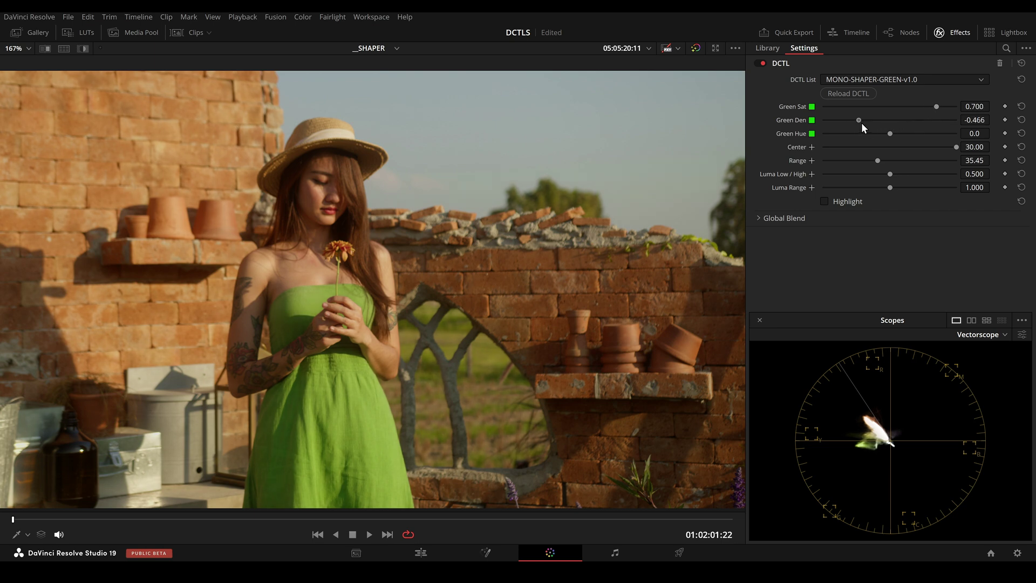
pyautogui.scroll(1, 355, 345)
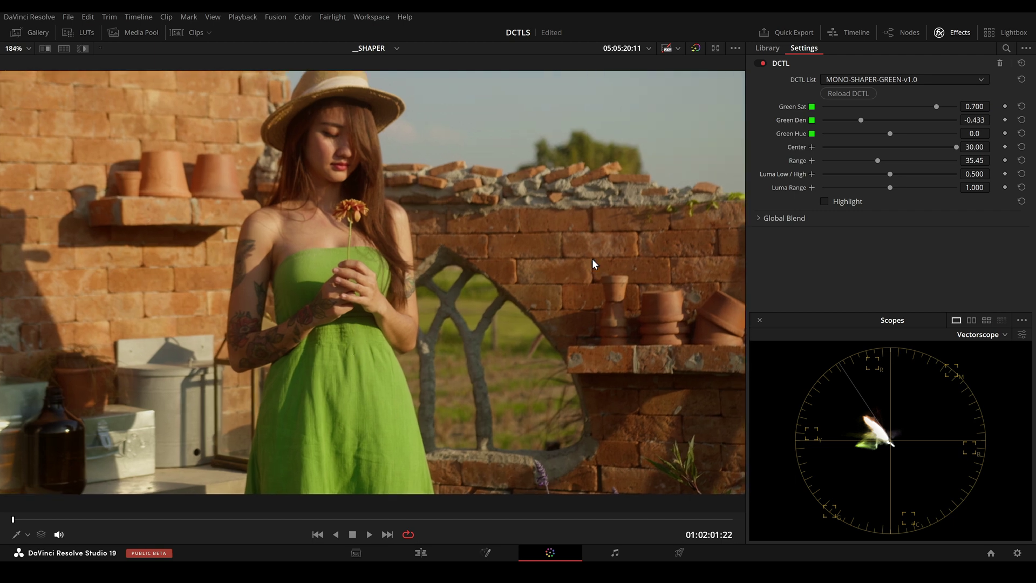
pyautogui.moveTo(933, 110); pyautogui.dragTo(943, 107)
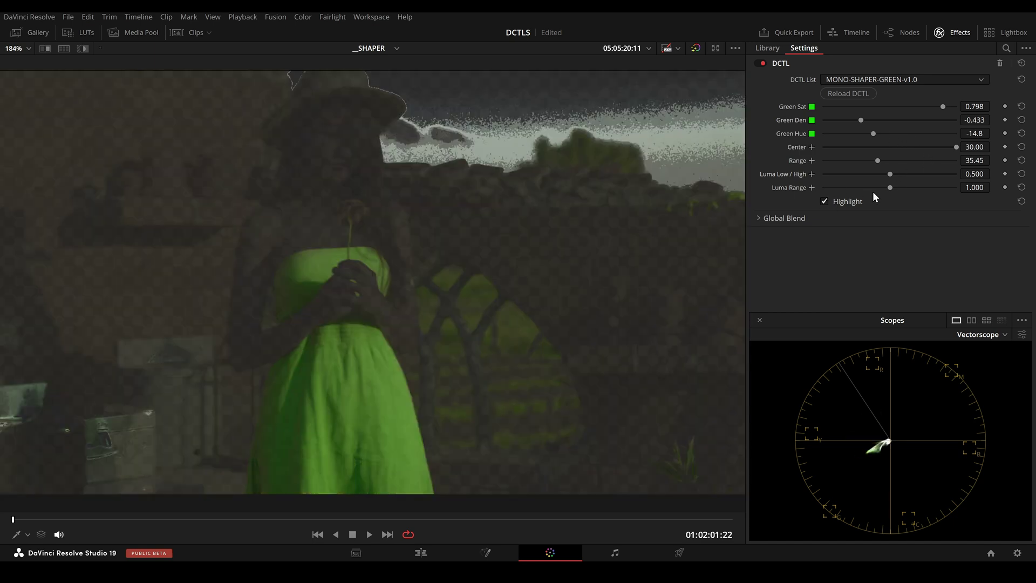
# - Limit the dress selection to its darker tones with Luma Range 0.250 and Luma Low / High 0.275, and turn Highlight off
pyautogui.moveTo(872, 188)
pyautogui.mouseDown()
pyautogui.moveTo(833, 189)
pyautogui.moveTo(840, 175)
pyautogui.moveTo(859, 173)
pyautogui.mouseUp()
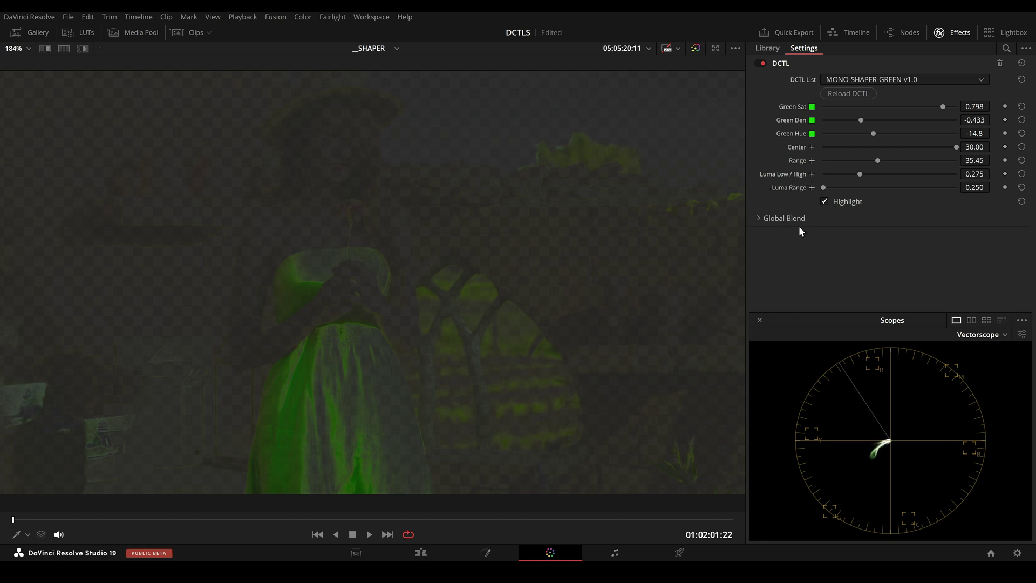
pyautogui.click(854, 200)
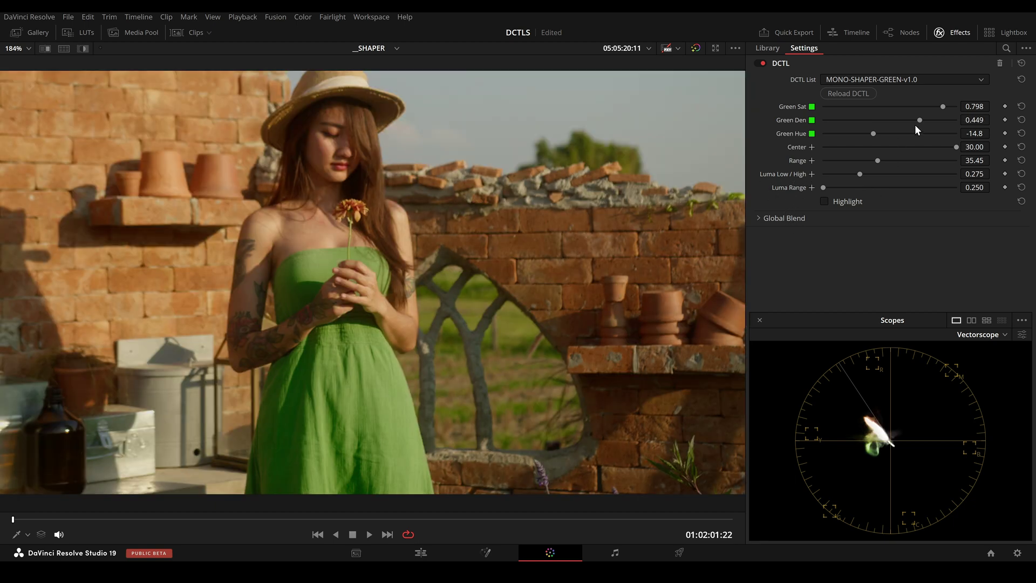
# - Set Green Den to 0.555 and Green Sat to 0.725, and compare the dress up close with and without the effect
pyautogui.moveTo(915, 125); pyautogui.dragTo(937, 108)
pyautogui.scroll(2, 374, 356)
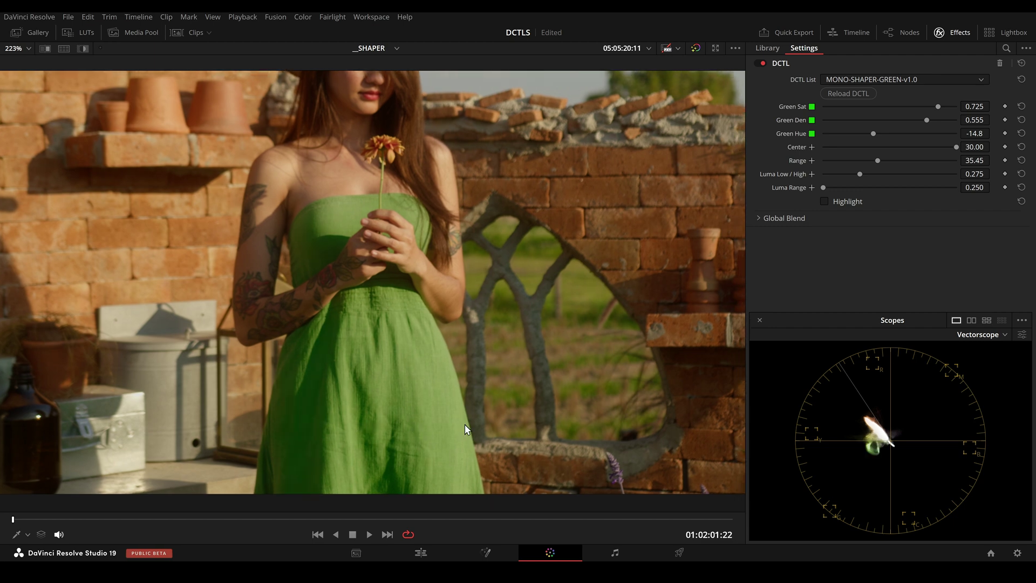
pyautogui.scroll(4, 420, 429)
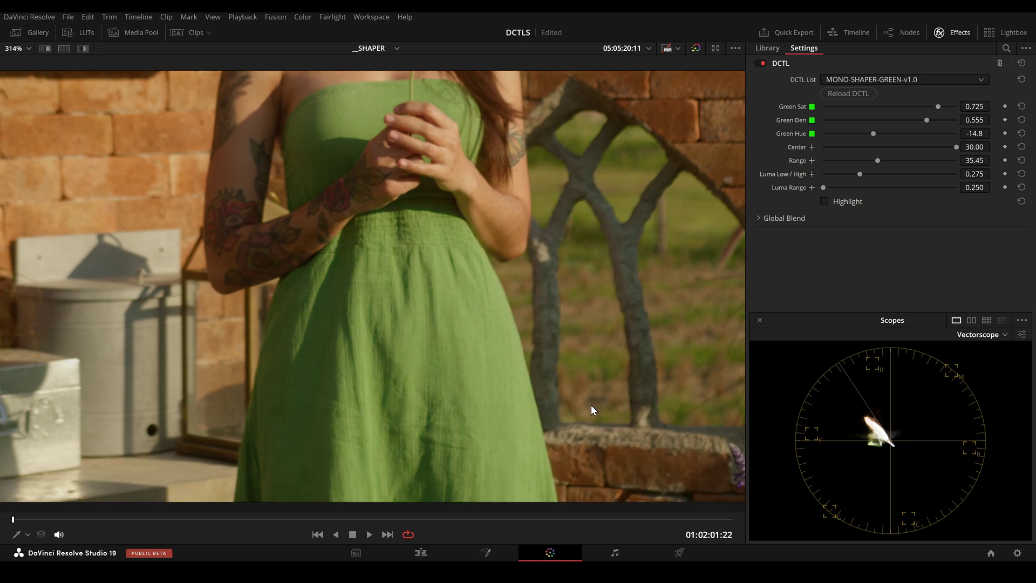
pyautogui.scroll(-2, 602, 406)
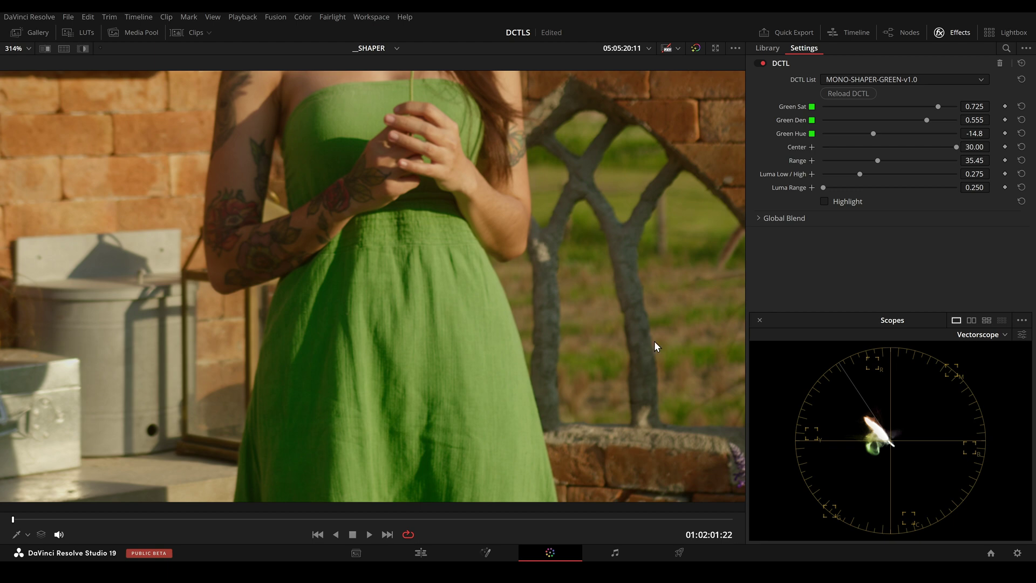
pyautogui.scroll(-2, 649, 345)
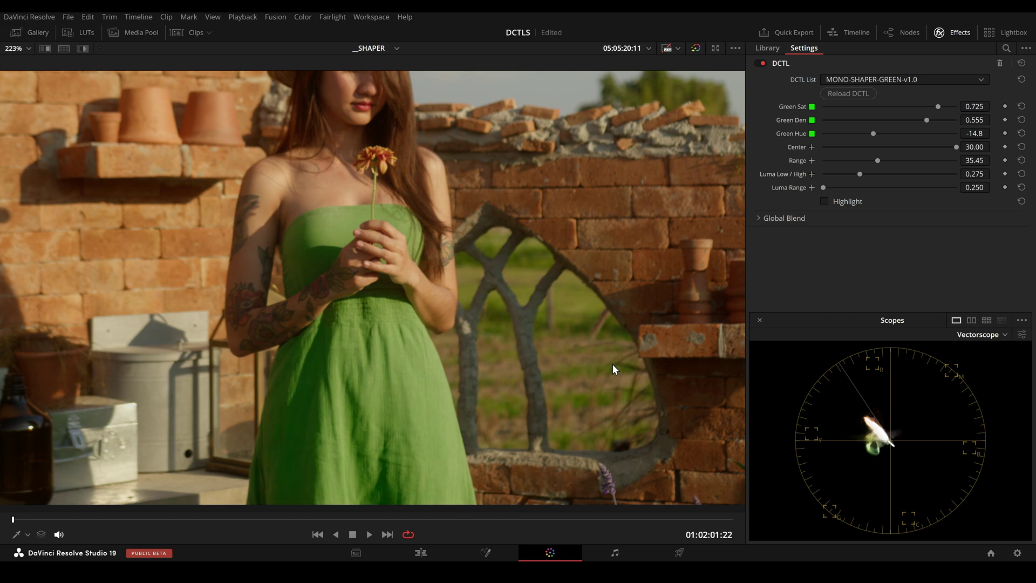
pyautogui.scroll(-1, 591, 358)
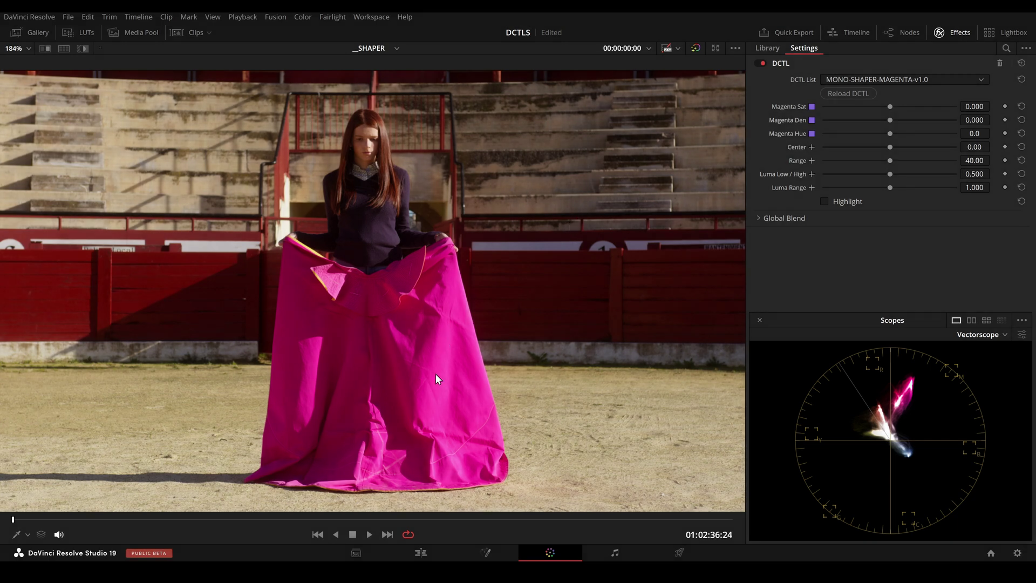
# - Isolate the magenta cape at 01:02:36:24 using Highlight, with Center -30.00 and Range 23.90, and turn Highlight off
pyautogui.click(825, 201)
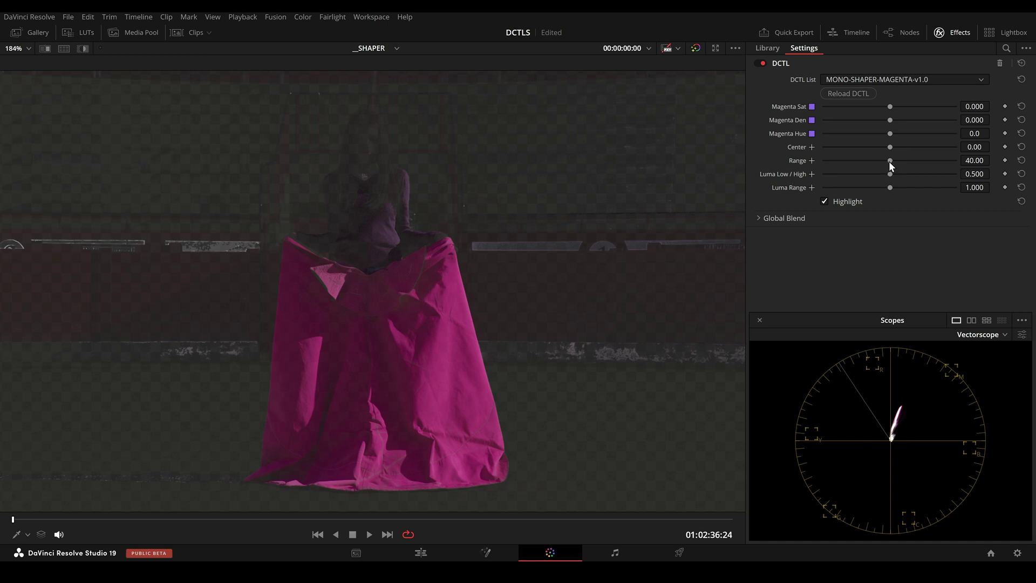
pyautogui.moveTo(885, 160); pyautogui.dragTo(822, 162)
pyautogui.moveTo(891, 146)
pyautogui.mouseDown()
pyautogui.moveTo(919, 146)
pyautogui.moveTo(820, 155)
pyautogui.mouseUp()
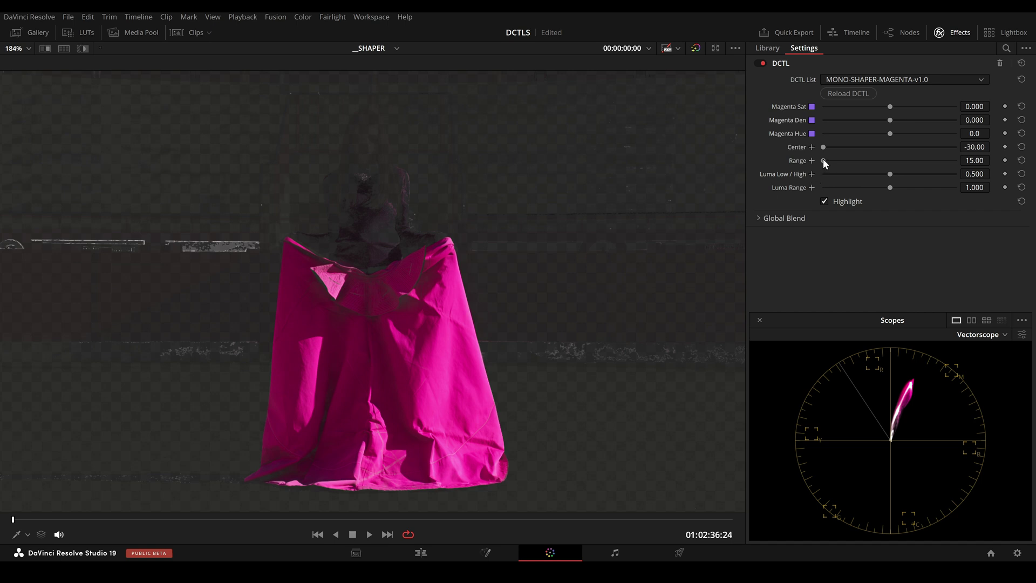
pyautogui.moveTo(823, 159); pyautogui.dragTo(846, 163)
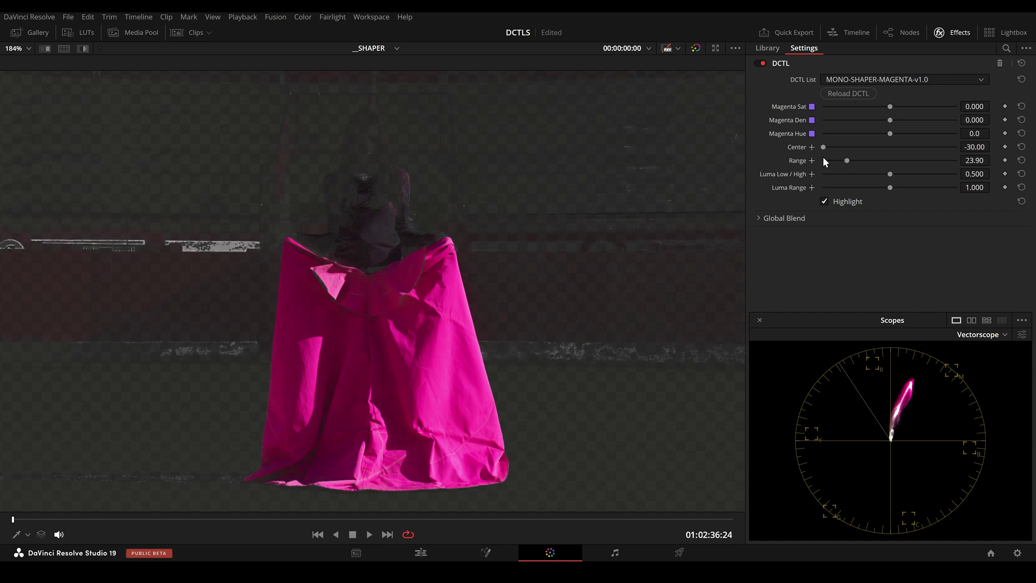
pyautogui.click(824, 201)
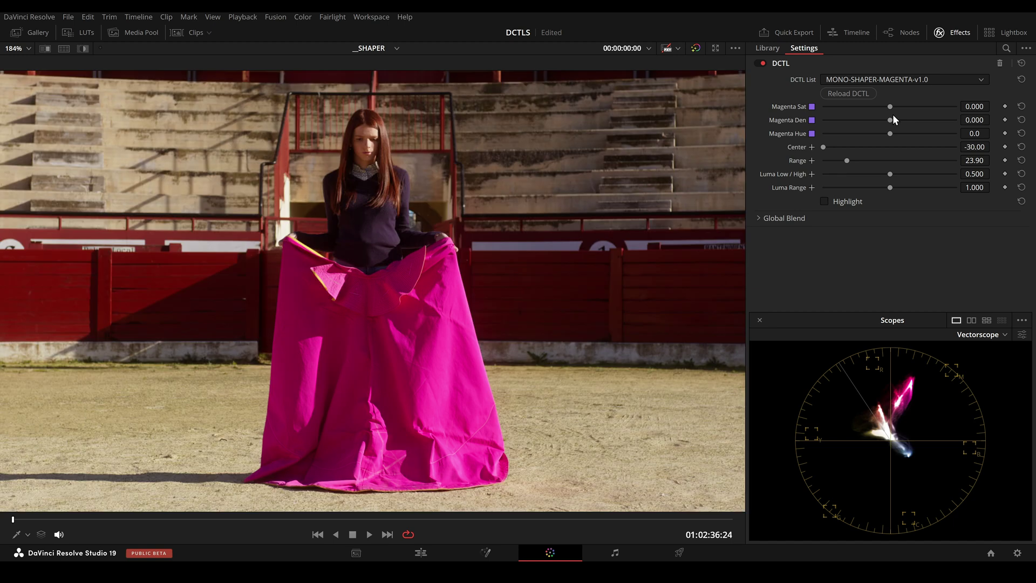
# - Set Magenta Sat to 0.271 and Magenta Den to 0.336, and inspect the cape up close
pyautogui.moveTo(893, 109)
pyautogui.mouseDown()
pyautogui.moveTo(916, 103)
pyautogui.moveTo(889, 110)
pyautogui.moveTo(907, 109)
pyautogui.mouseUp()
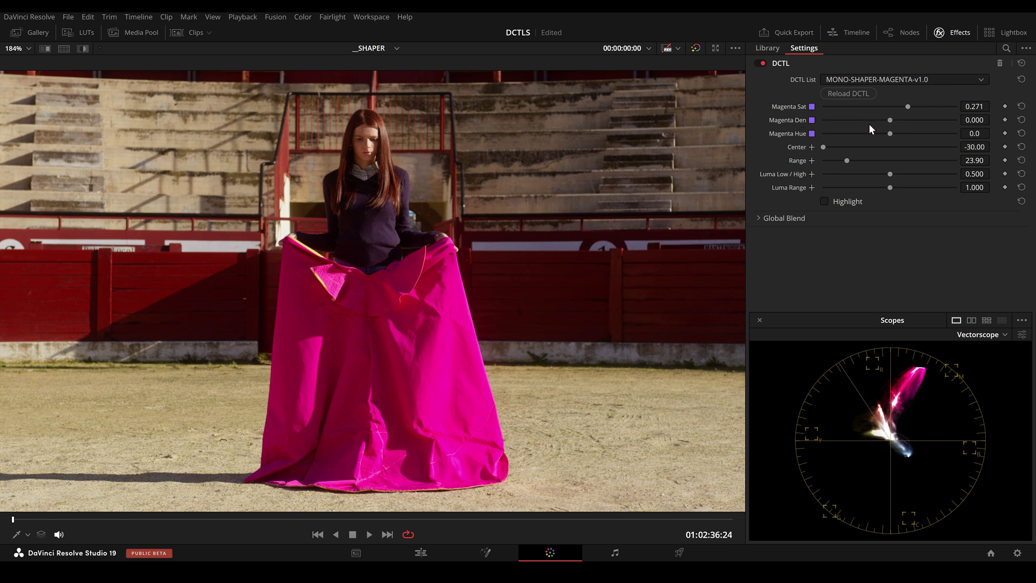
pyautogui.moveTo(889, 121); pyautogui.dragTo(911, 119)
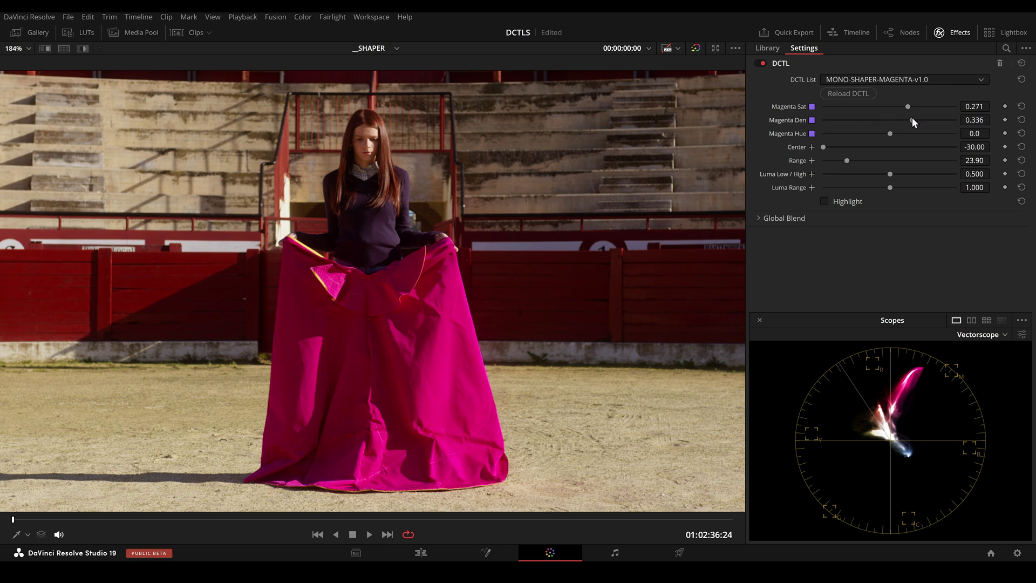
pyautogui.scroll(2, 520, 323)
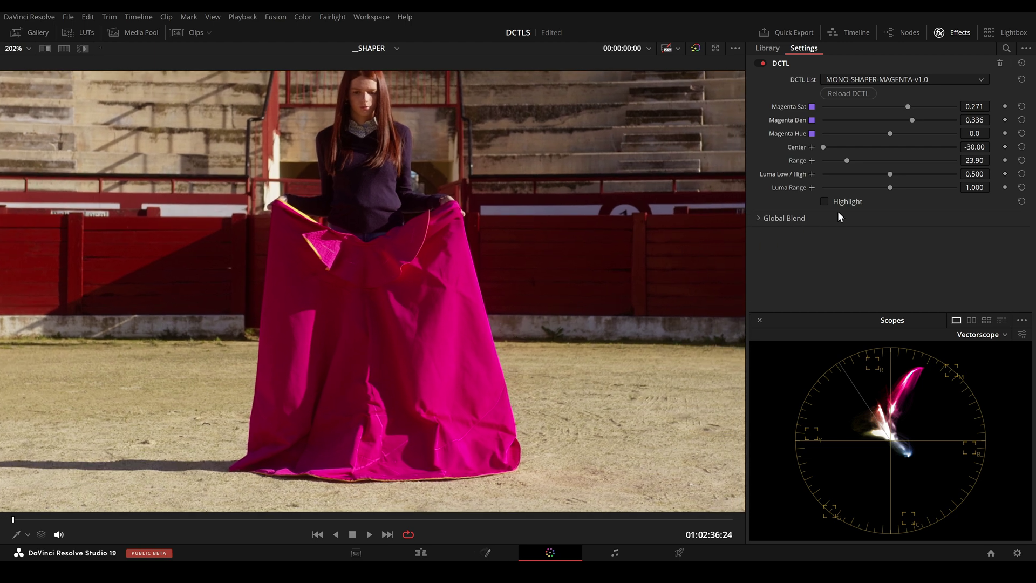
# - Using Highlight, limit the cape selection to its darker tones with Luma Range 0.250 and Luma Low / High 0.336, and turn Highlight off
pyautogui.click(826, 202)
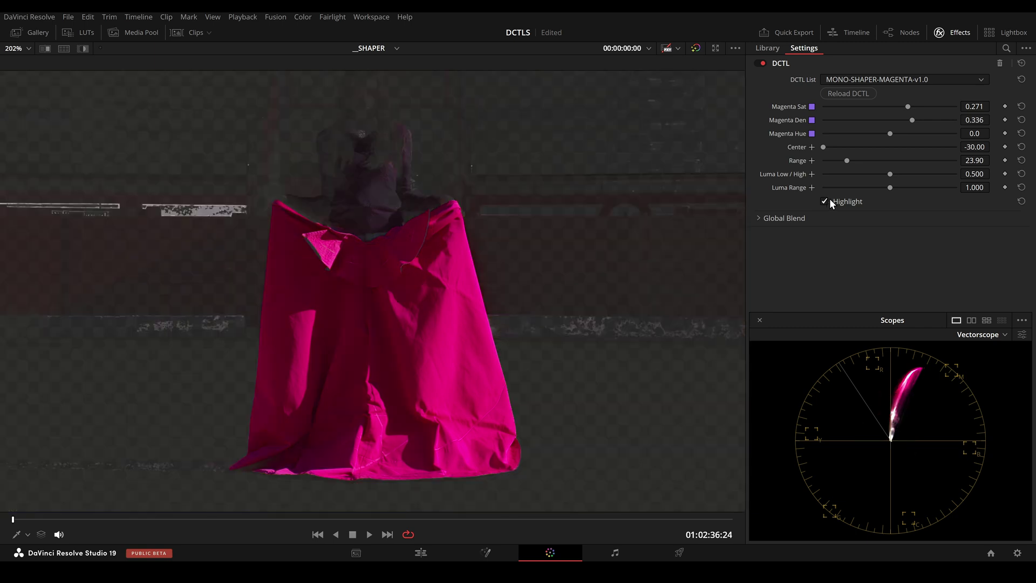
pyautogui.moveTo(887, 187); pyautogui.dragTo(816, 192)
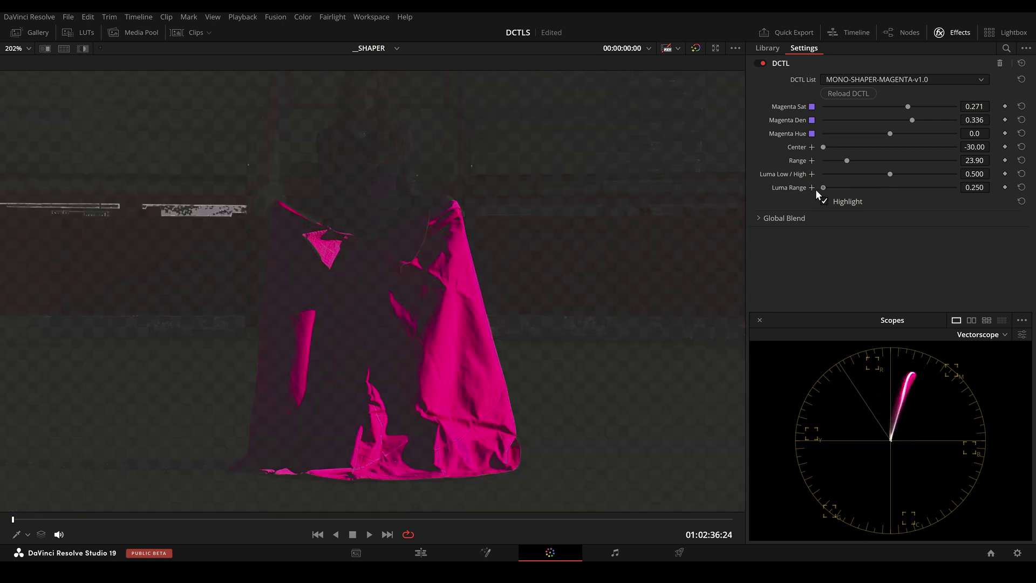
pyautogui.moveTo(884, 174)
pyautogui.mouseDown()
pyautogui.moveTo(844, 176)
pyautogui.moveTo(865, 184)
pyautogui.mouseUp()
pyautogui.click(839, 205)
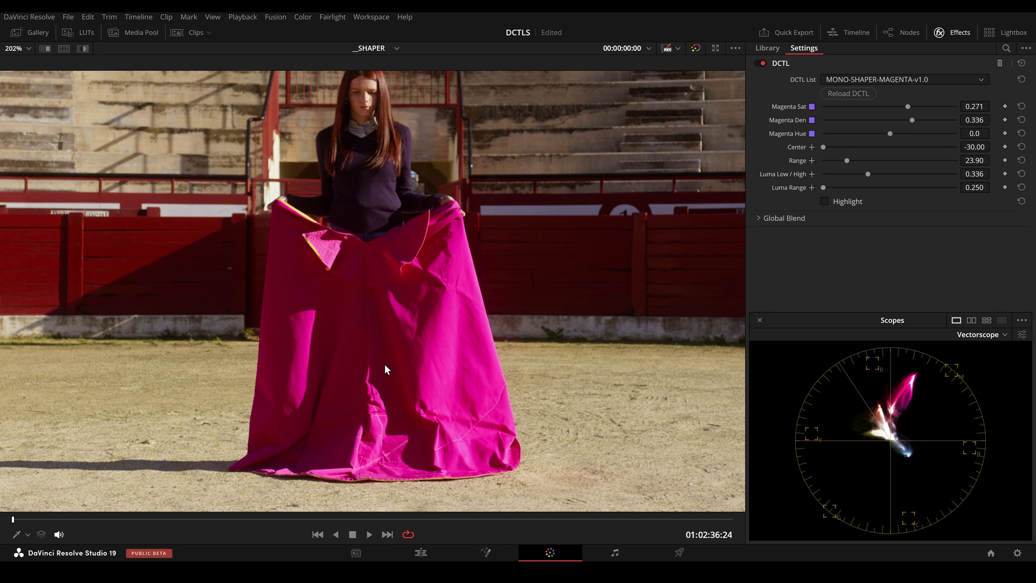
# - Set Magenta Sat to 0.158 and Magenta Den to 0.142, and use Highlight to shift the selection to brighter tones with Luma Low / High 0.461
pyautogui.moveTo(912, 119)
pyautogui.mouseDown()
pyautogui.moveTo(865, 117)
pyautogui.moveTo(906, 128)
pyautogui.moveTo(856, 135)
pyautogui.moveTo(930, 135)
pyautogui.moveTo(852, 138)
pyautogui.moveTo(900, 138)
pyautogui.moveTo(890, 111)
pyautogui.moveTo(903, 122)
pyautogui.mouseUp()
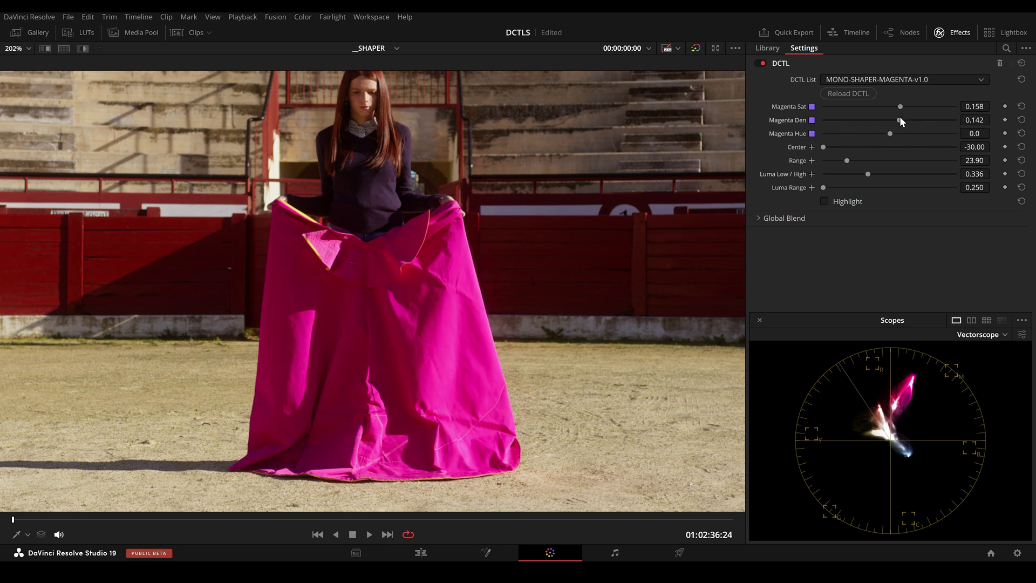
pyautogui.click(842, 203)
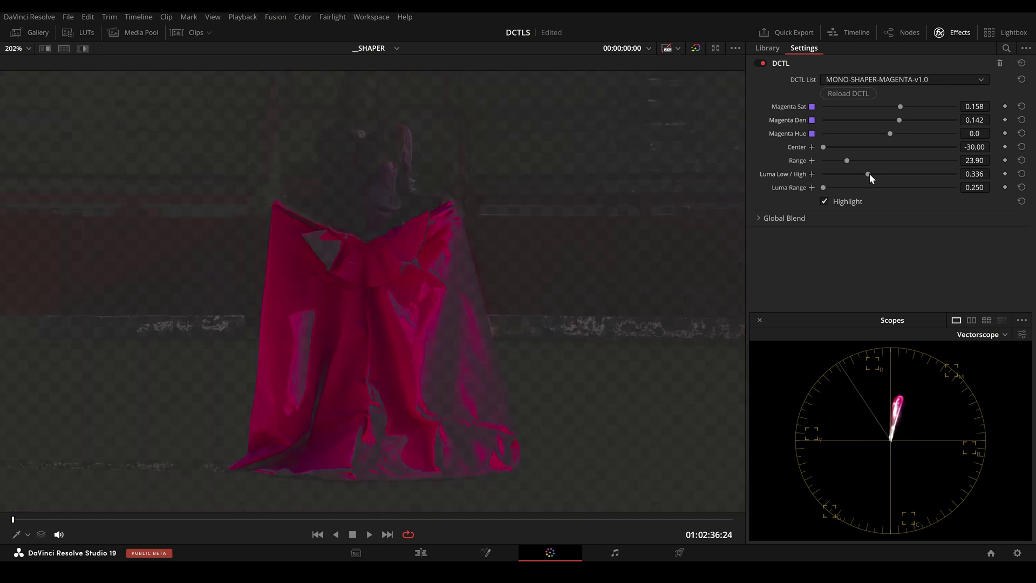
pyautogui.moveTo(869, 173); pyautogui.dragTo(884, 176)
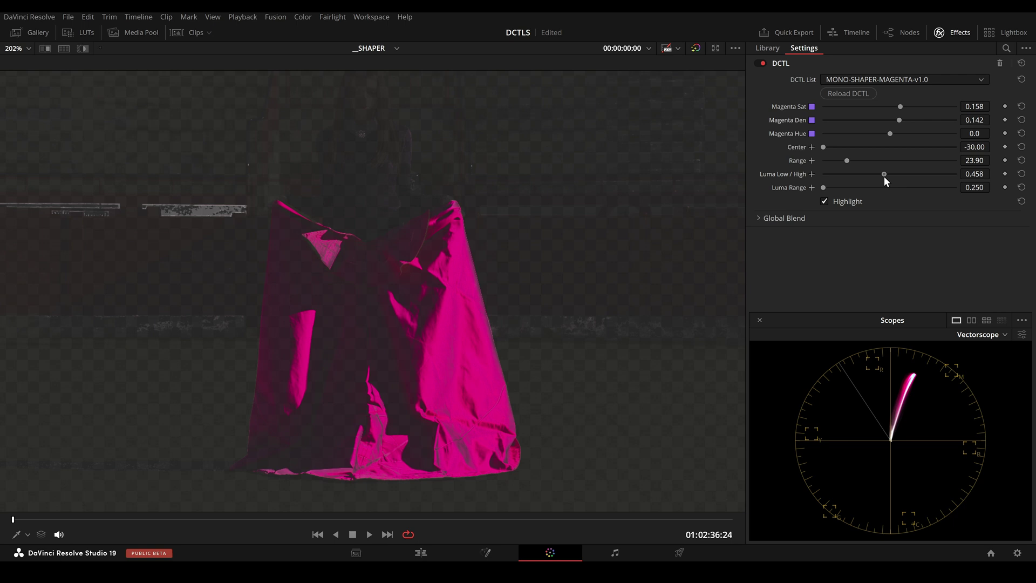
pyautogui.click(840, 201)
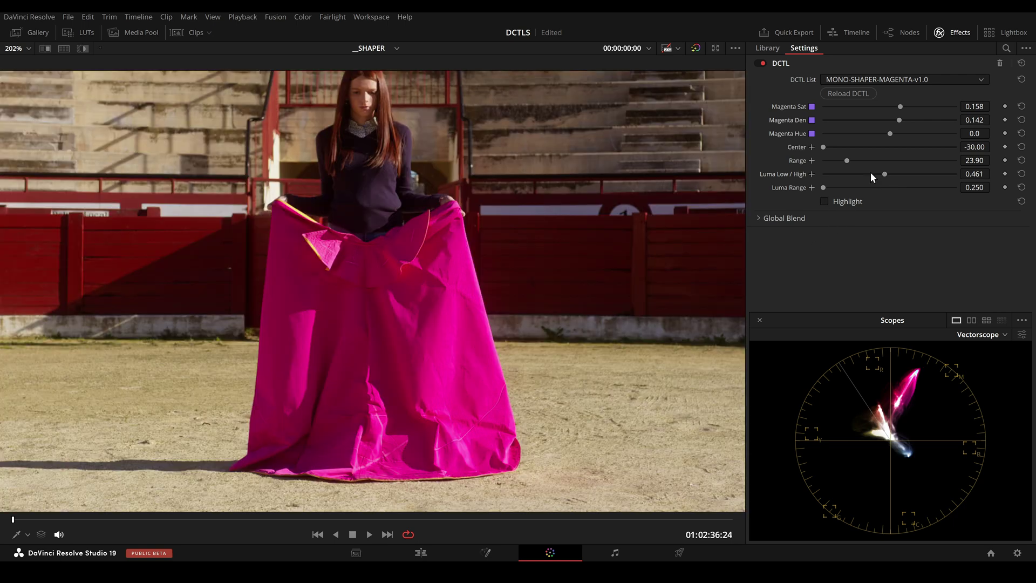
# - Set Magenta Den to 0.514, compare the cape with and without the effect, and shift Magenta Hue slightly negative
pyautogui.moveTo(908, 120); pyautogui.dragTo(924, 137)
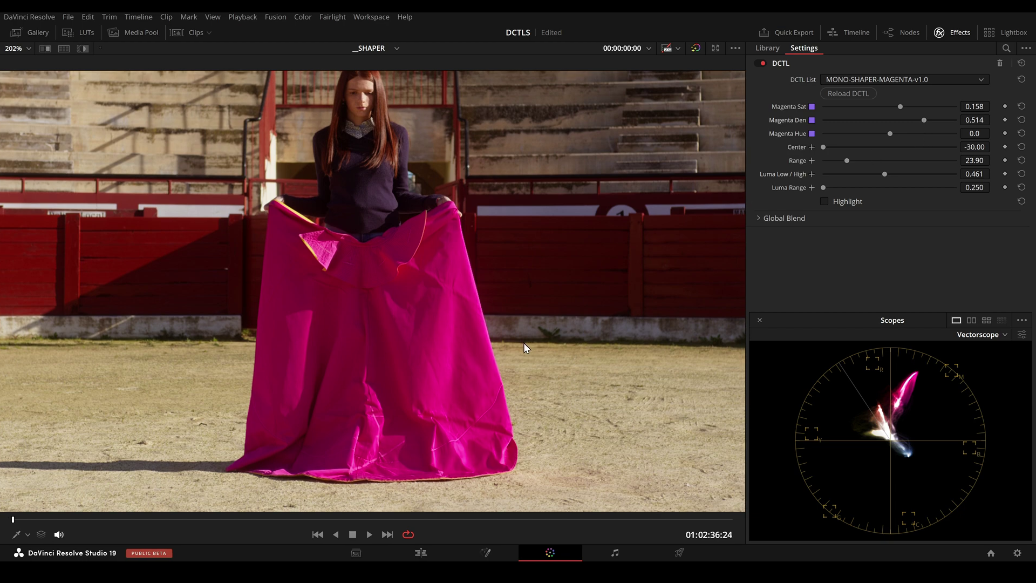
pyautogui.scroll(2, 446, 406)
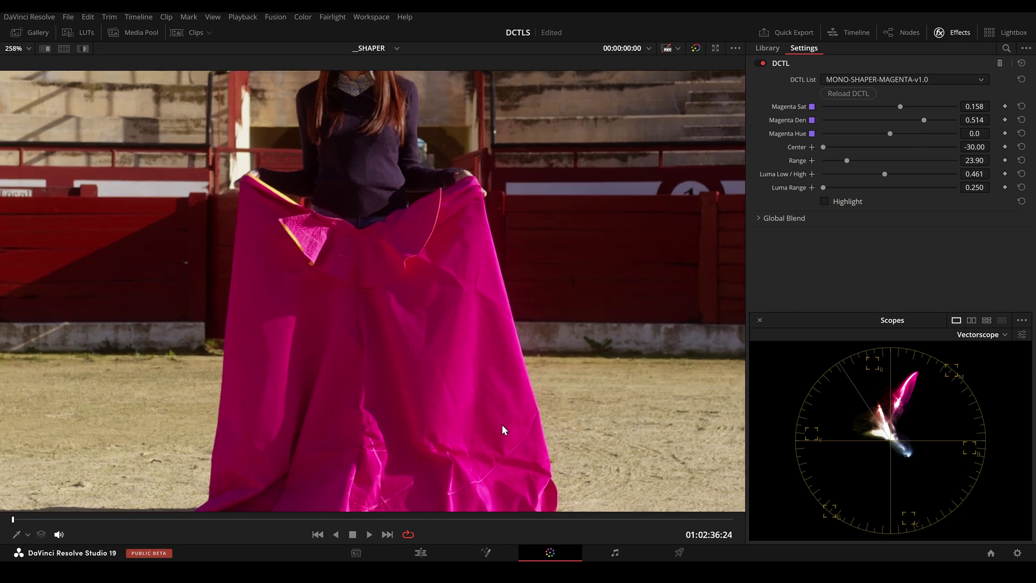
pyautogui.scroll(-2, 493, 384)
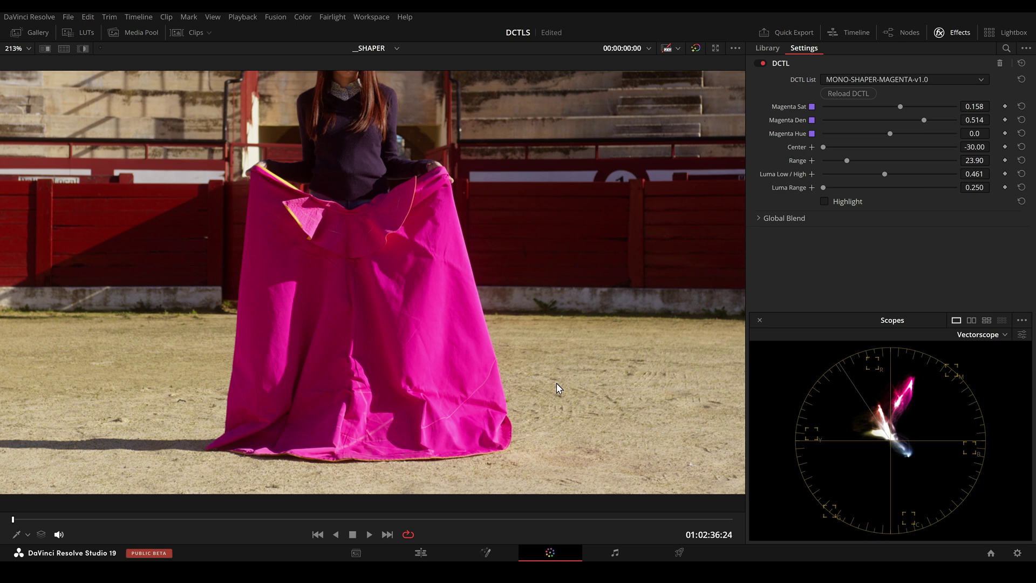
pyautogui.scroll(-2, 509, 330)
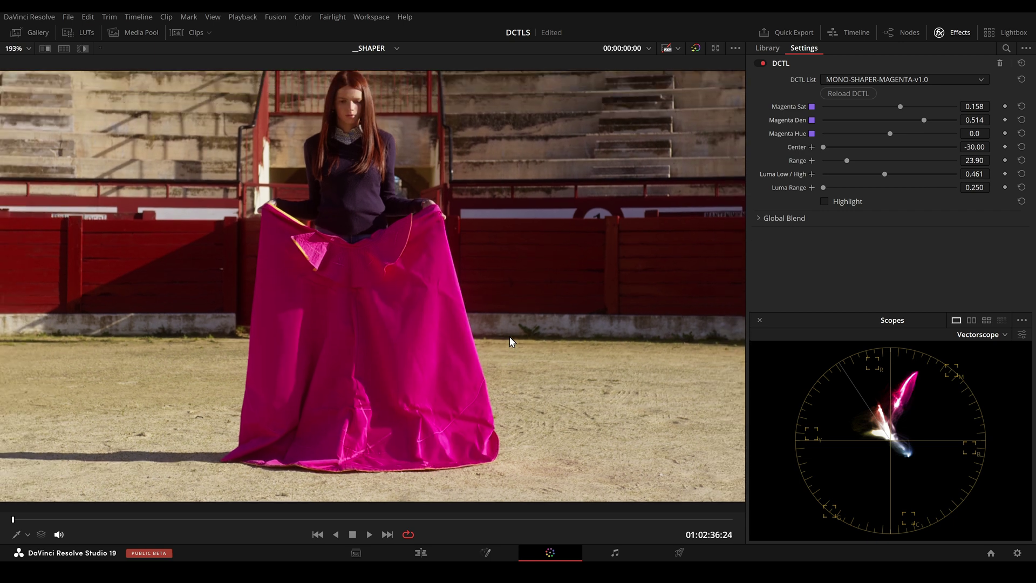
pyautogui.moveTo(889, 133)
pyautogui.mouseDown()
pyautogui.moveTo(872, 134)
pyautogui.moveTo(900, 134)
pyautogui.moveTo(882, 135)
pyautogui.mouseUp()
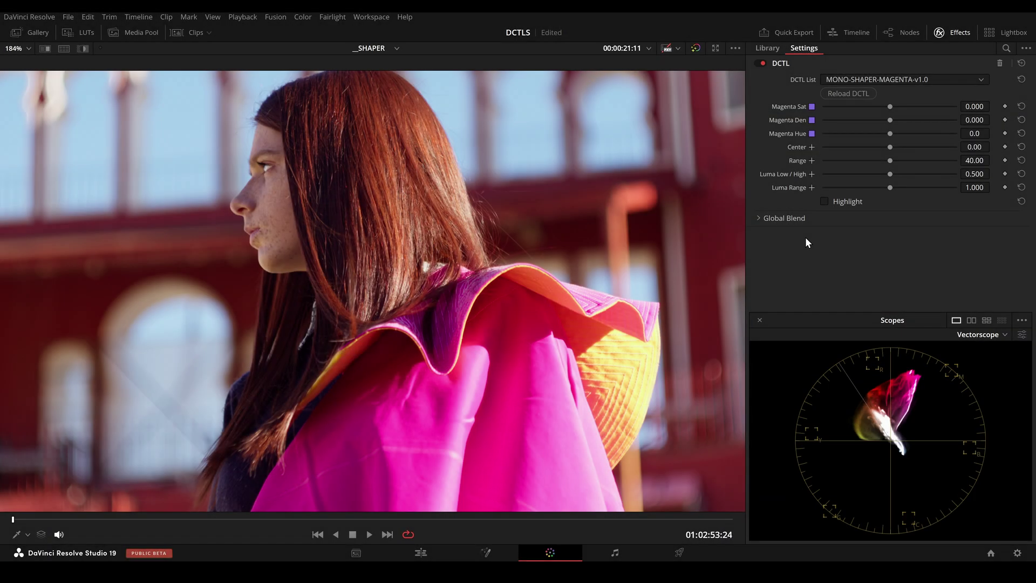
# - Using Highlight, isolate the magenta cape with Center -29.28 and Range 21.67, and turn Highlight off
pyautogui.click(824, 201)
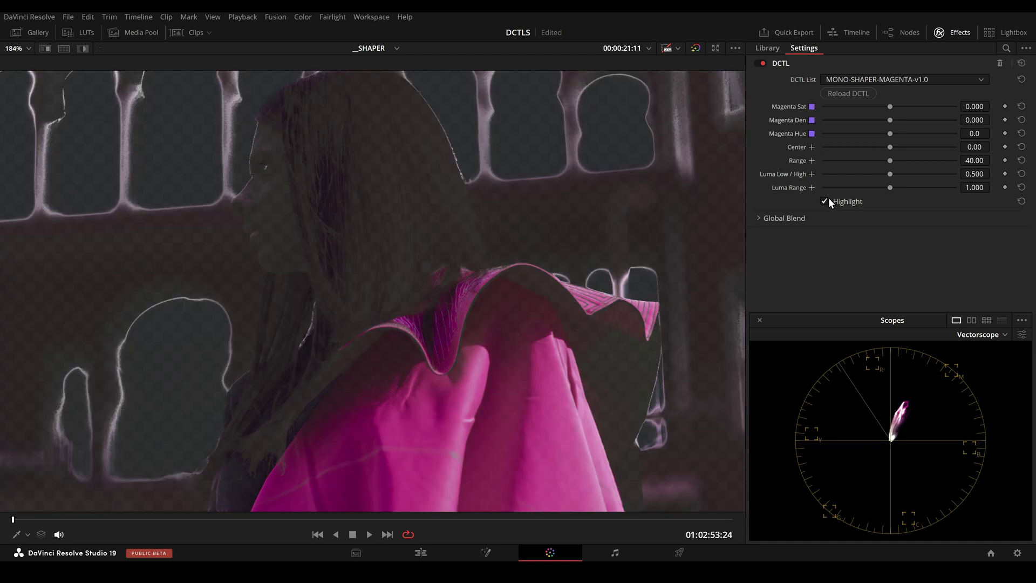
pyautogui.moveTo(890, 160); pyautogui.dragTo(822, 161)
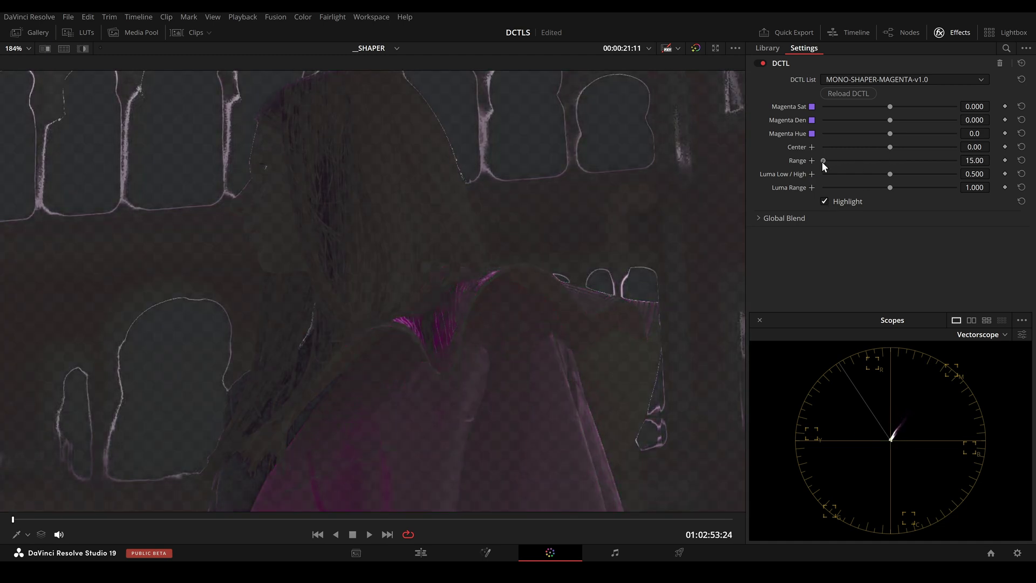
pyautogui.moveTo(890, 146)
pyautogui.mouseDown()
pyautogui.moveTo(819, 150)
pyautogui.moveTo(840, 160)
pyautogui.mouseUp()
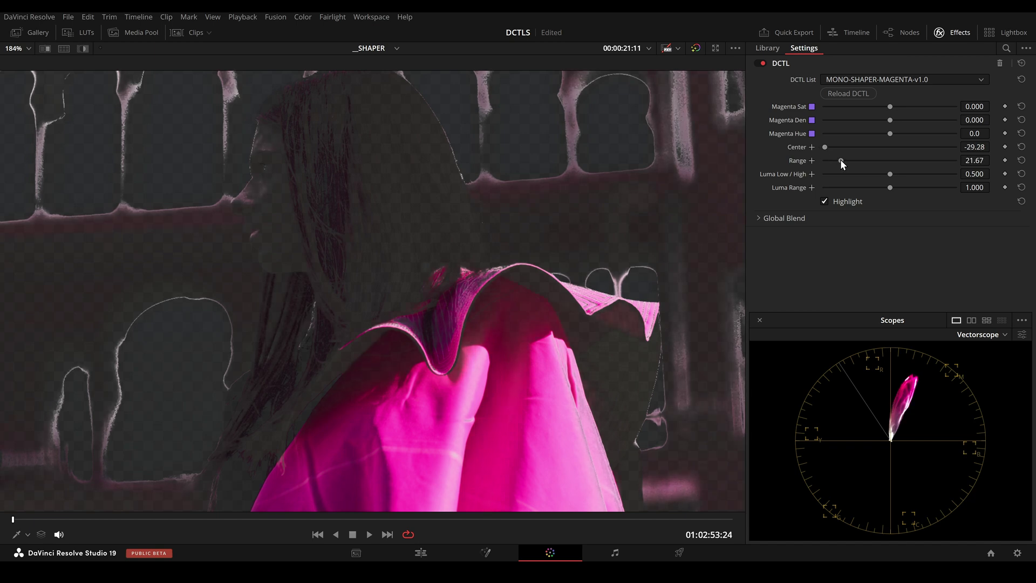
pyautogui.click(838, 203)
# - Set Magenta Sat to 0.417 and Magenta Den to 0.304, and compare the cape with and without the adjustment
pyautogui.moveTo(891, 123)
pyautogui.mouseDown()
pyautogui.moveTo(920, 122)
pyautogui.moveTo(908, 119)
pyautogui.moveTo(918, 109)
pyautogui.mouseUp()
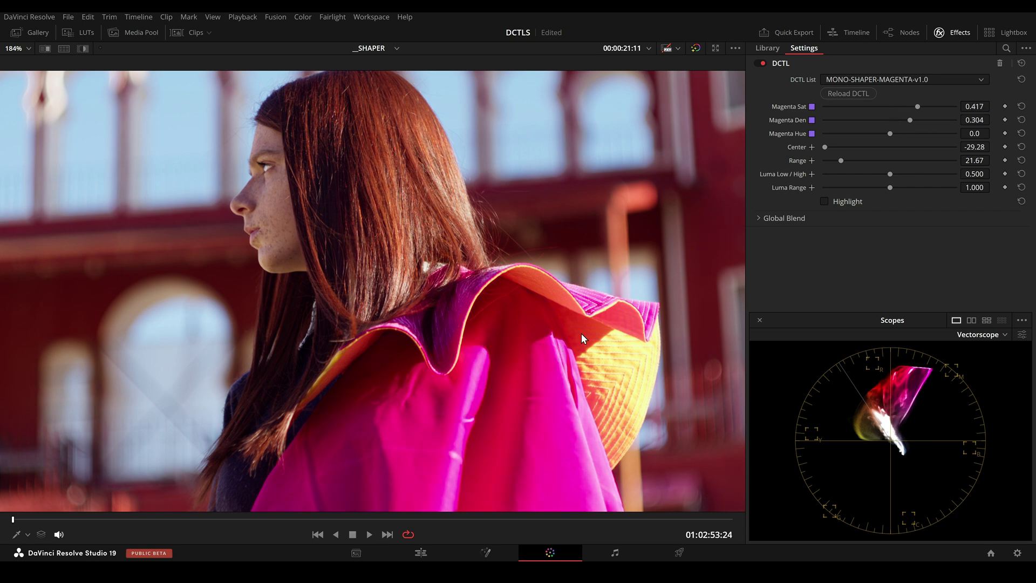
pyautogui.scroll(-1, 492, 301)
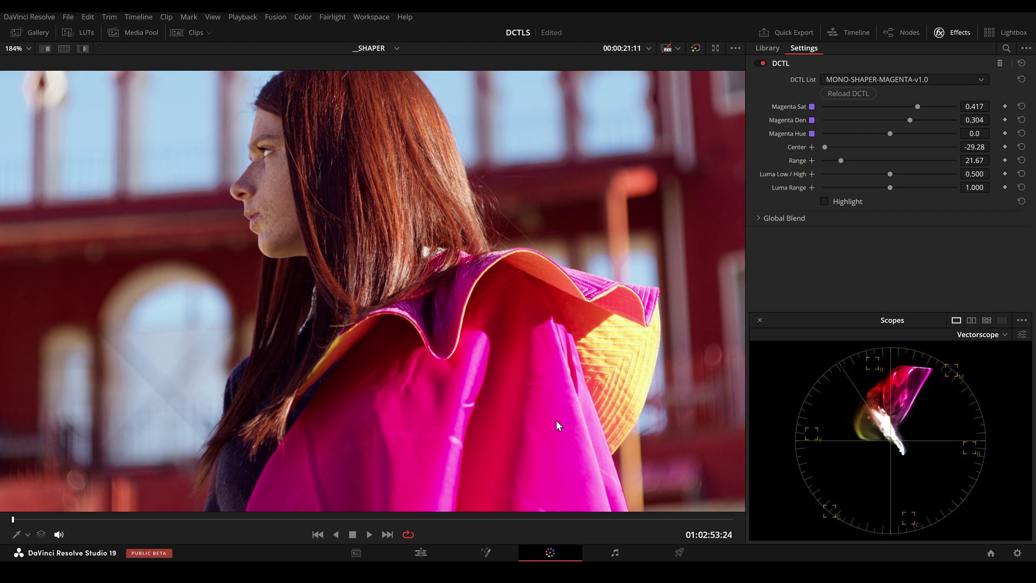
pyautogui.hotkey('ctrl', 'd')
pyautogui.hotkey('ctrl', 'd')
# - Using Highlight, restrict the selection to the cape's darker folds with Luma Range 0.287 and Luma Low / High 0.397, and turn Highlight off
pyautogui.click(845, 205)
pyautogui.moveTo(883, 188); pyautogui.dragTo(825, 197)
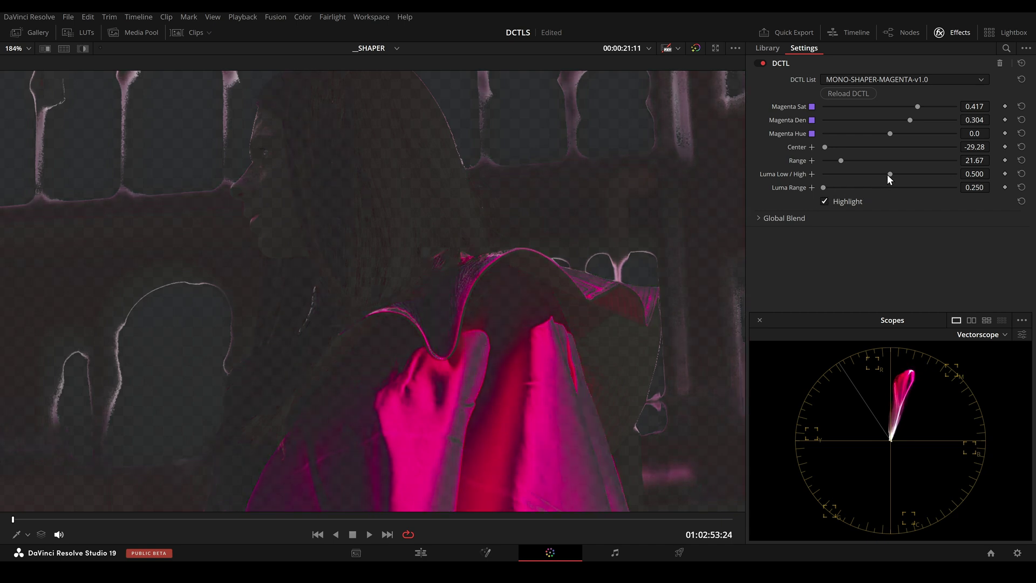
pyautogui.moveTo(887, 174); pyautogui.dragTo(823, 190)
pyautogui.click(849, 203)
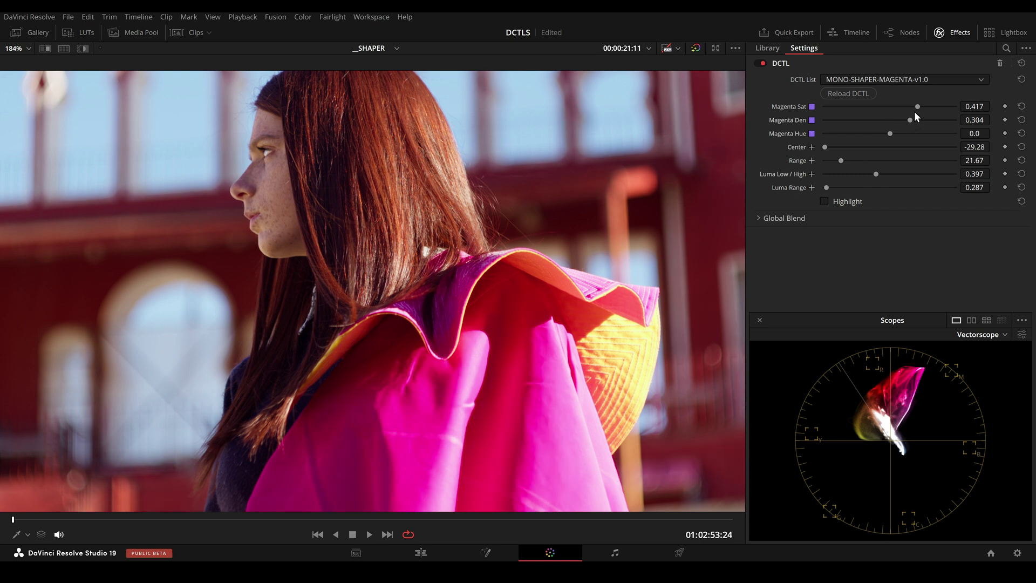
# - Set Magenta Sat to 0.126 and Magenta Den to 0.587 for the cape's darker folds
pyautogui.moveTo(915, 106); pyautogui.dragTo(901, 130)
pyautogui.scroll(-1, 472, 295)
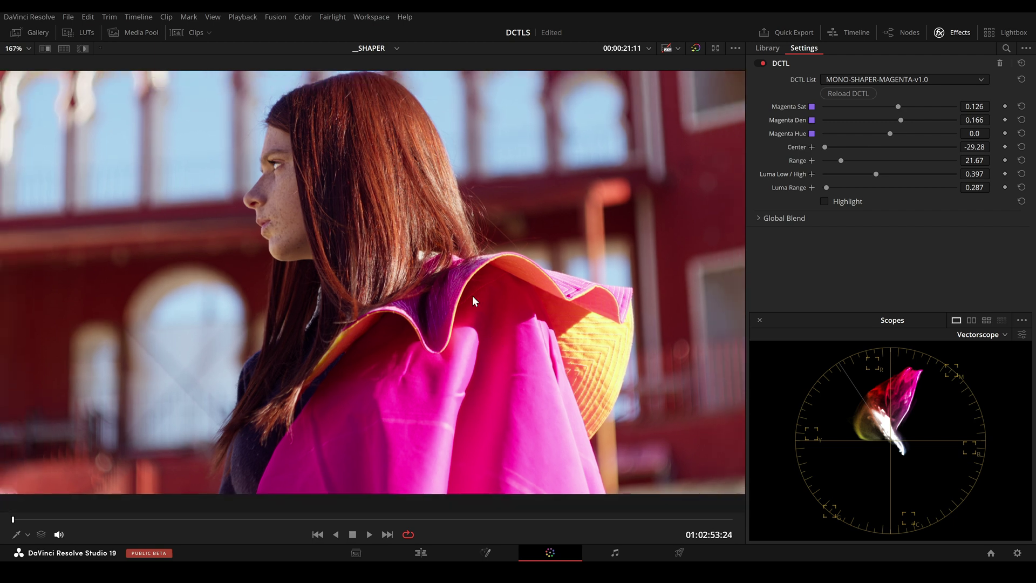
pyautogui.scroll(1, 676, 271)
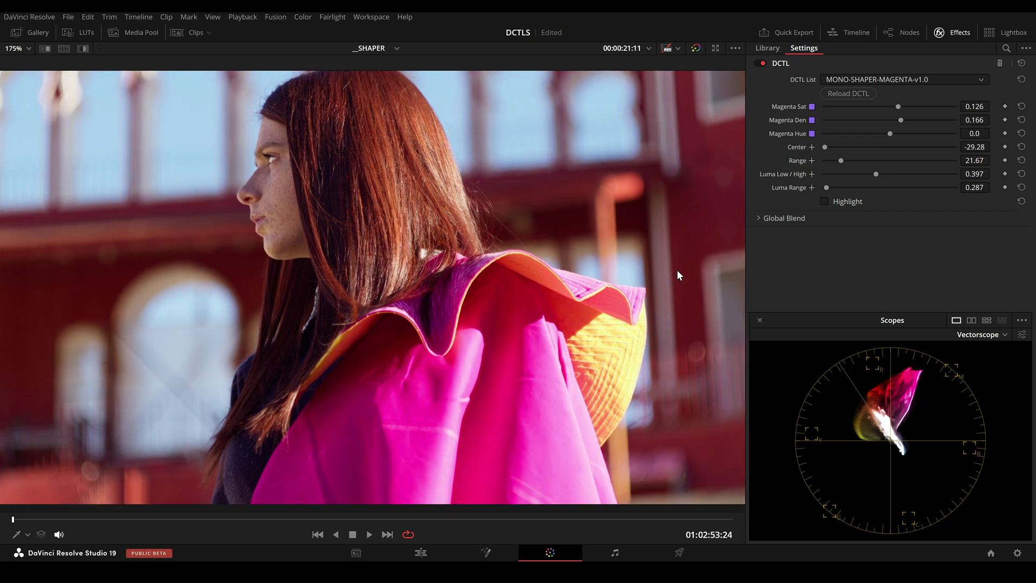
pyautogui.moveTo(901, 118); pyautogui.dragTo(923, 120)
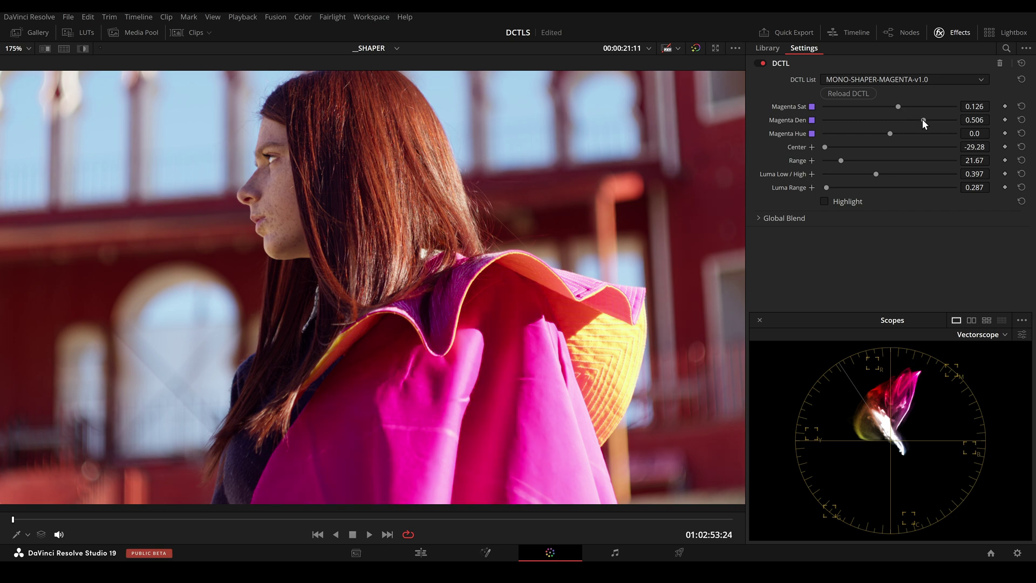
pyautogui.moveTo(921, 118)
pyautogui.mouseDown()
pyautogui.moveTo(875, 121)
pyautogui.moveTo(941, 125)
pyautogui.moveTo(855, 134)
pyautogui.moveTo(936, 134)
pyautogui.moveTo(879, 137)
pyautogui.moveTo(928, 137)
pyautogui.mouseUp()
# - Using Highlight, shift the selection to the cape's brighter areas with Luma Low / High 0.615, and turn Highlight off
pyautogui.click(841, 202)
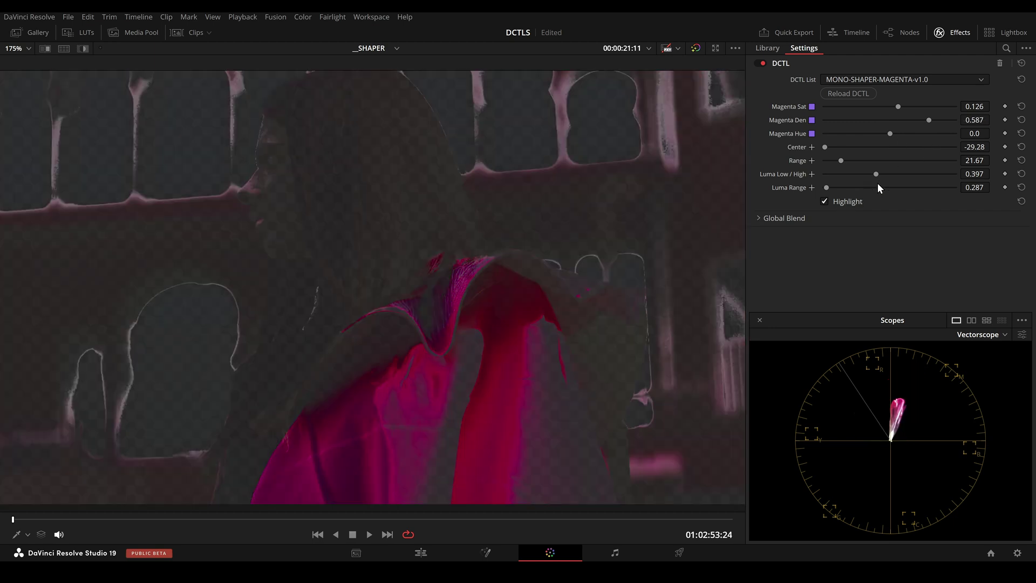
pyautogui.moveTo(876, 174); pyautogui.dragTo(894, 174)
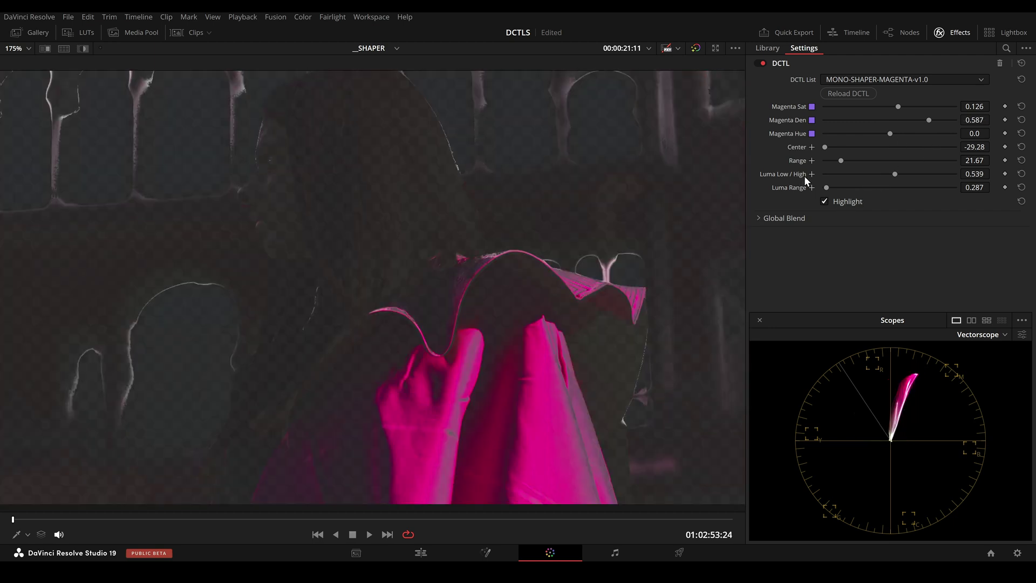
pyautogui.moveTo(895, 174); pyautogui.dragTo(905, 174)
pyautogui.click(845, 200)
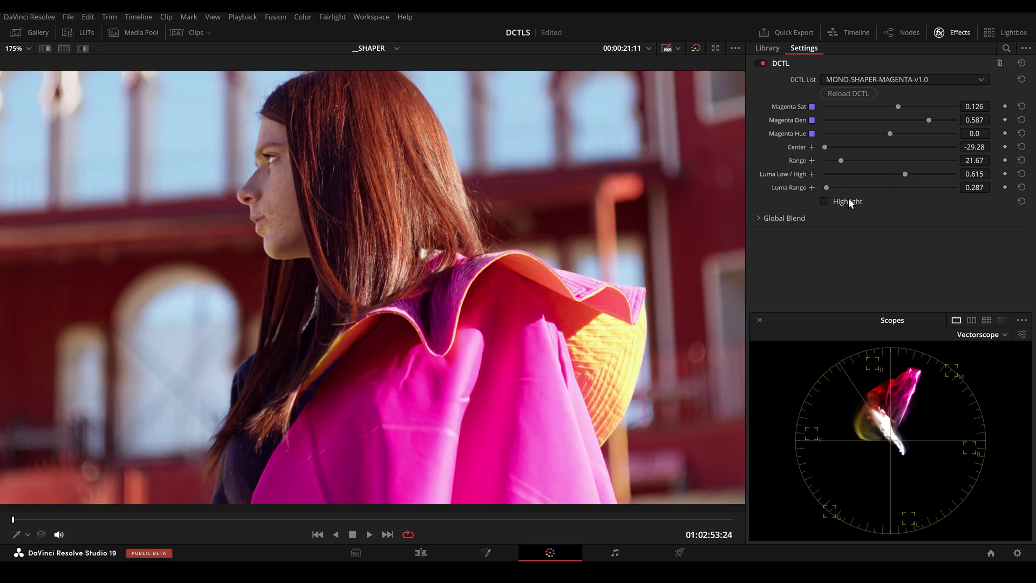
# - Set Magenta Den to 0.514 and Magenta Sat to 0.231, and readjust the cape selection's Luma Range and Luma Low / High
pyautogui.moveTo(937, 122); pyautogui.dragTo(903, 107)
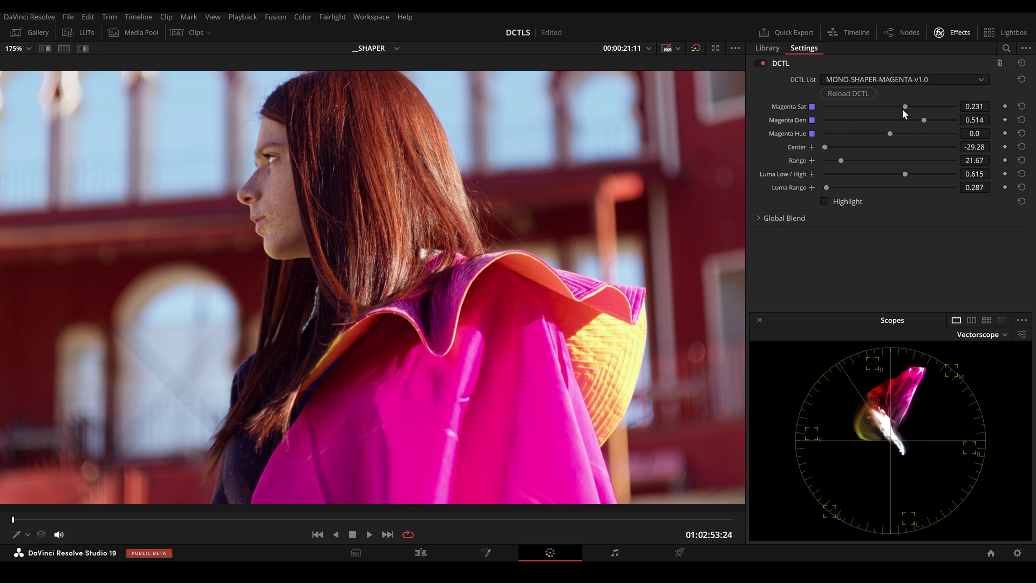
pyautogui.moveTo(825, 188); pyautogui.dragTo(897, 174)
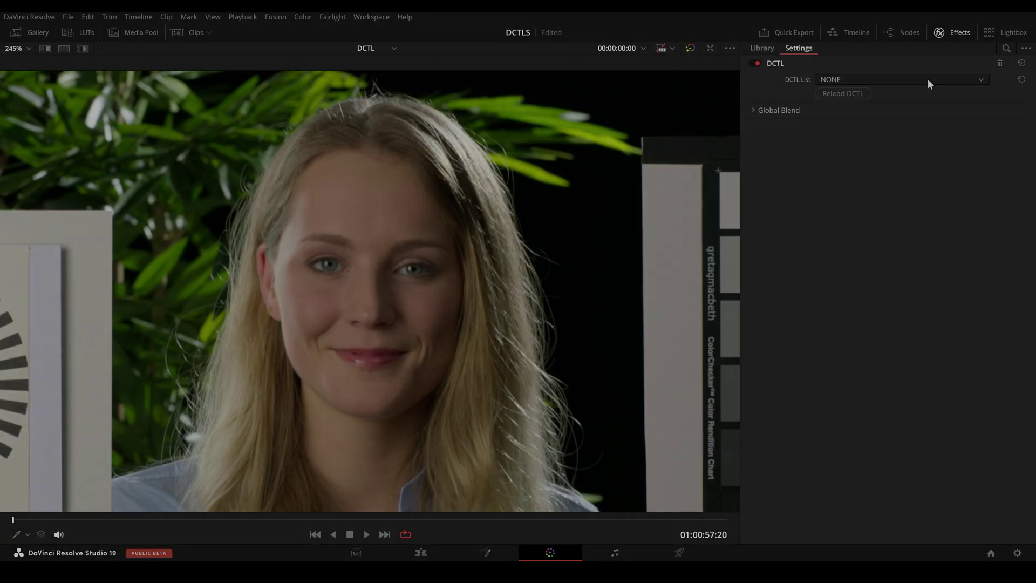
# - Load MONO-SHAPER-SKIN-v1.0 on the blonde woman's portrait and, with Highlight on, narrow the skin selection to Range 26.10
pyautogui.click(927, 79)
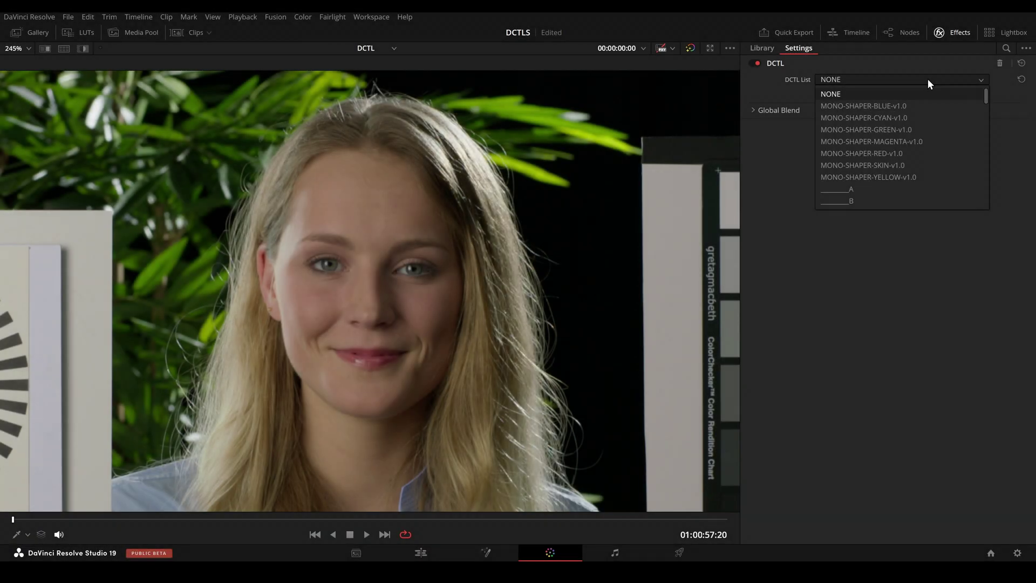
pyautogui.click(916, 161)
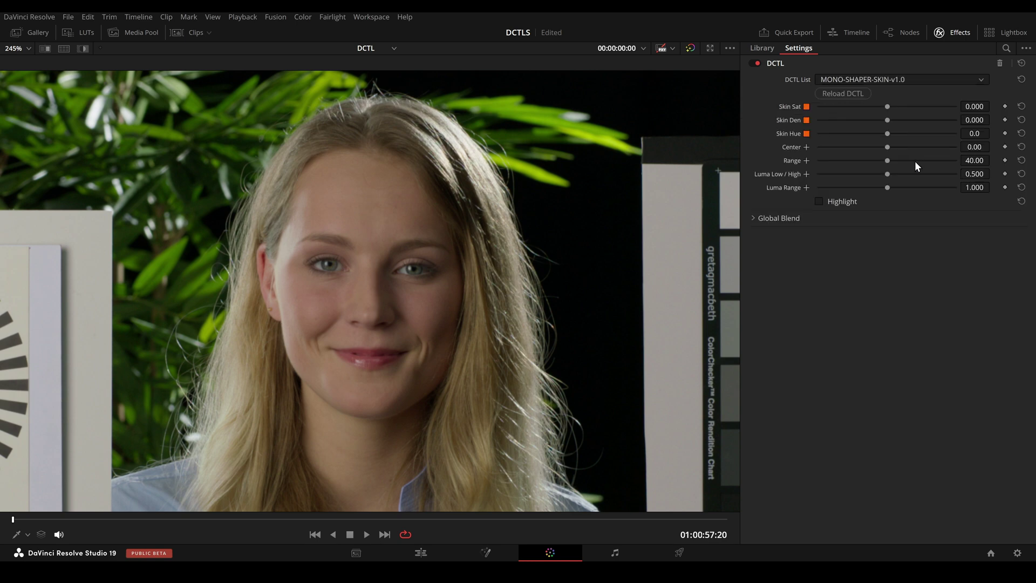
pyautogui.click(846, 201)
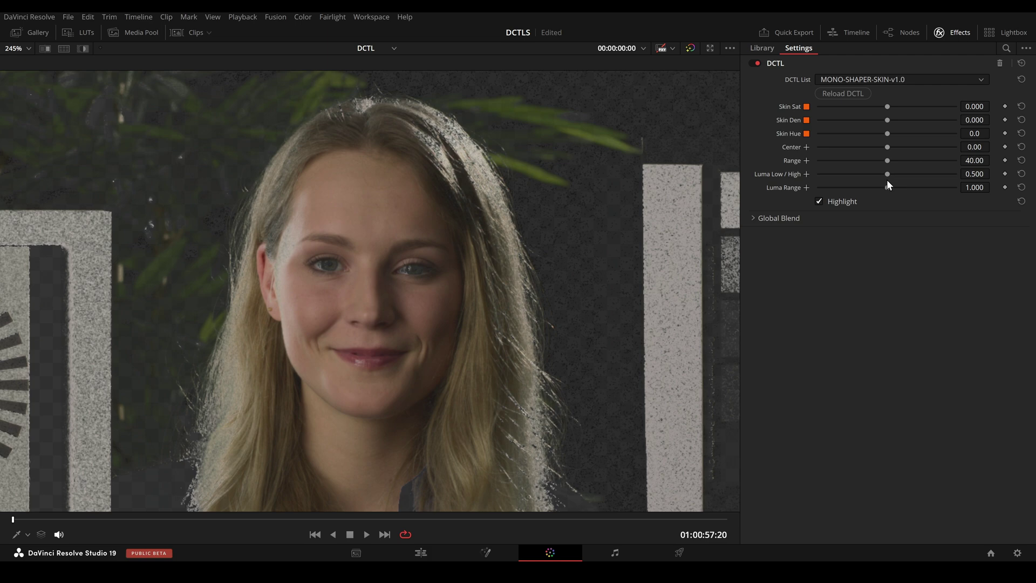
pyautogui.moveTo(886, 160); pyautogui.dragTo(848, 162)
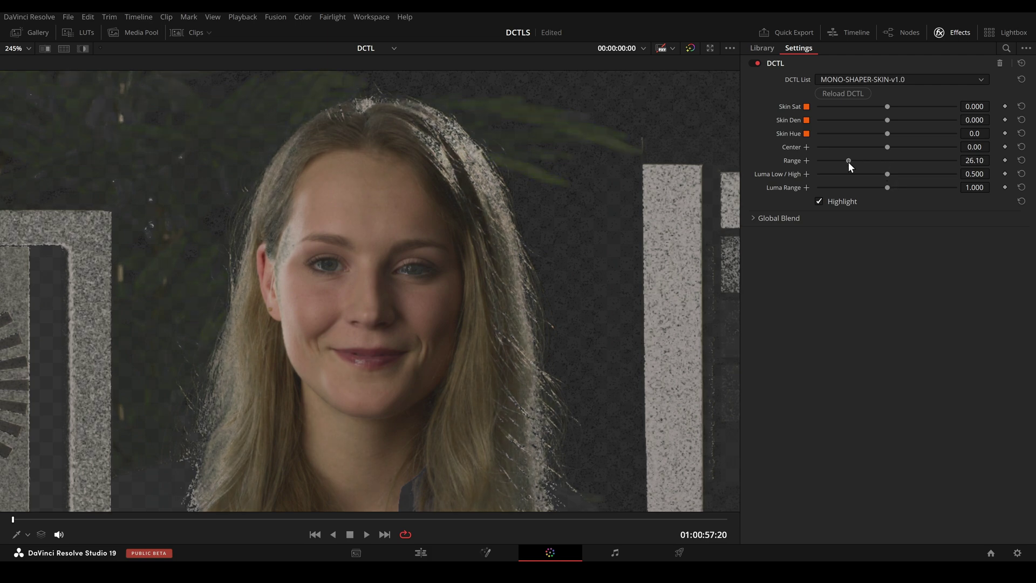